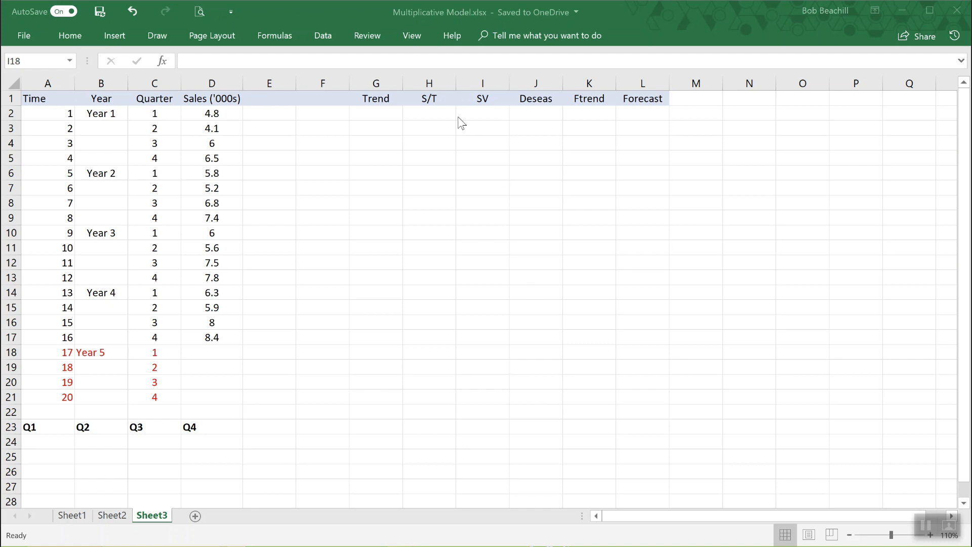
left_click(342, 10)
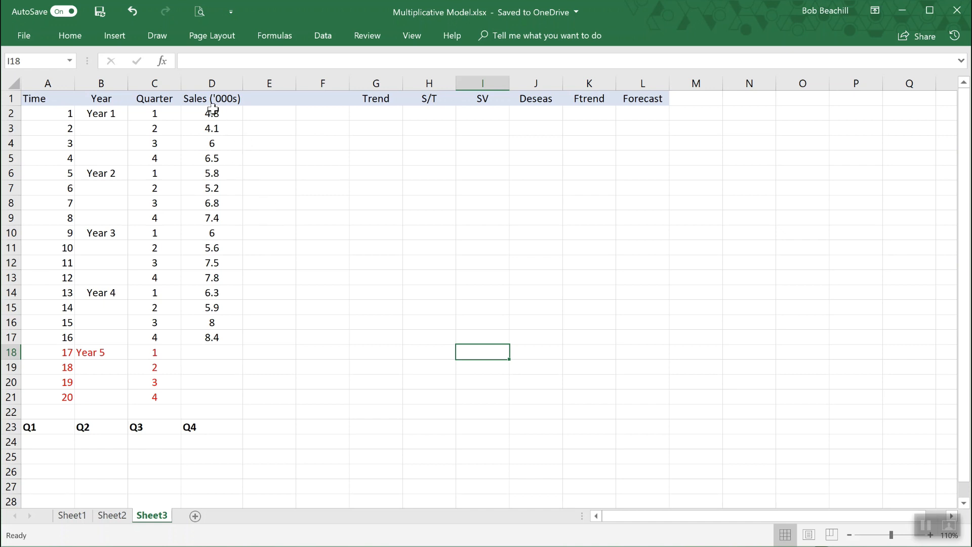
scroll(211, 303, "down", 1)
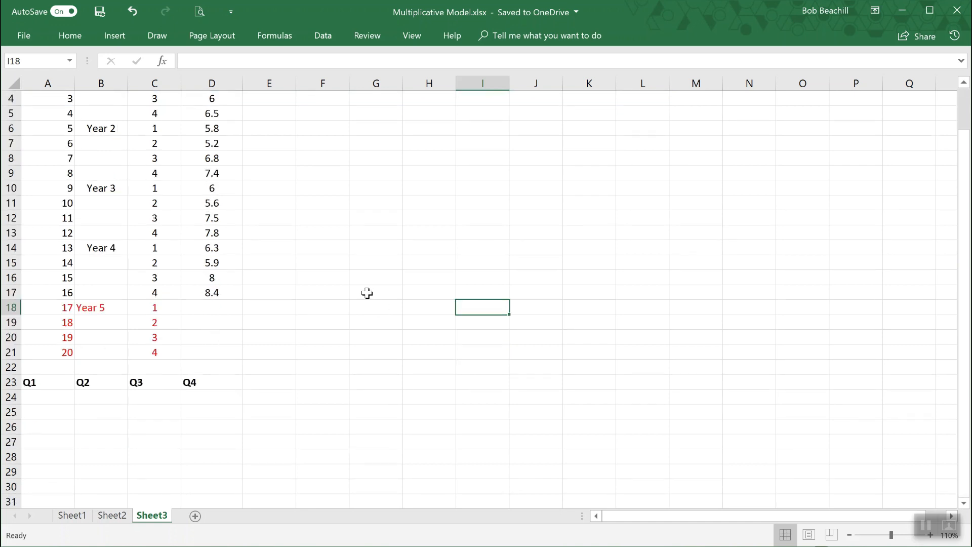
scroll(367, 293, "up", 1)
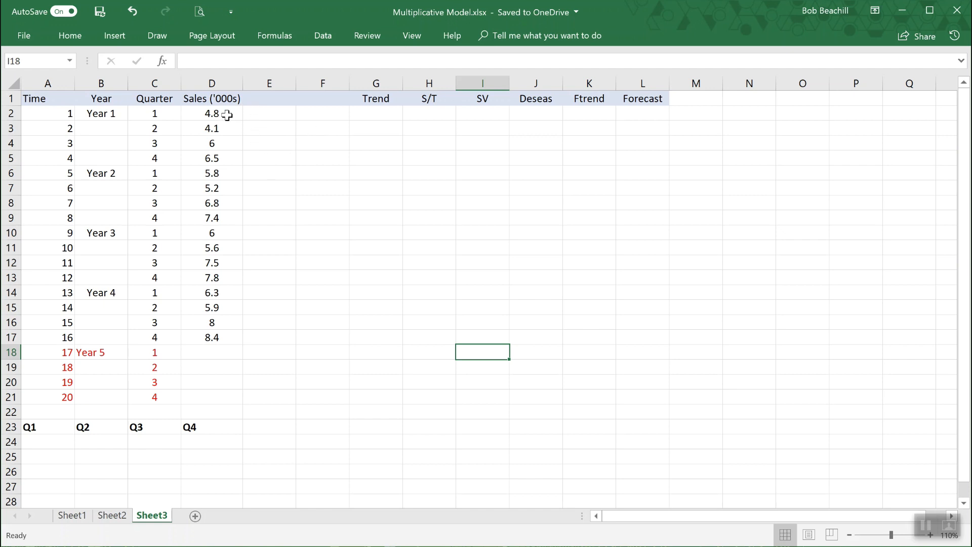
scroll(212, 187, "down", 1)
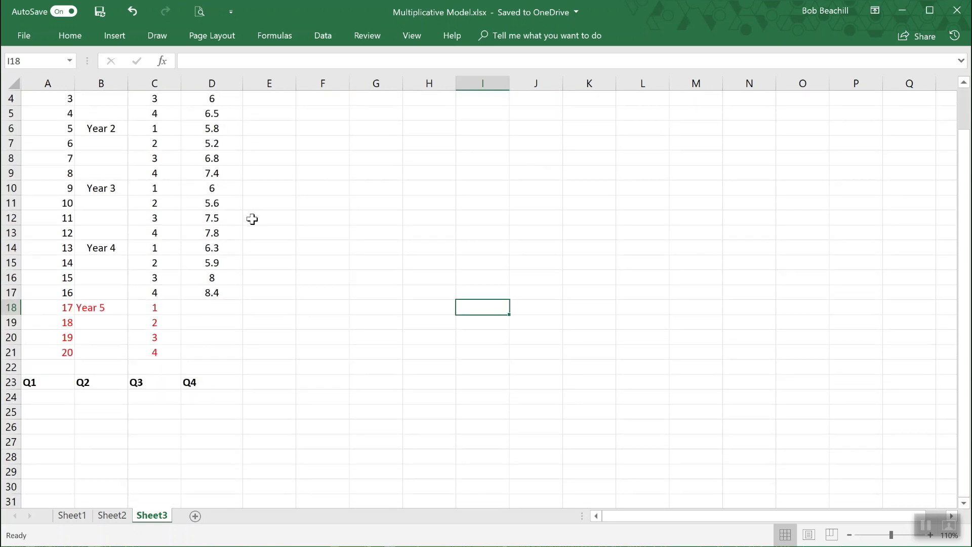
scroll(252, 219, "up", 1)
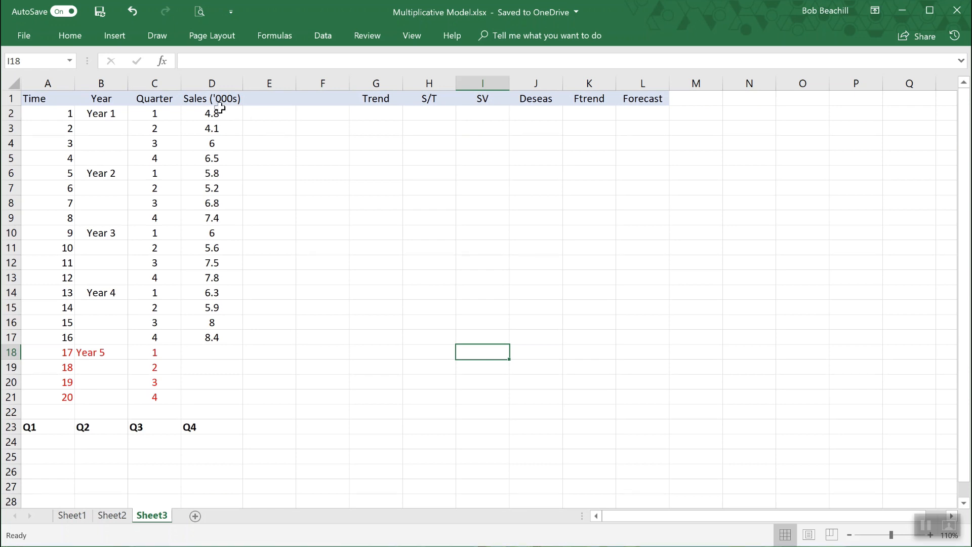
Enter a four-quarter moving total of sales in E4 with =SUM(D2:D5)
left_click(267, 146)
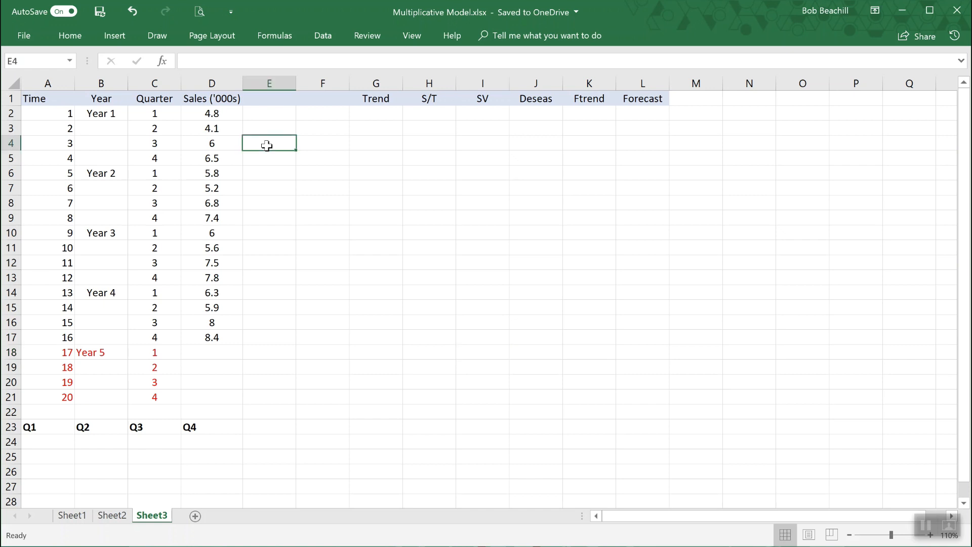
type("=su")
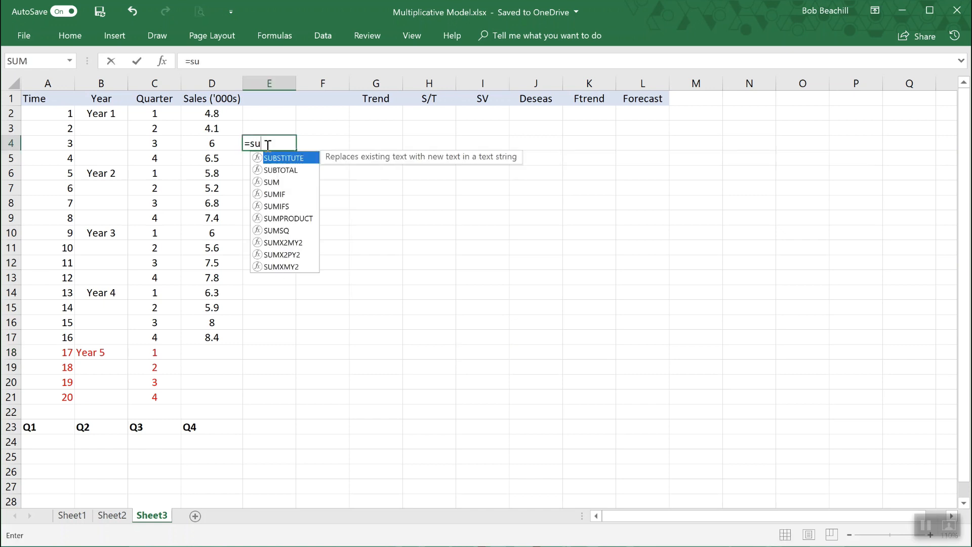
type("M")
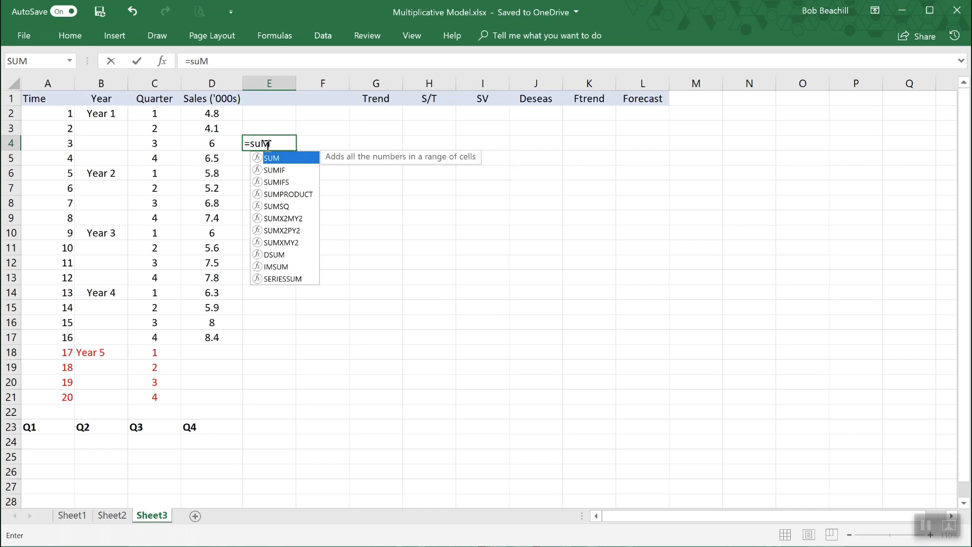
key("BackSpace")
type("m(")
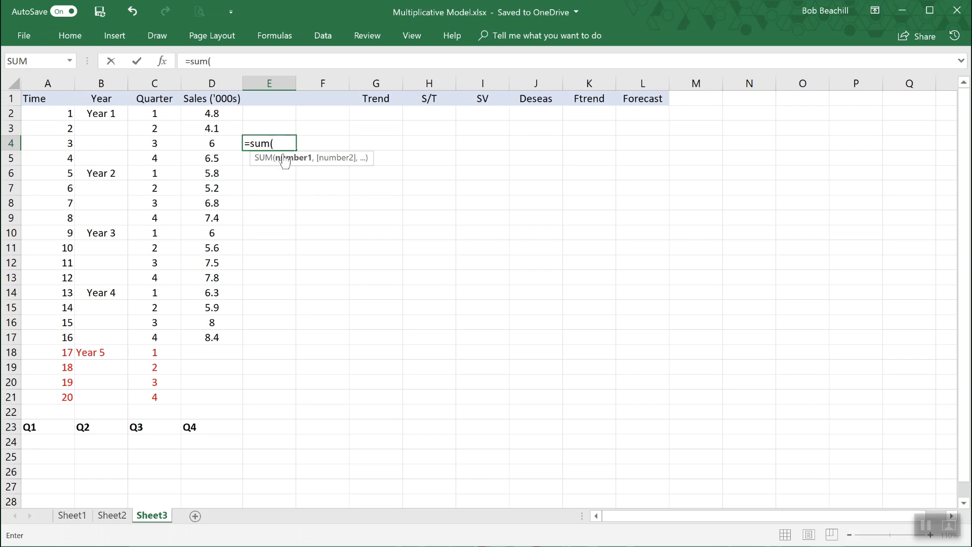
left_click_drag(209, 111, 211, 158)
type(")")
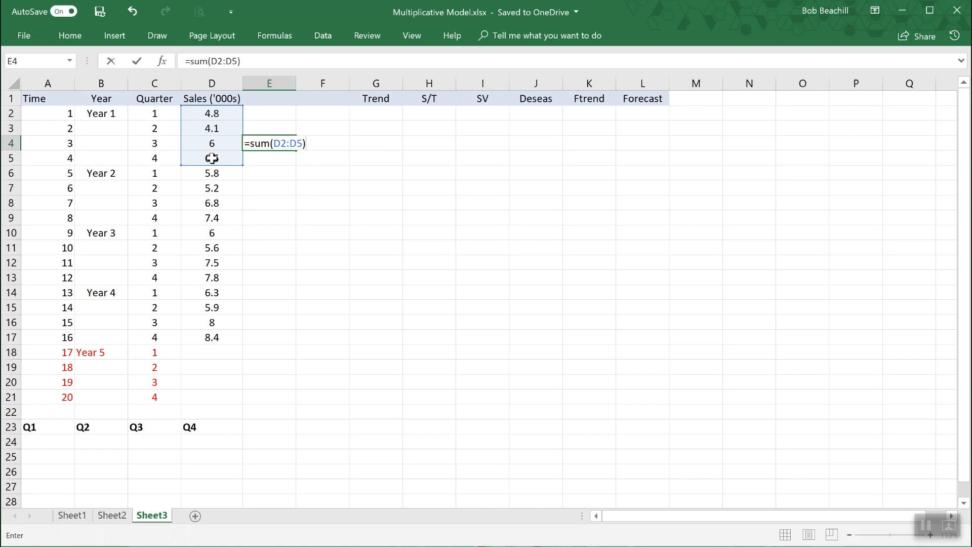
key("Return")
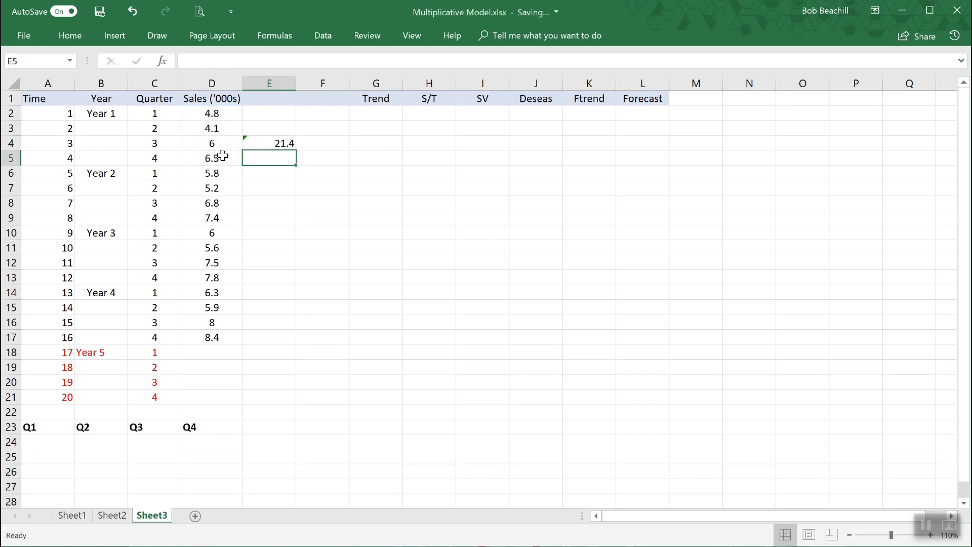
Fill the moving-total formula from E4 down to E16 and check the formula in the last filled cell
left_click(276, 142)
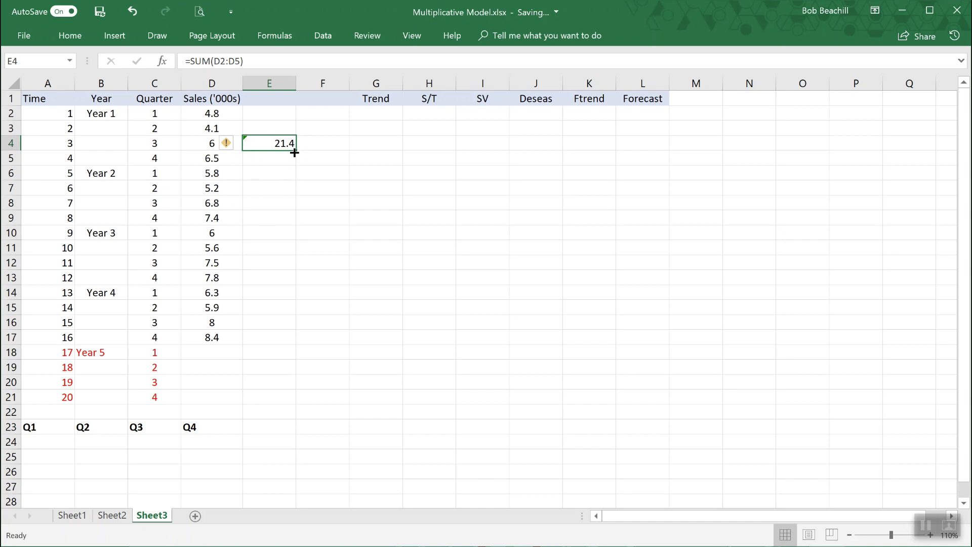
left_click_drag(294, 152, 285, 326)
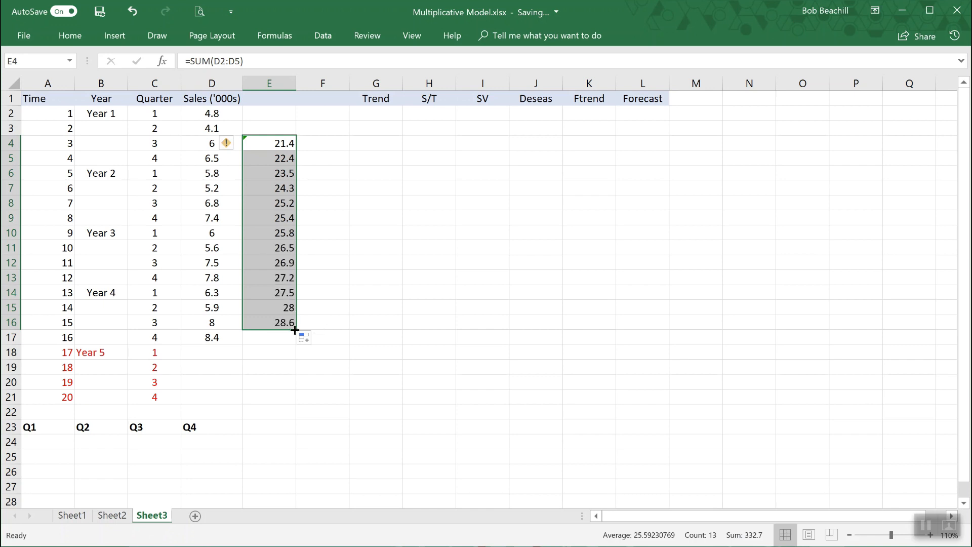
left_click(270, 324)
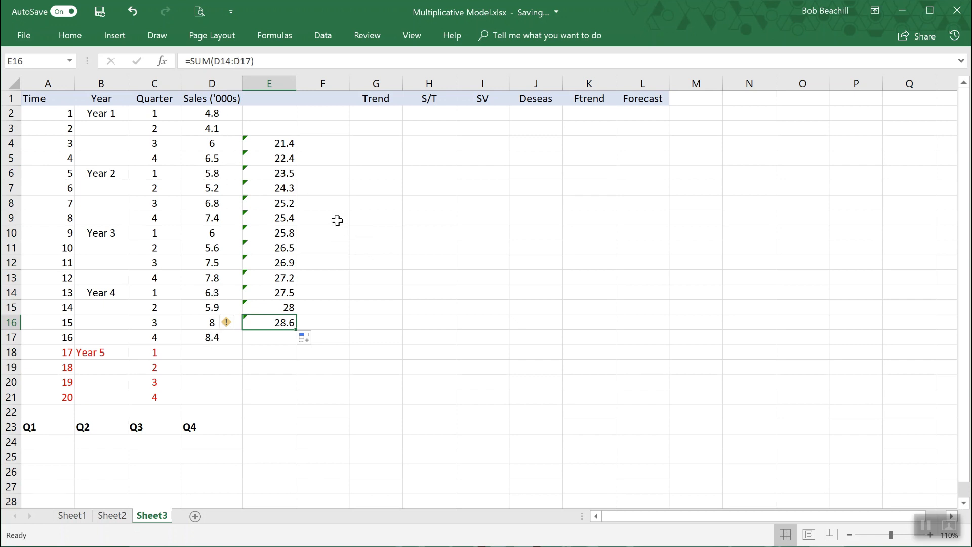
Enter a centred total of two consecutive moving totals in F4 with =SUM(E4:E5)
left_click(308, 147)
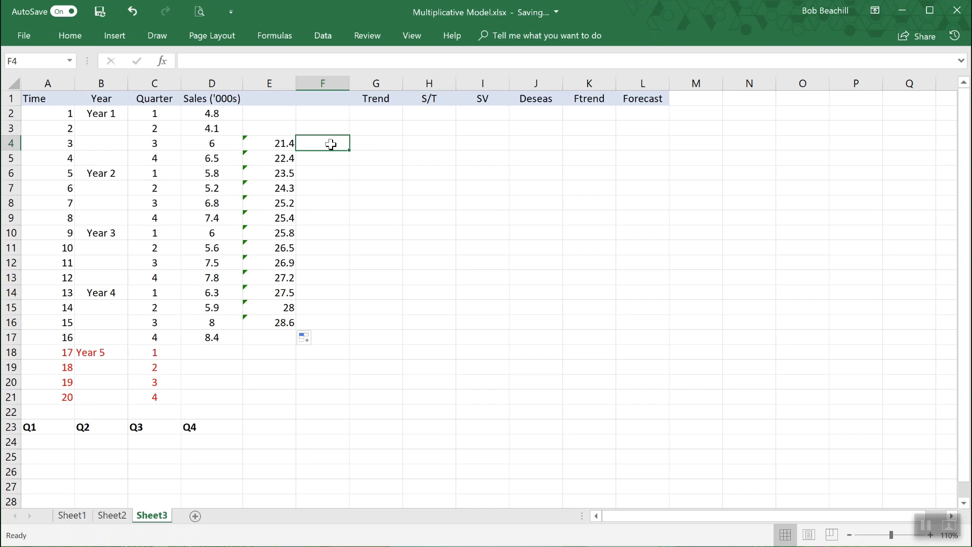
type("=s")
type("uM(")
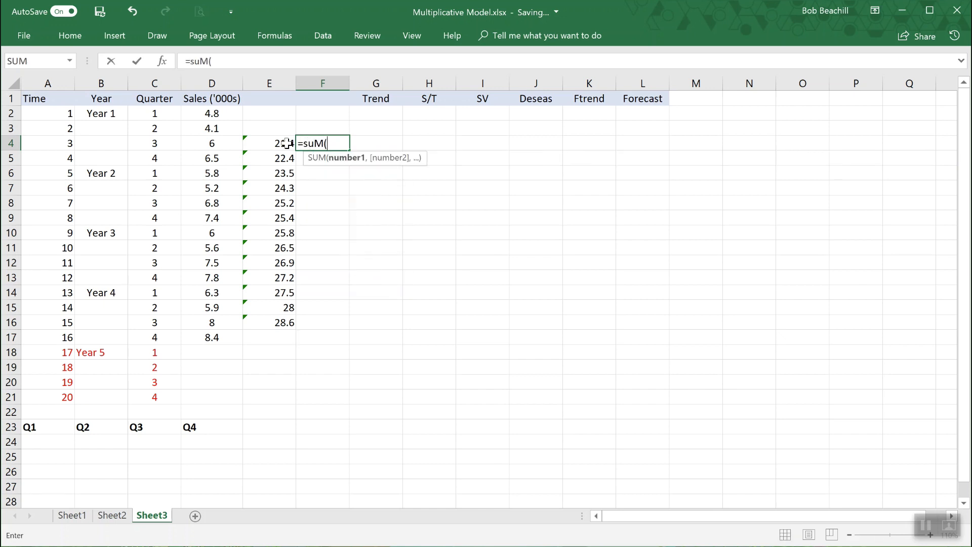
left_click_drag(273, 144, 275, 155)
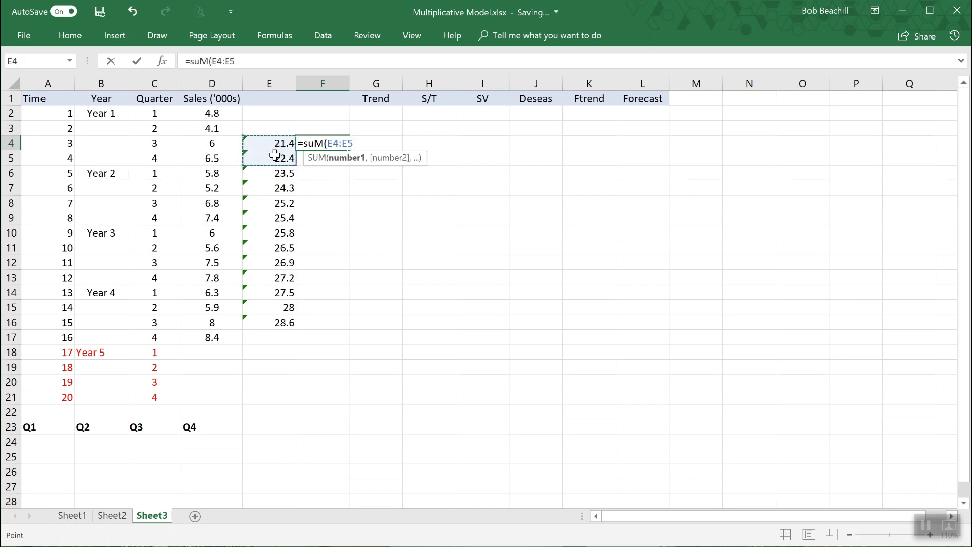
type(")")
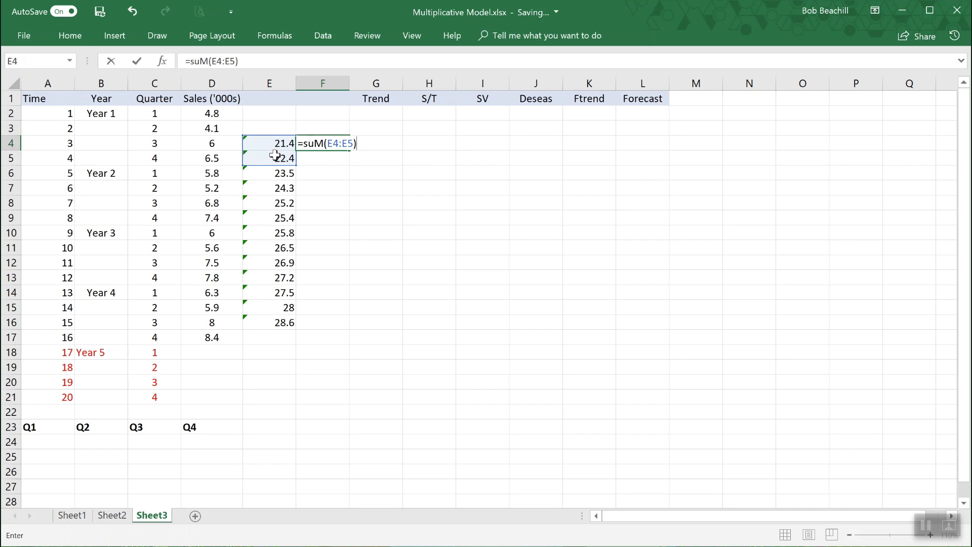
key("Return")
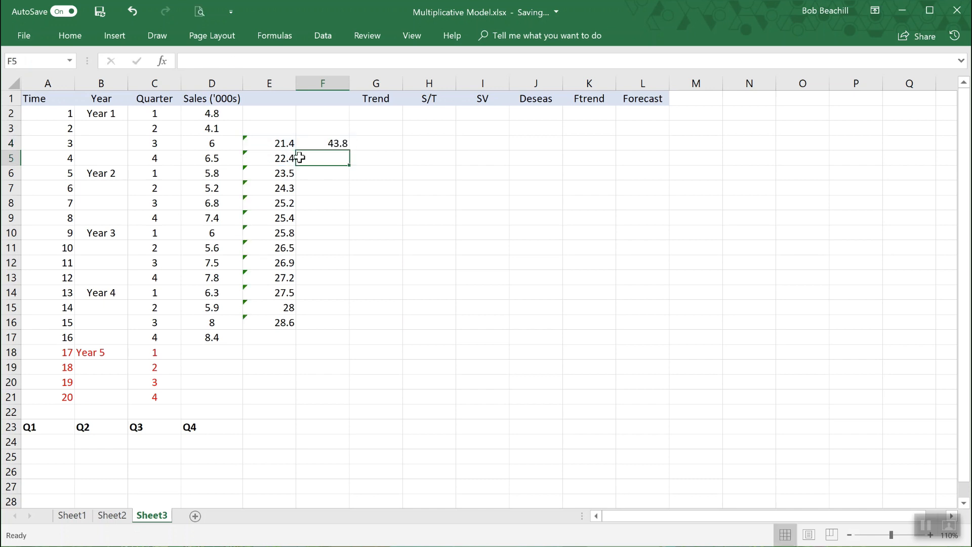
Fill the paired-total formula from F4 down to F15 and check the formula in the last filled cell
left_click(325, 143)
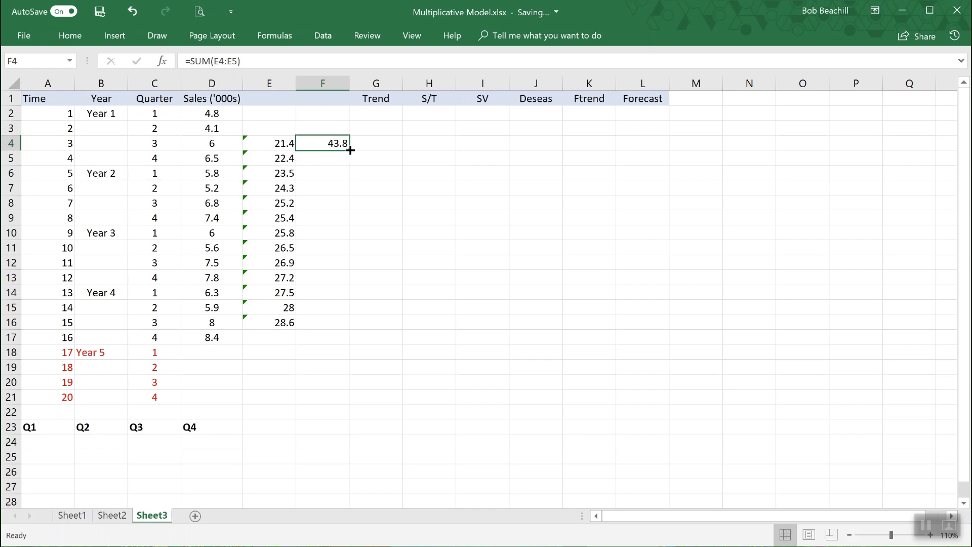
left_click_drag(350, 150, 348, 312)
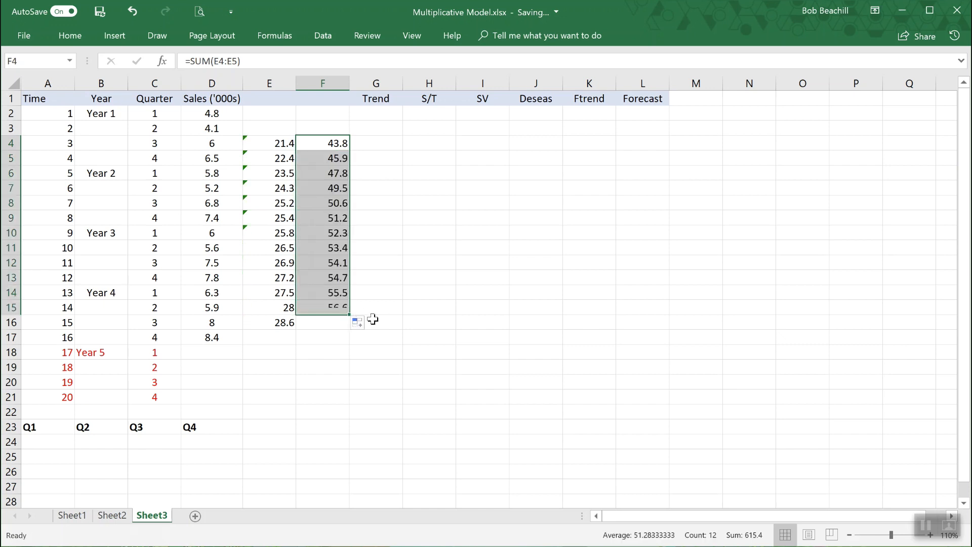
left_click(325, 309)
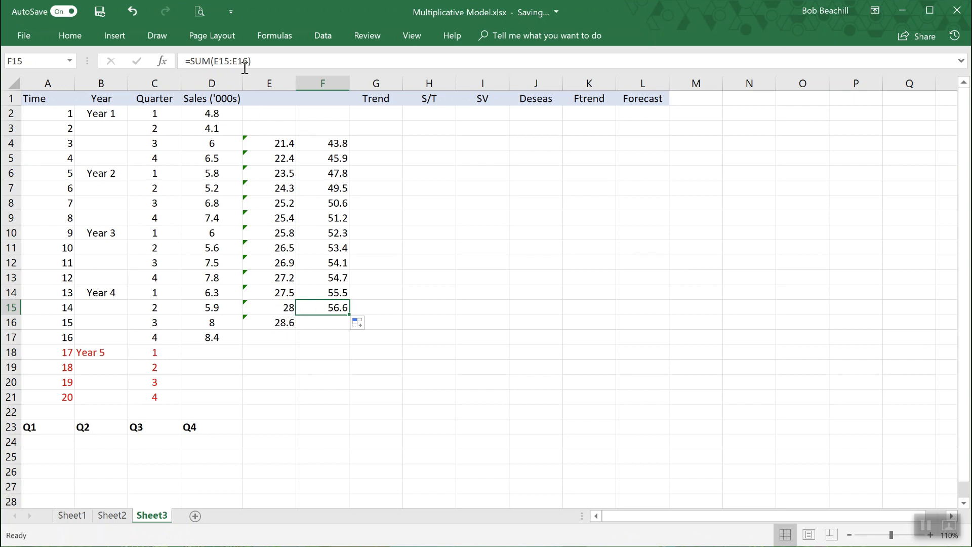
Calculate the Trend in G4 with =F4/8 and fill the formula down to G15
left_click(377, 143)
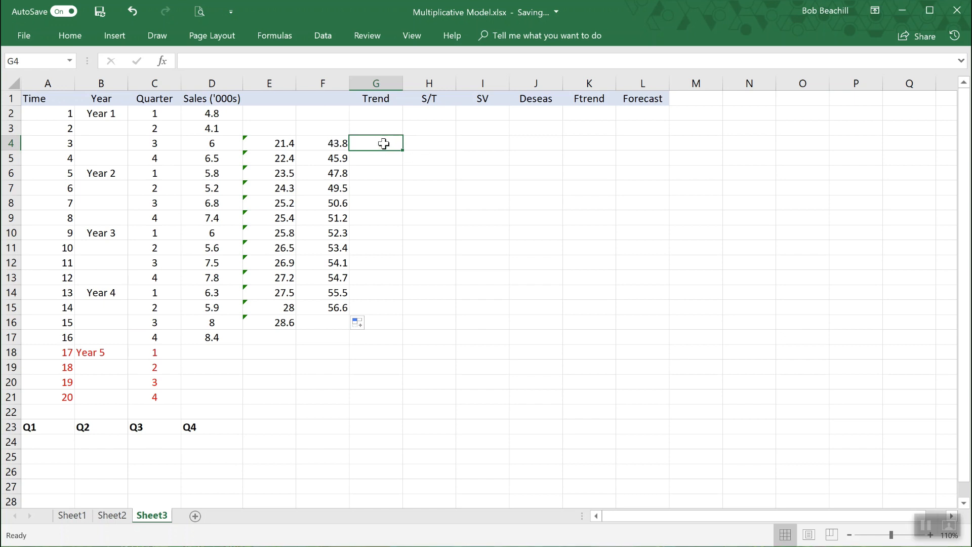
type("=")
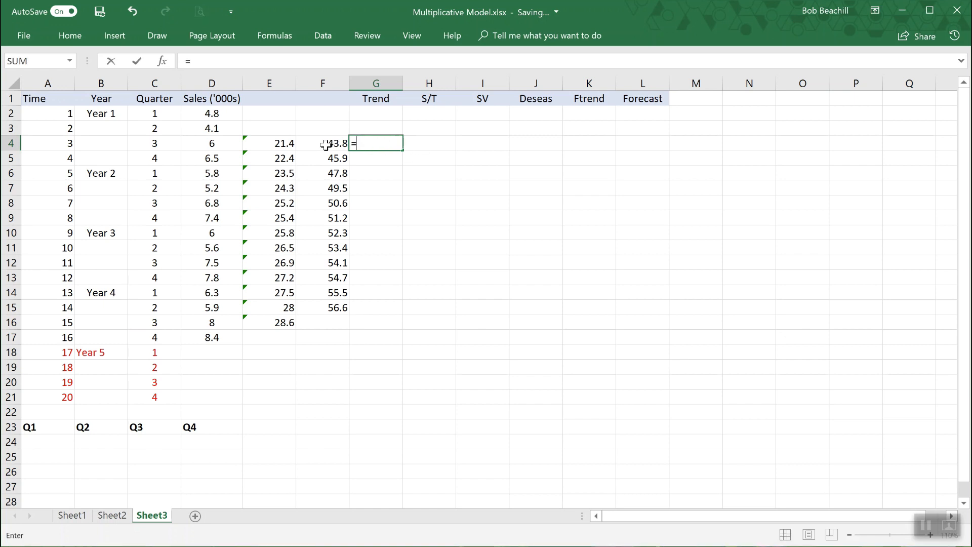
left_click(328, 145)
type("/8")
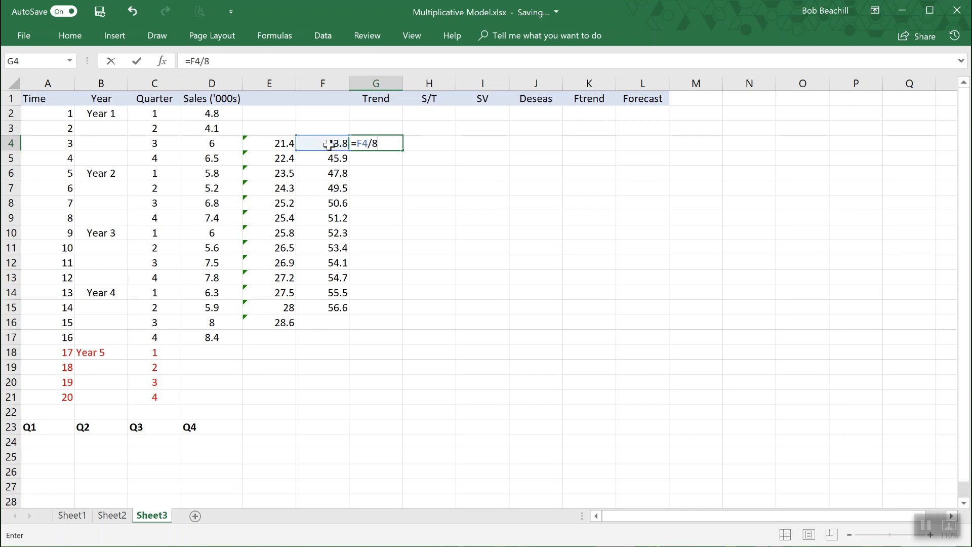
key("Return")
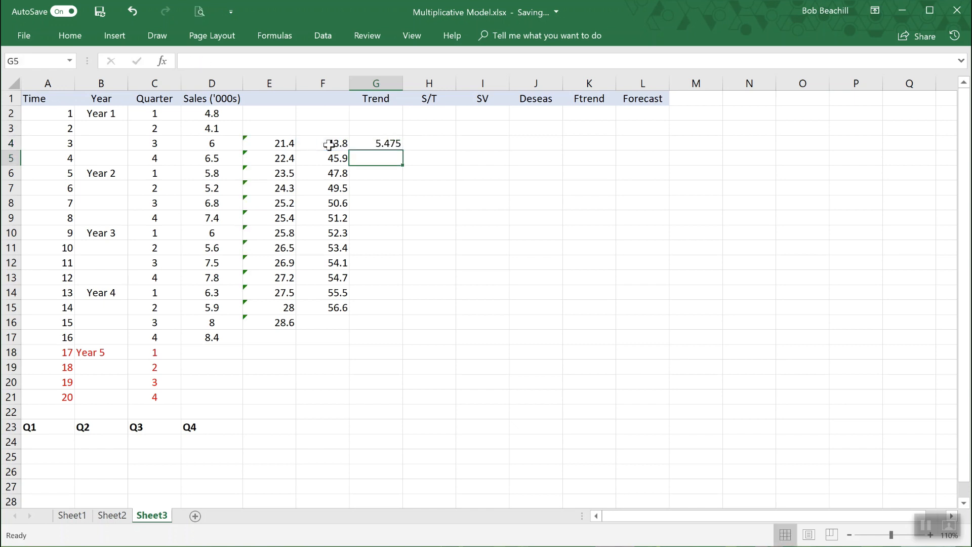
left_click(372, 144)
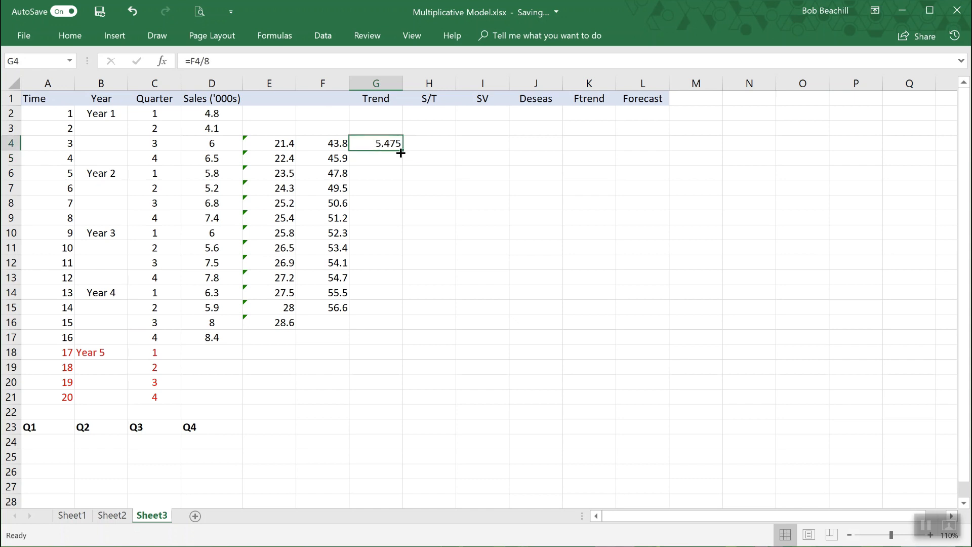
left_click_drag(403, 148, 388, 310)
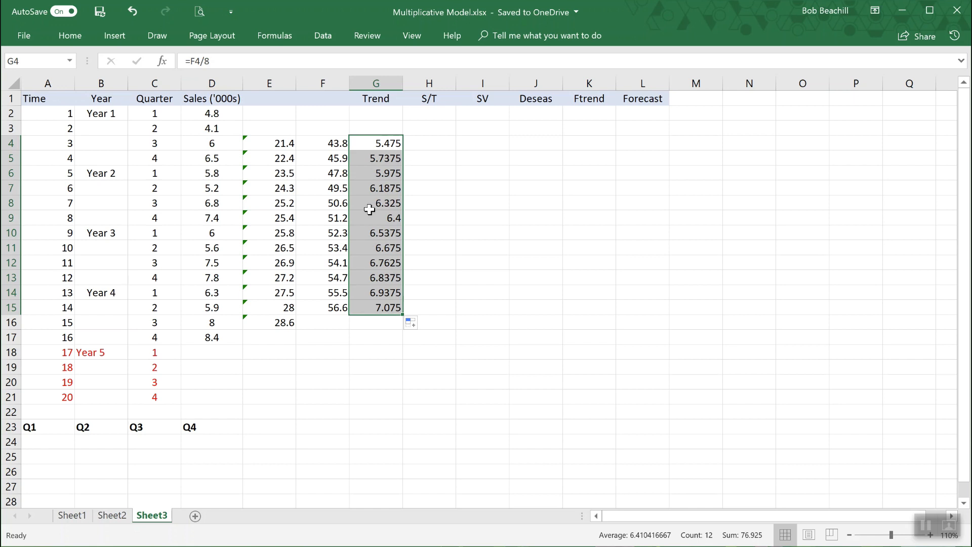
Calculate the S/T ratio in H4 by dividing sales by trend with =D4/G4, and select that cell
left_click(428, 146)
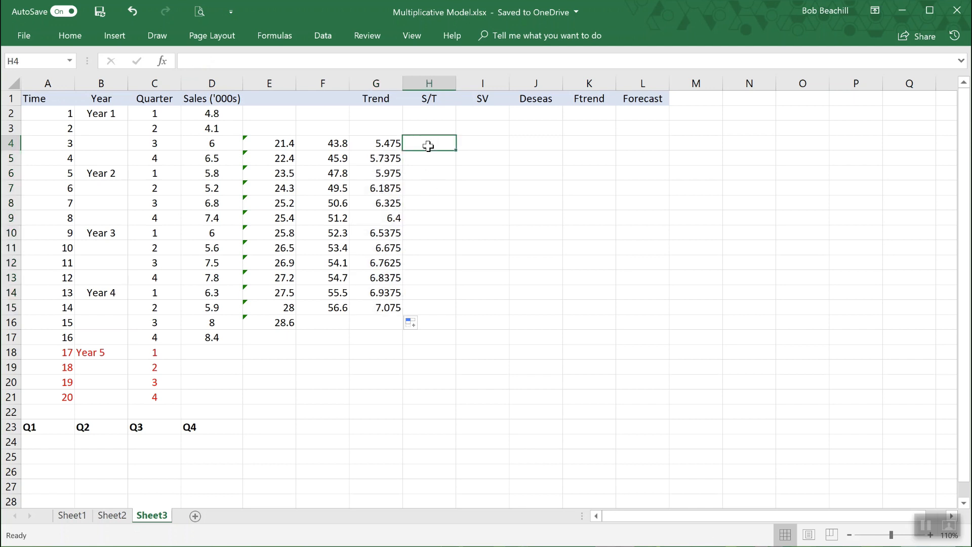
type("=")
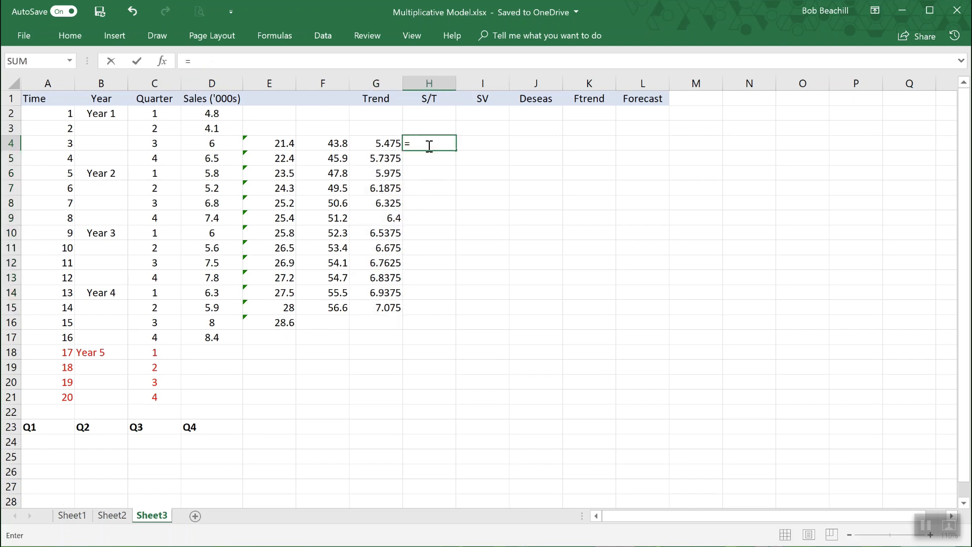
left_click(215, 144)
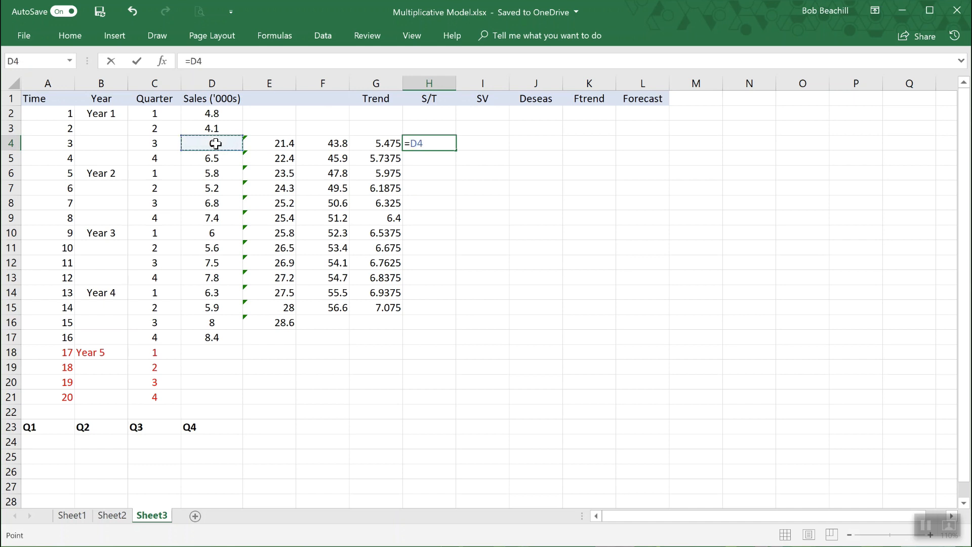
type("/")
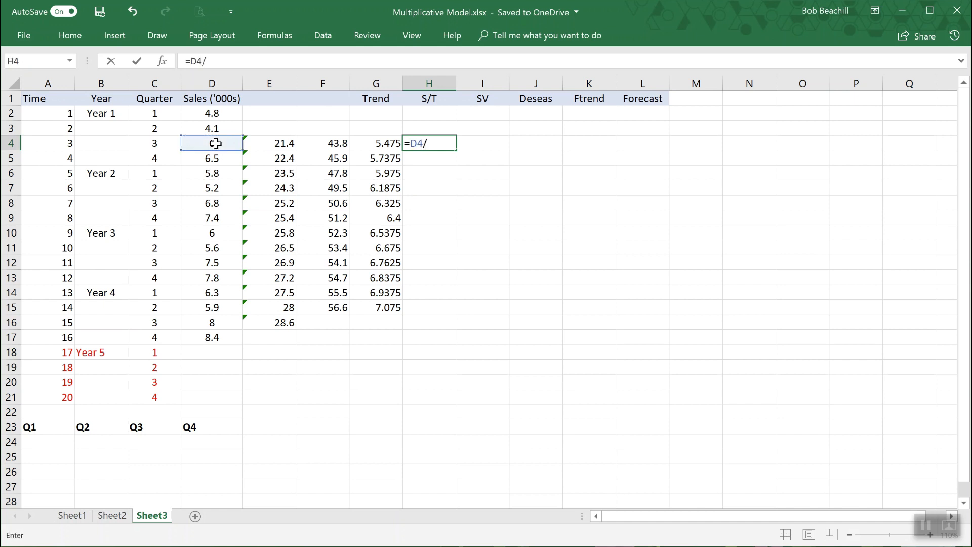
left_click(381, 144)
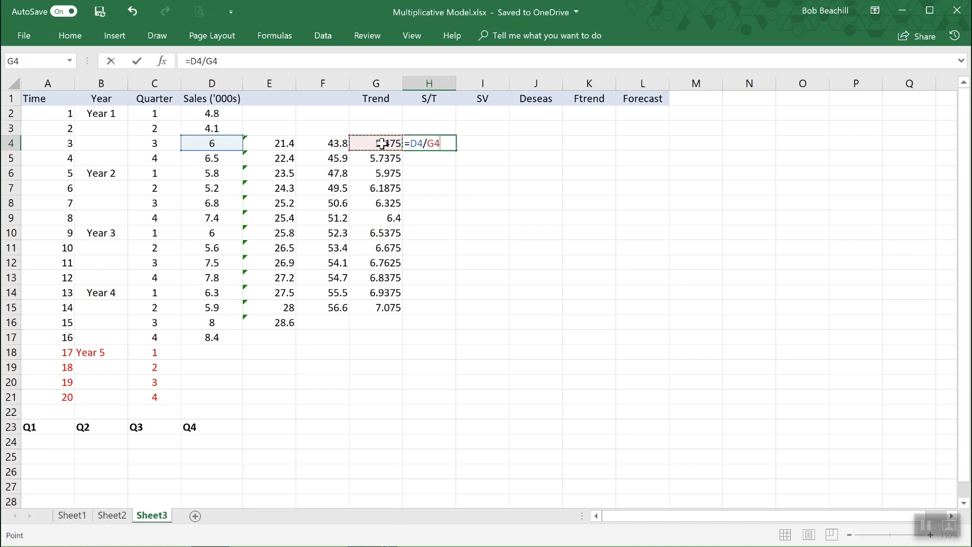
key("Return")
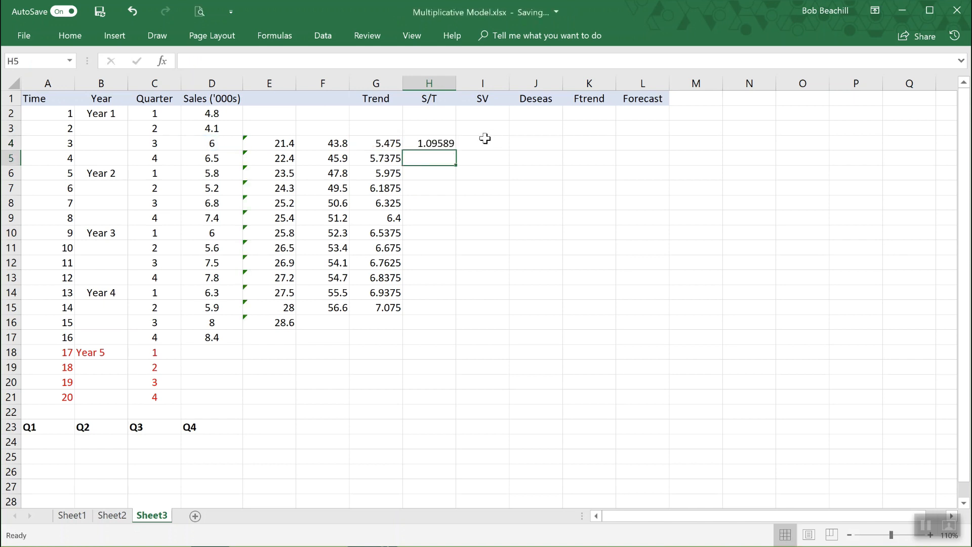
left_click(438, 144)
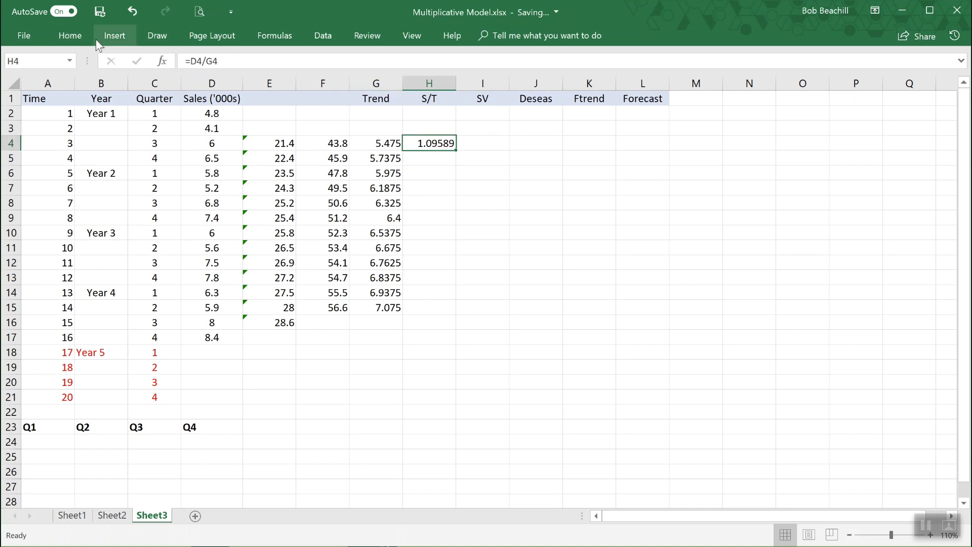
Show the S/T ratio in H4 with two decimal places and fill the formula down to H15
left_click(72, 35)
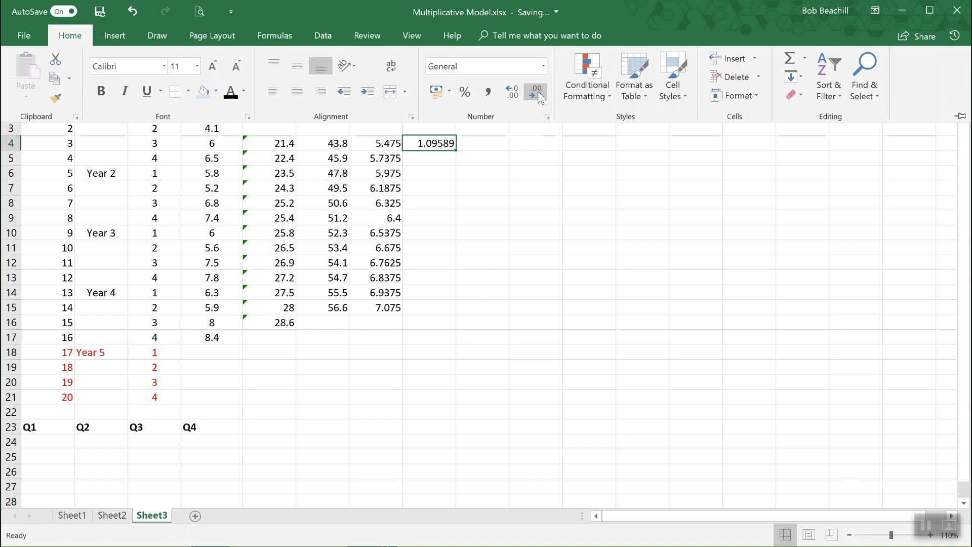
left_click(537, 92)
left_click(537, 93)
left_click(537, 93)
left_click(545, 217)
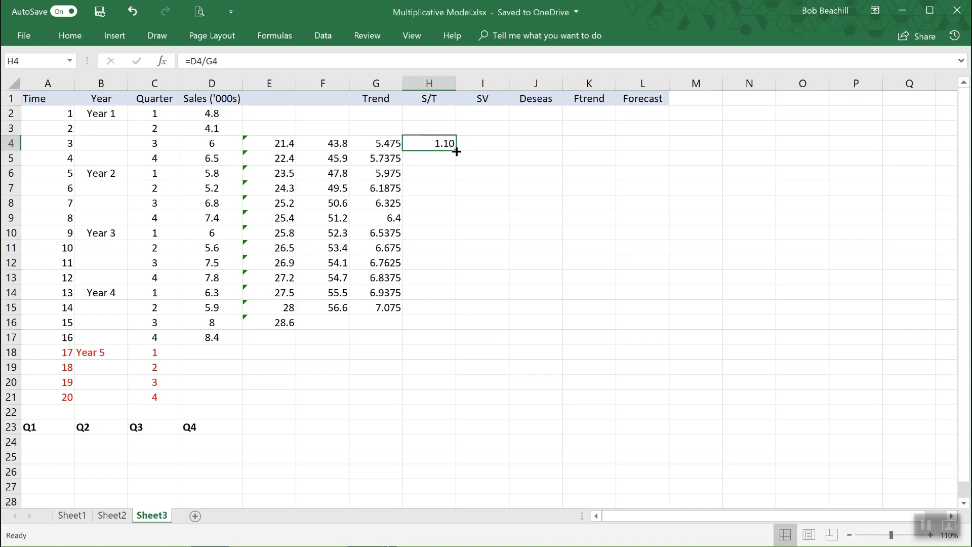
left_click_drag(455, 151, 452, 313)
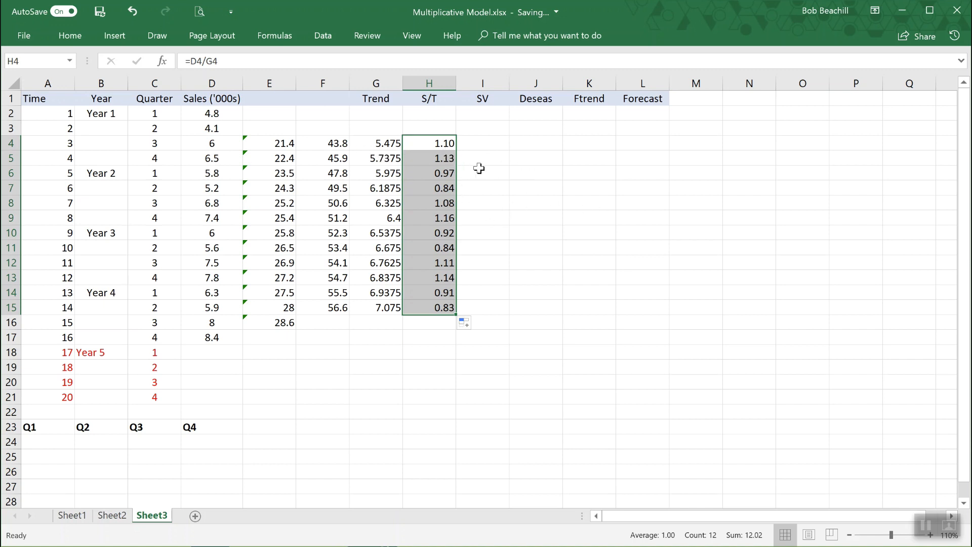
left_click(501, 186)
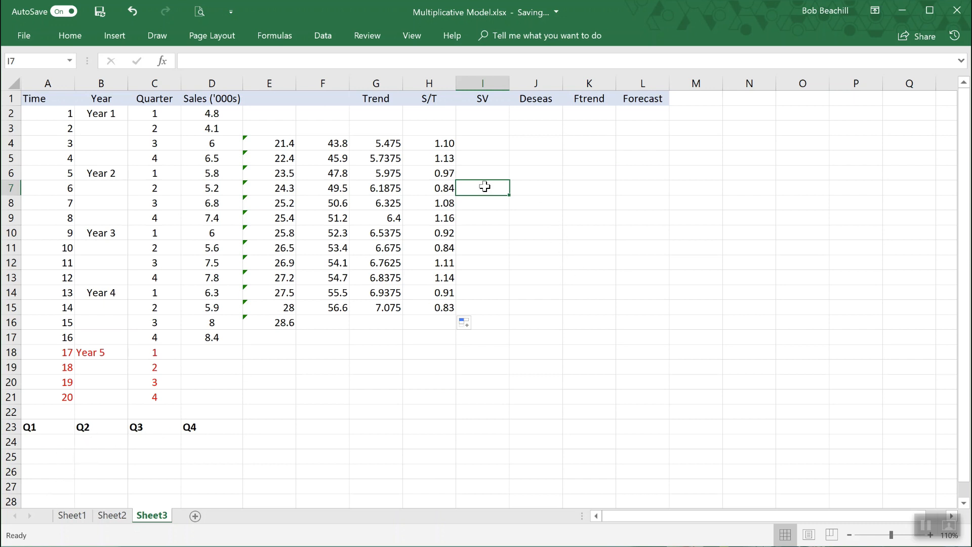
Copy the quarter 1 S/T ratios from H6, H10 and H14 into the Q1 column starting at A24
left_click(446, 173)
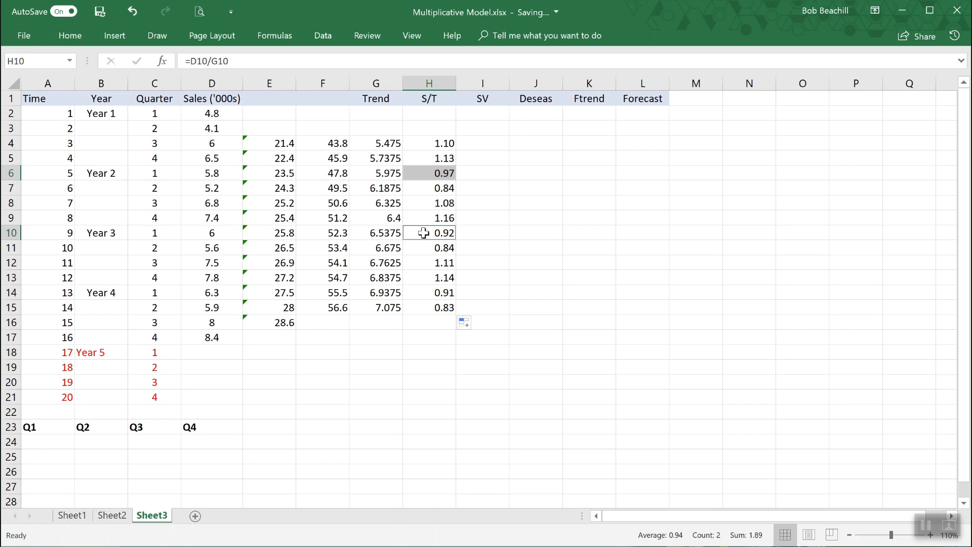
left_click(433, 293, "ctrl")
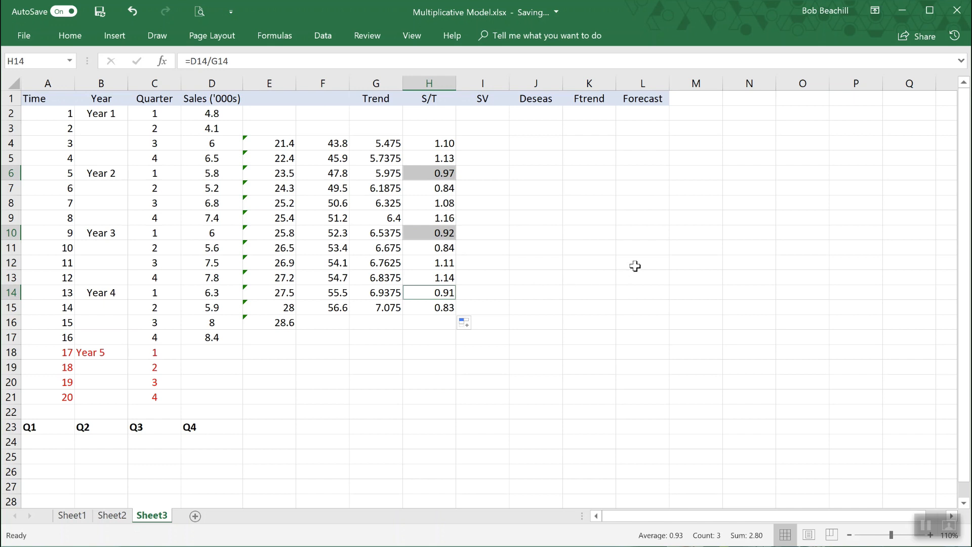
key("ctrl+c")
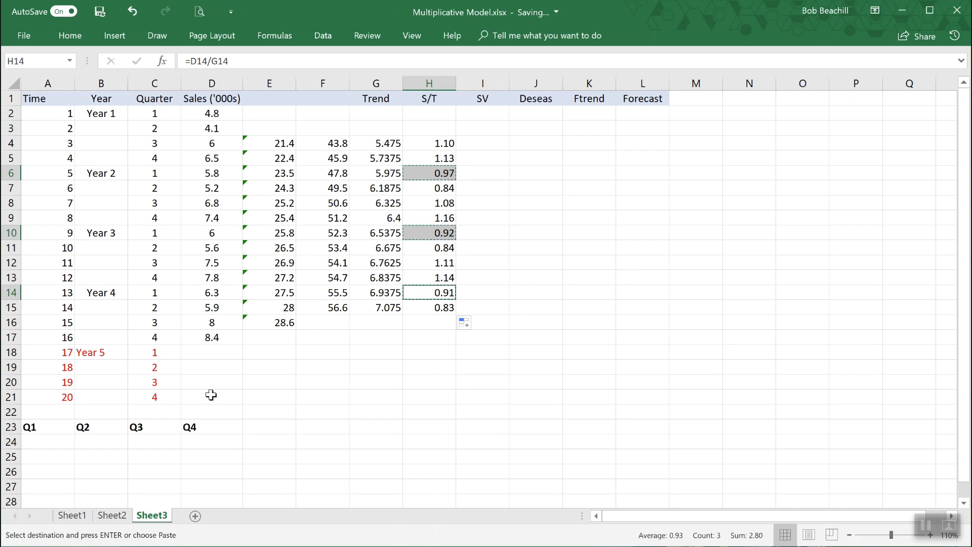
left_click(48, 442)
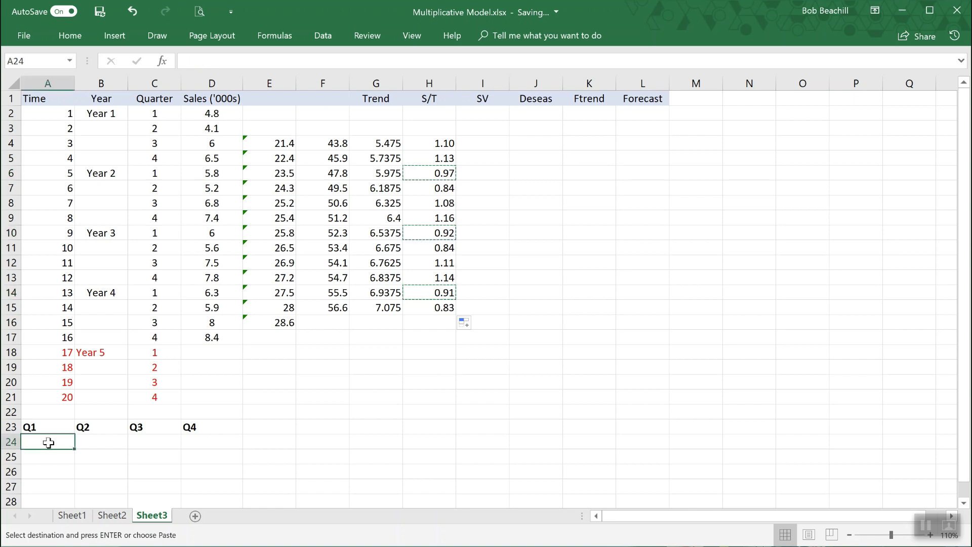
key("Return")
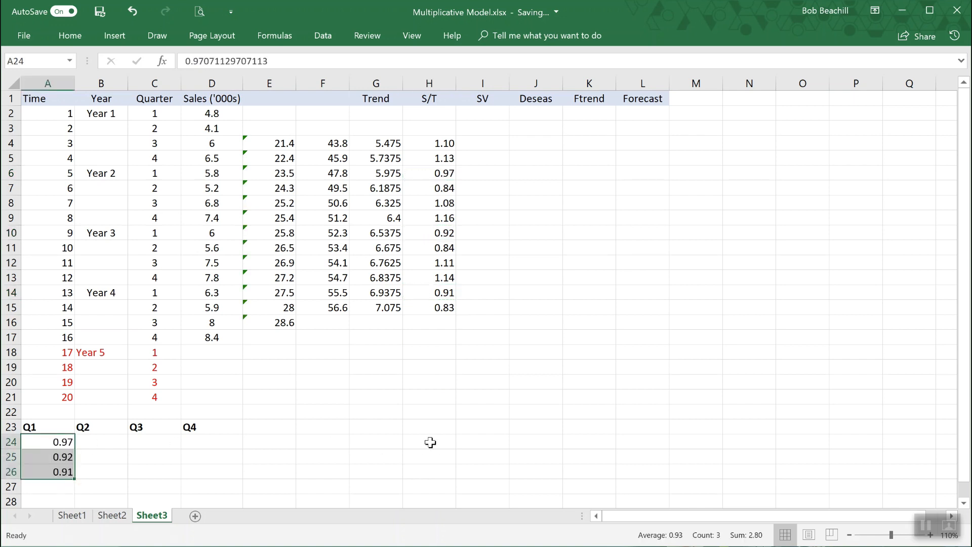
left_click(549, 380)
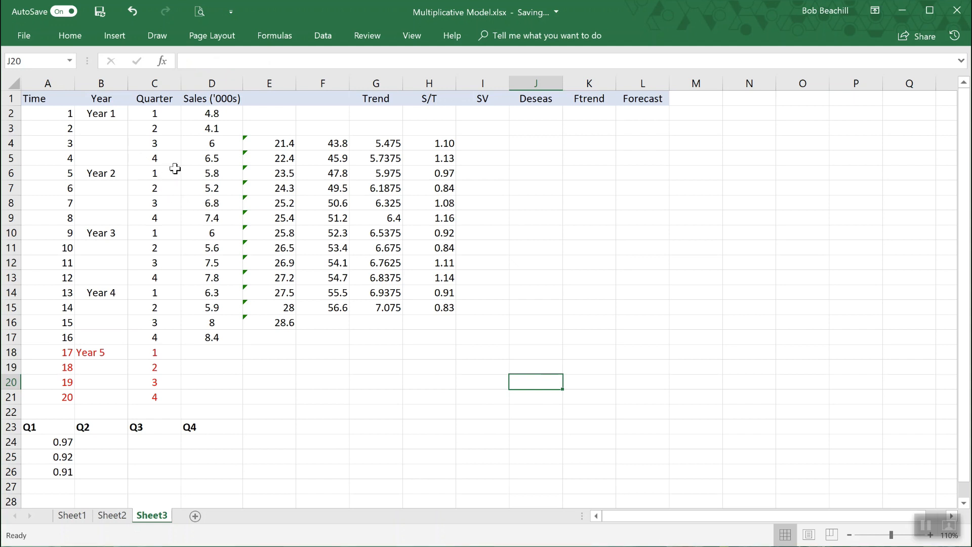
Copy the quarter 2 S/T ratios from H7, H11 and H15 into the Q2 column starting at B24
left_click(443, 190)
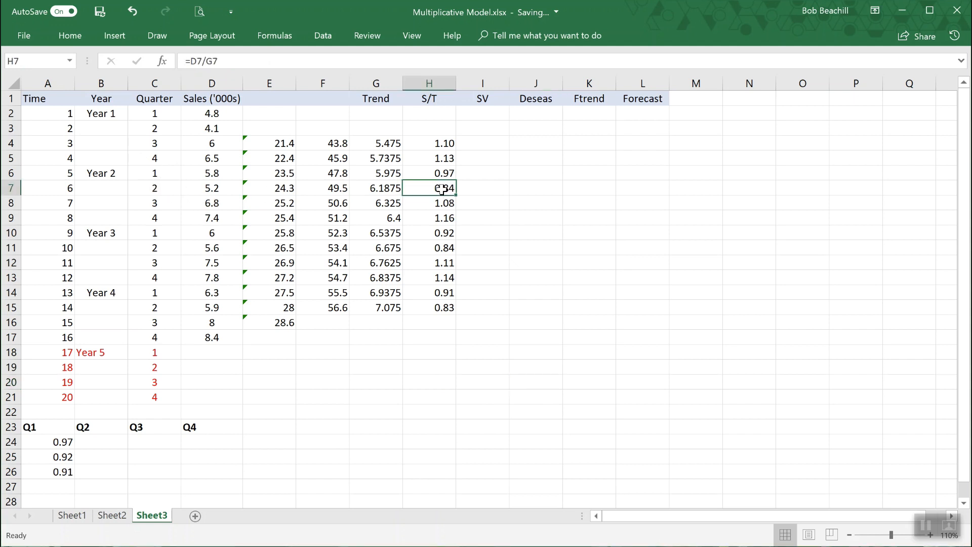
left_click(439, 248, "ctrl")
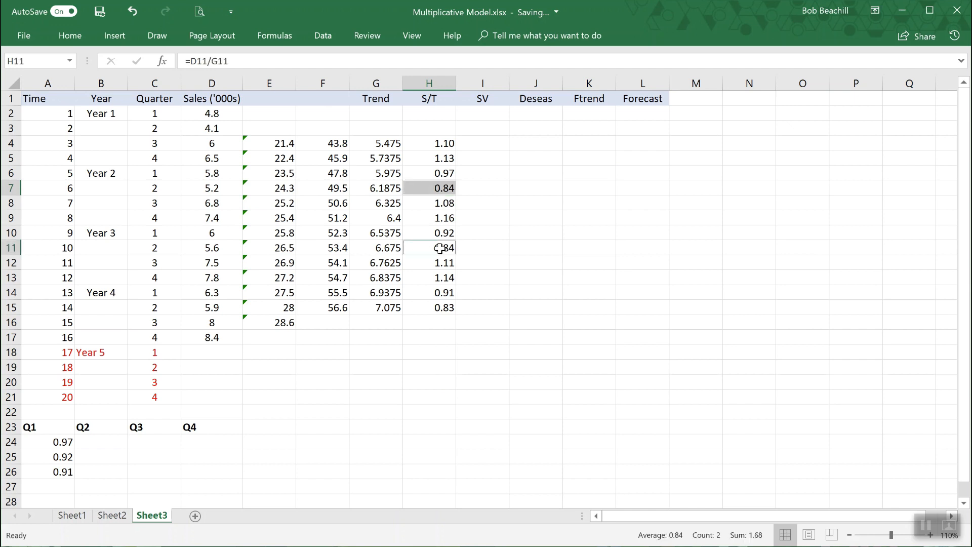
left_click(433, 309, "ctrl")
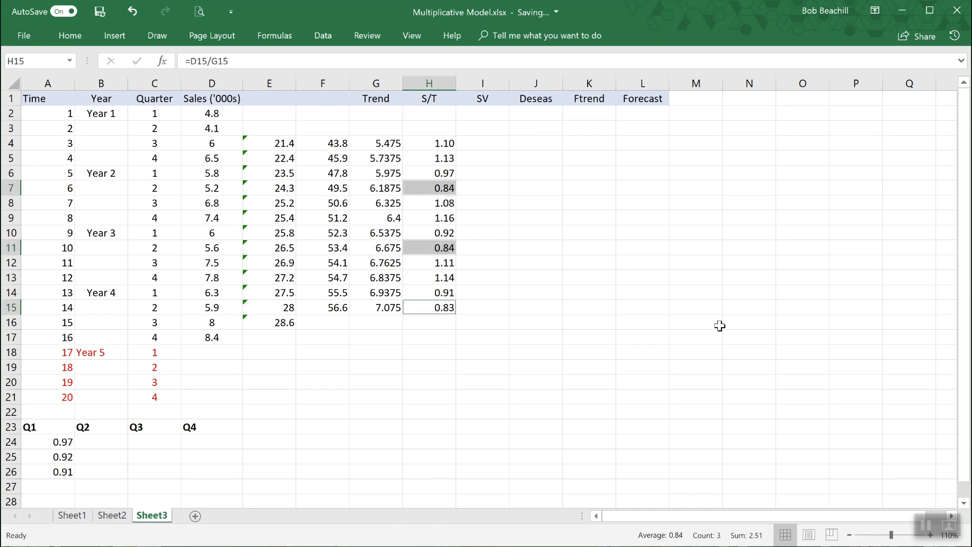
key("ctrl+c")
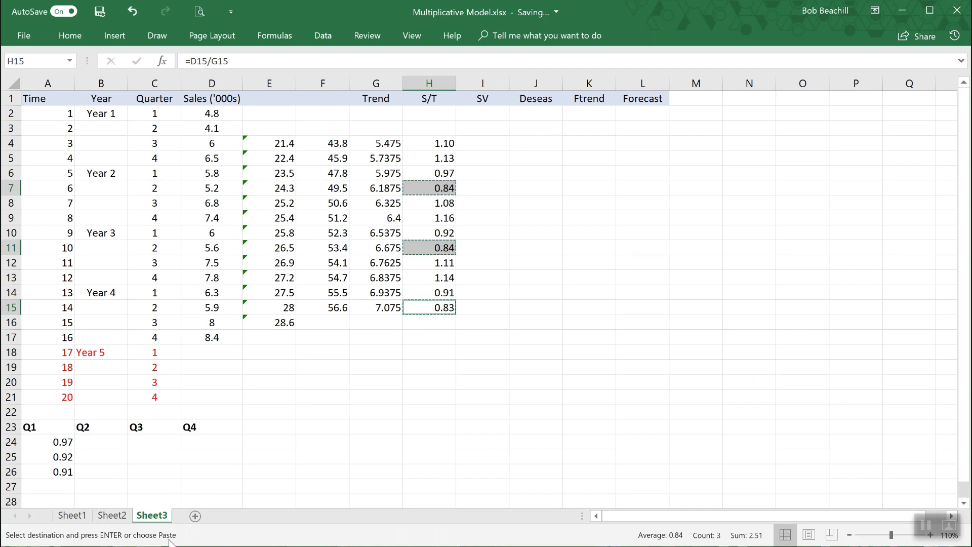
left_click(103, 441)
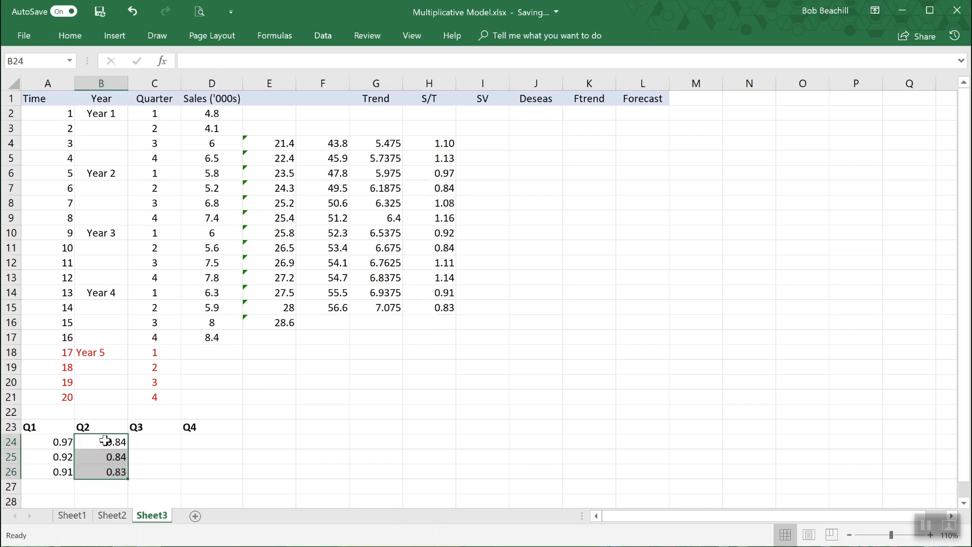
key("Return")
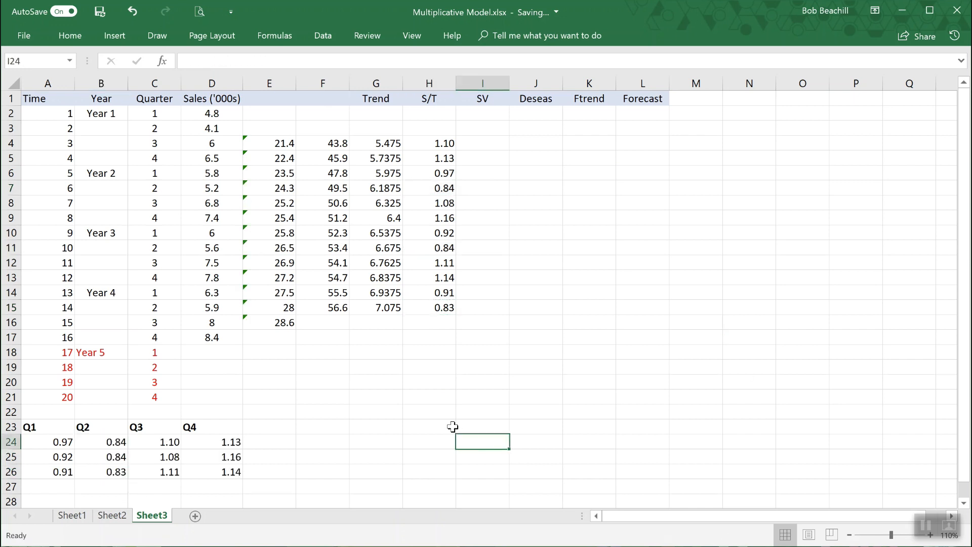
Calculate the average Q1 ratio in A27 with =AVERAGE(A24:A26)
scroll(452, 426, "down", 2)
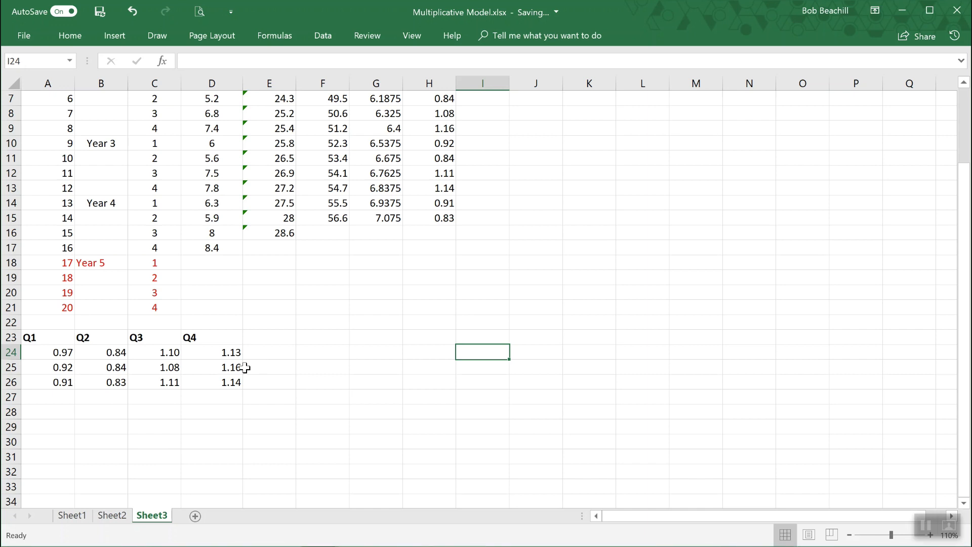
left_click(42, 396)
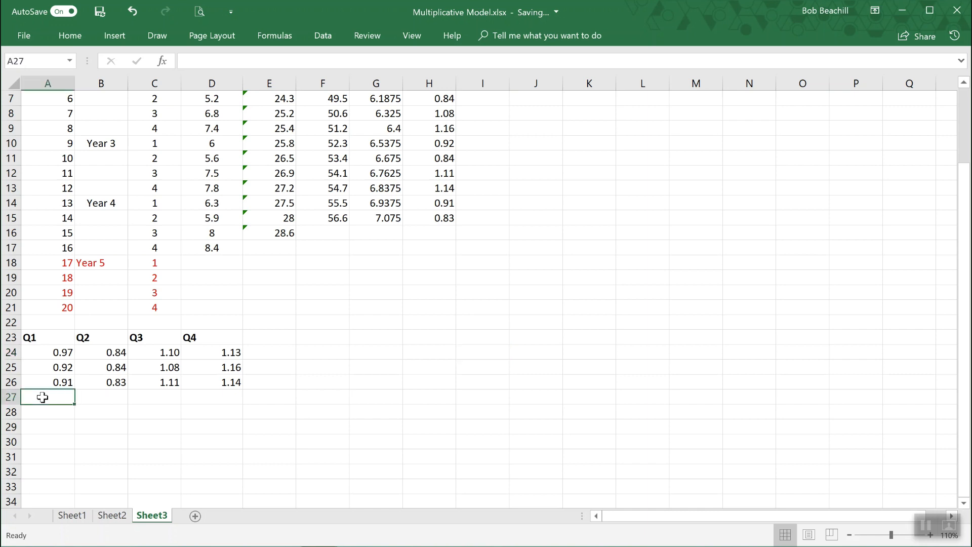
type("=aver")
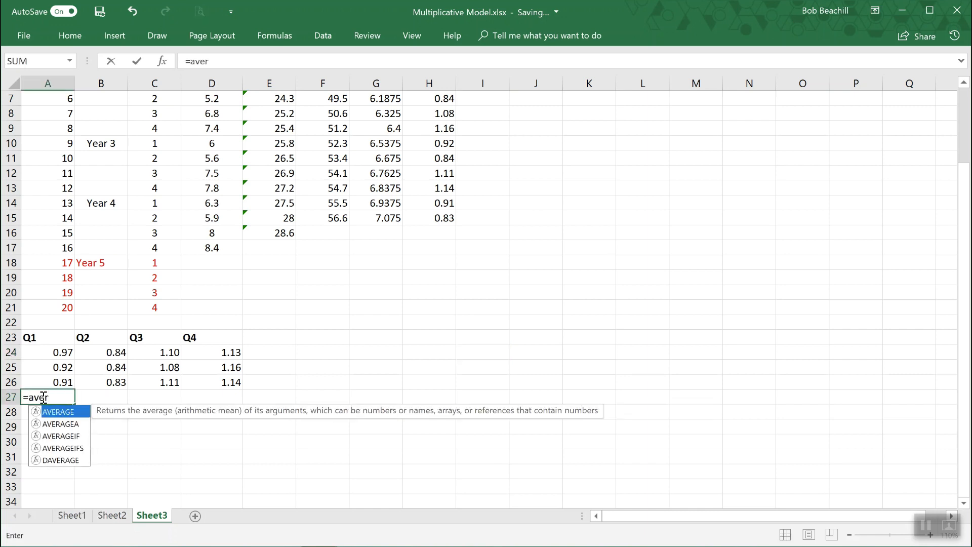
key("Tab")
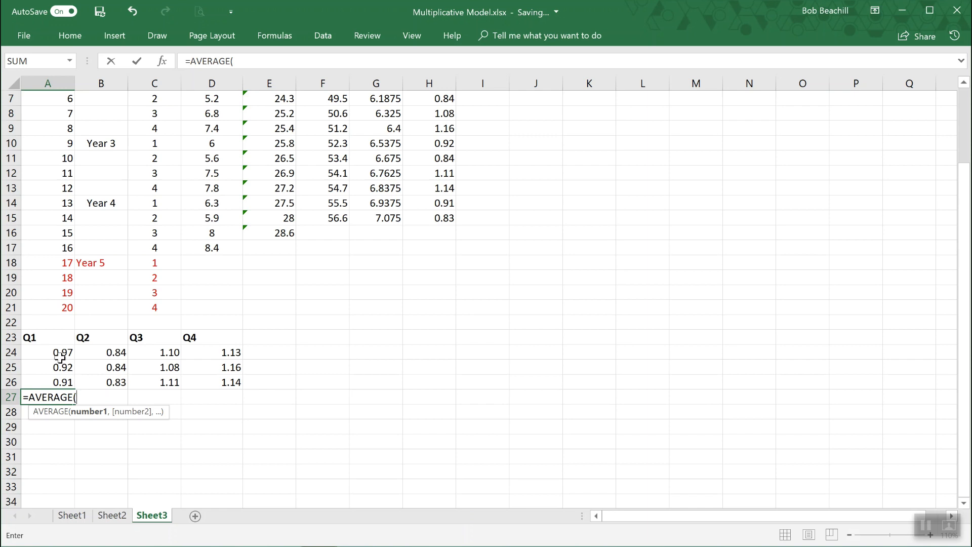
left_click_drag(50, 353, 52, 382)
type(")")
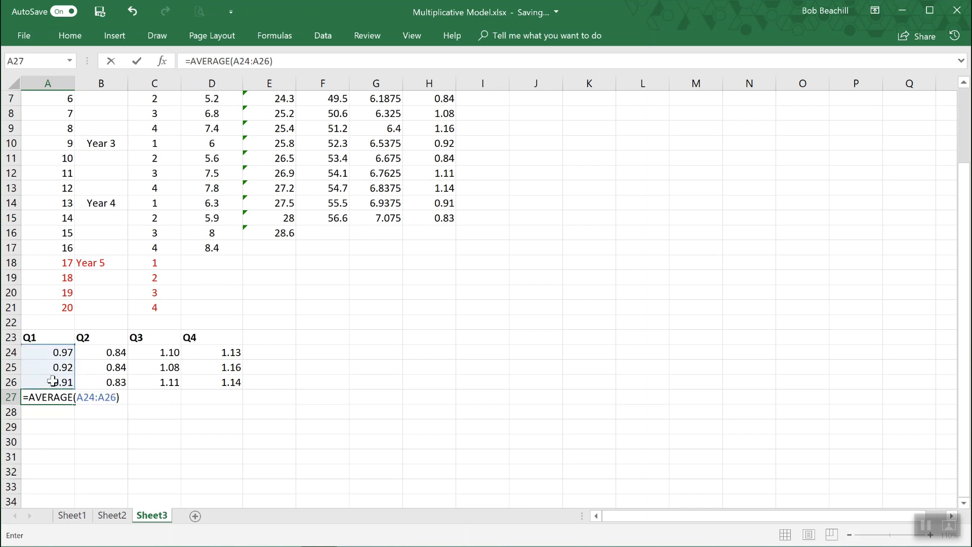
key("Return")
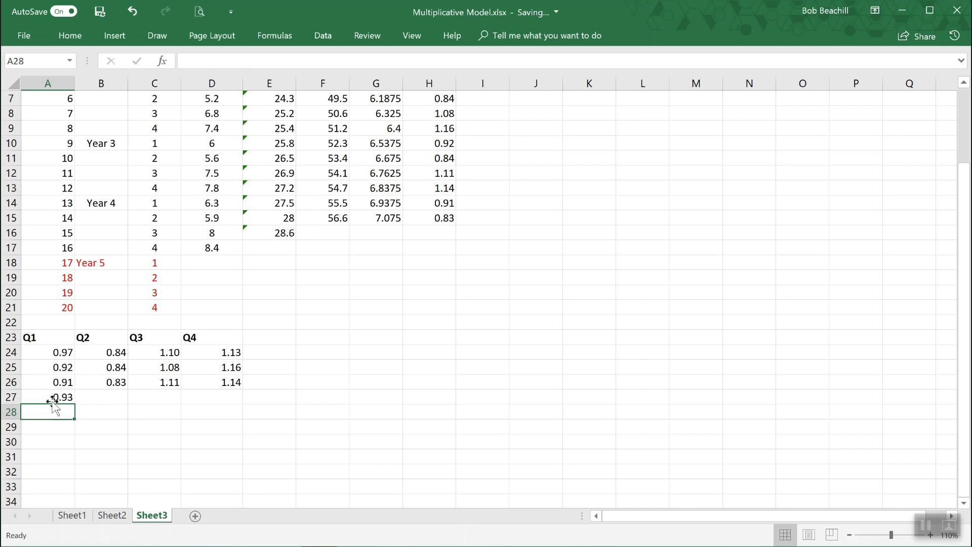
Make the Q1 average in A27 bold and fill its formula across to D27 for the other quarters
left_click(50, 397)
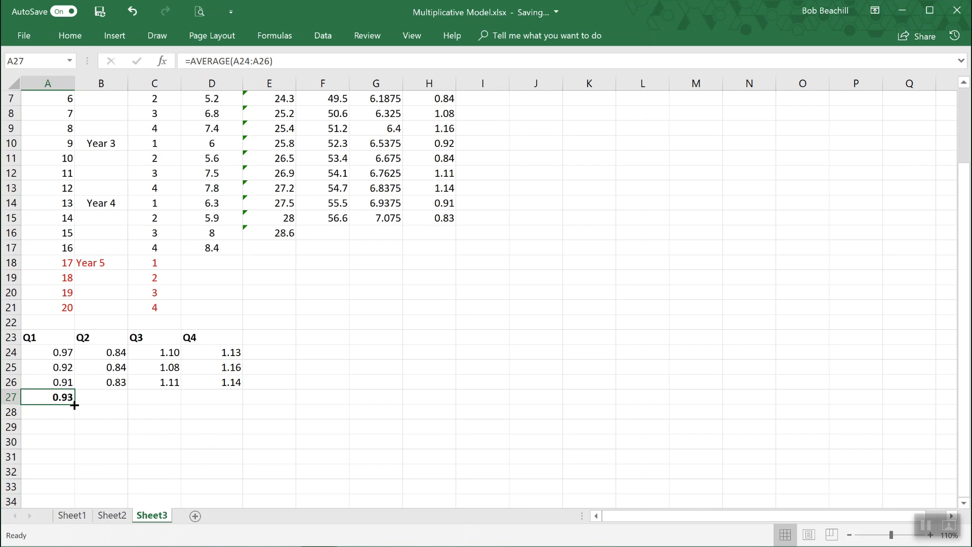
left_click_drag(75, 404, 230, 408)
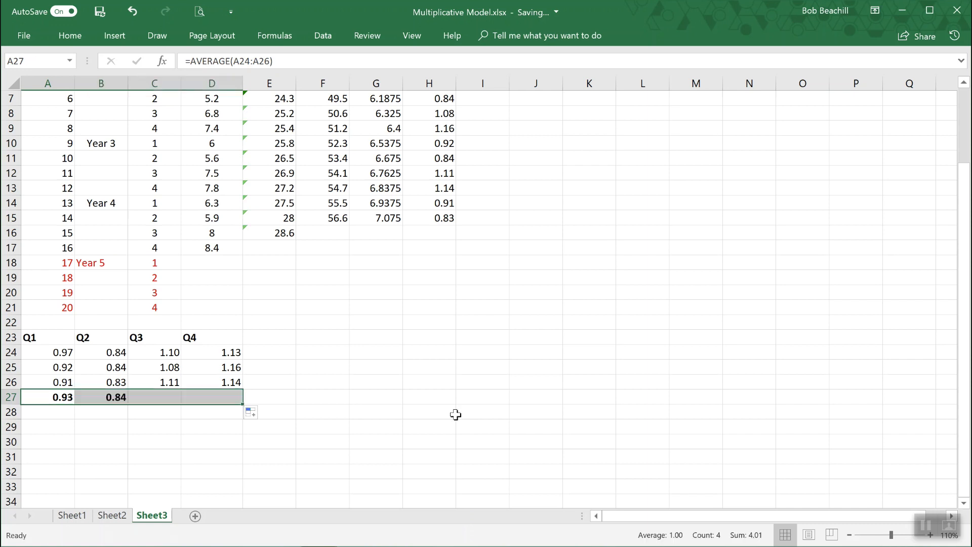
left_click(491, 341)
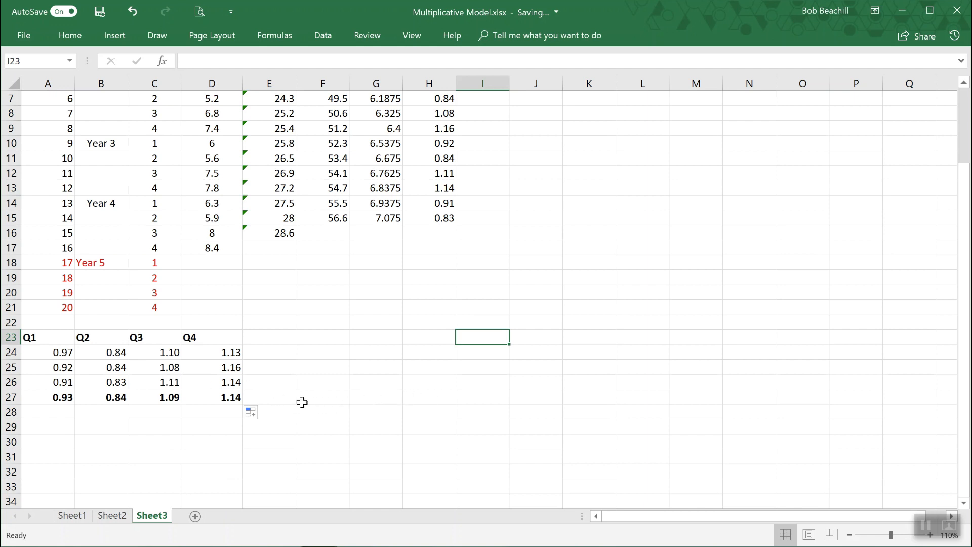
Total the four quarterly averages in E27 with =SUM(A27:D27) and select that cell
left_click(276, 397)
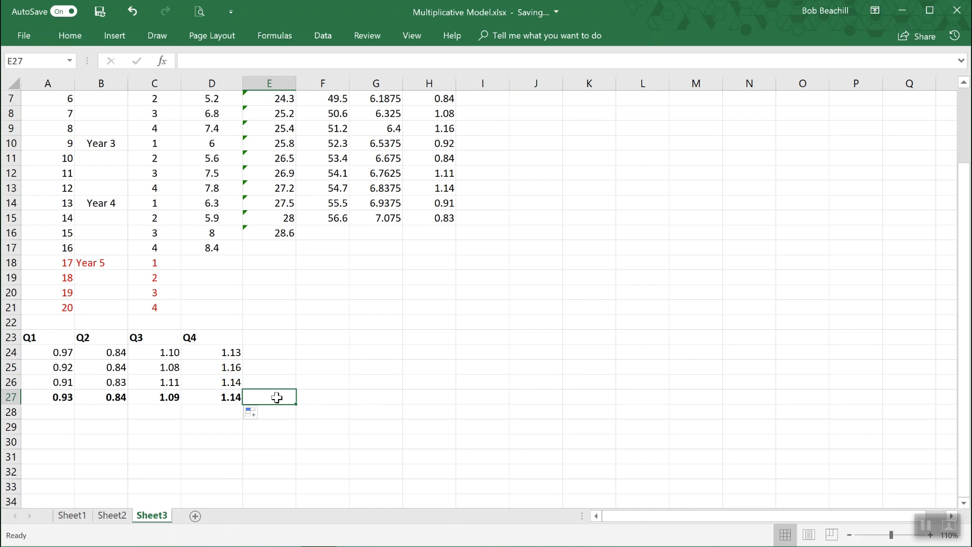
type("=sum")
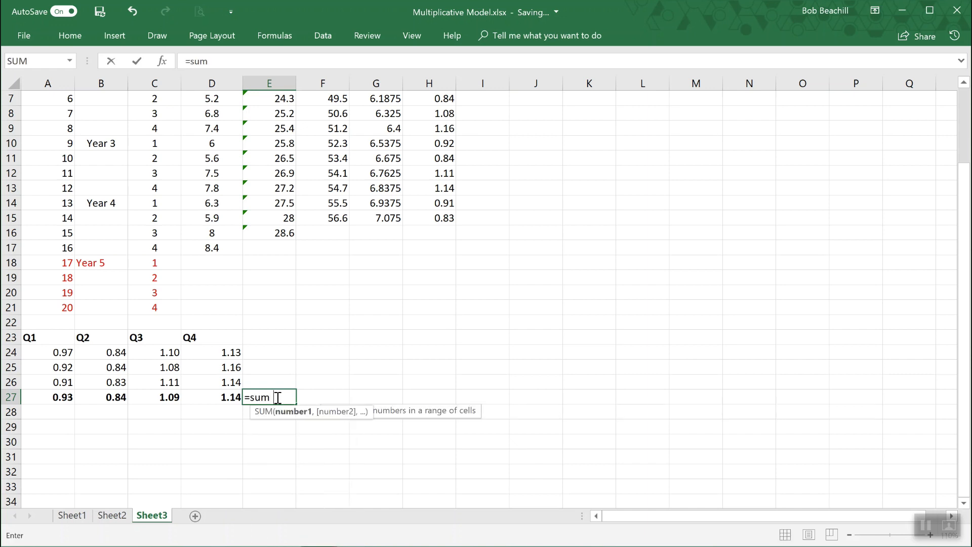
type("(")
left_click_drag(55, 397, 202, 396)
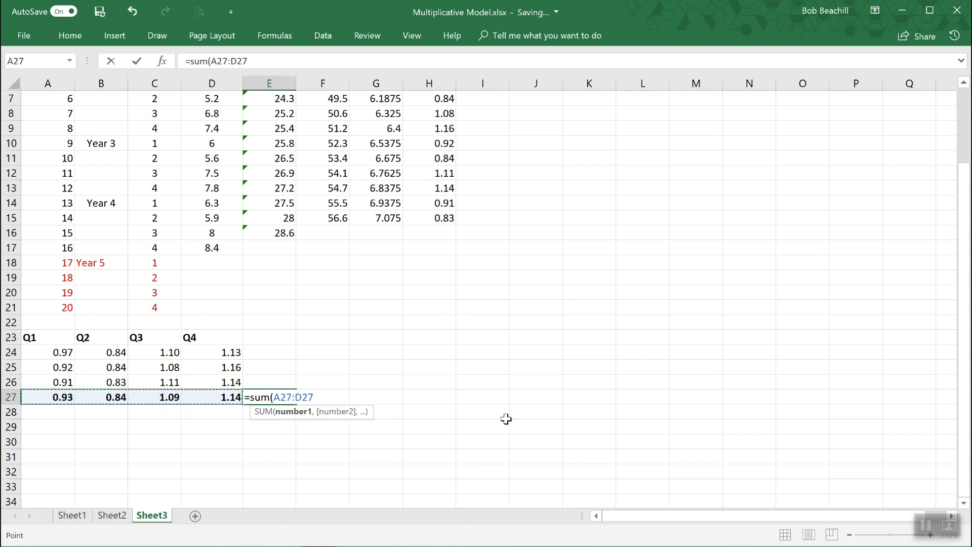
type(")")
key("Return")
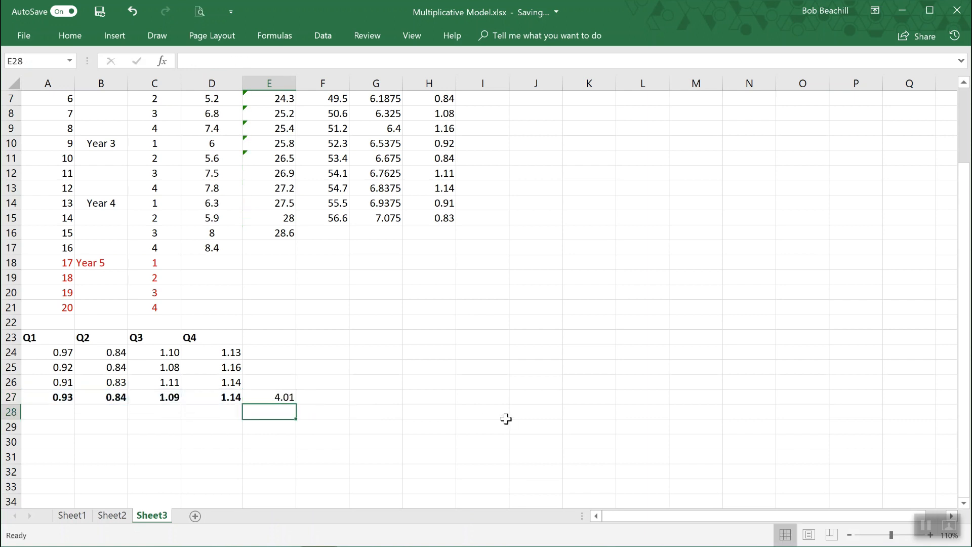
left_click(284, 397)
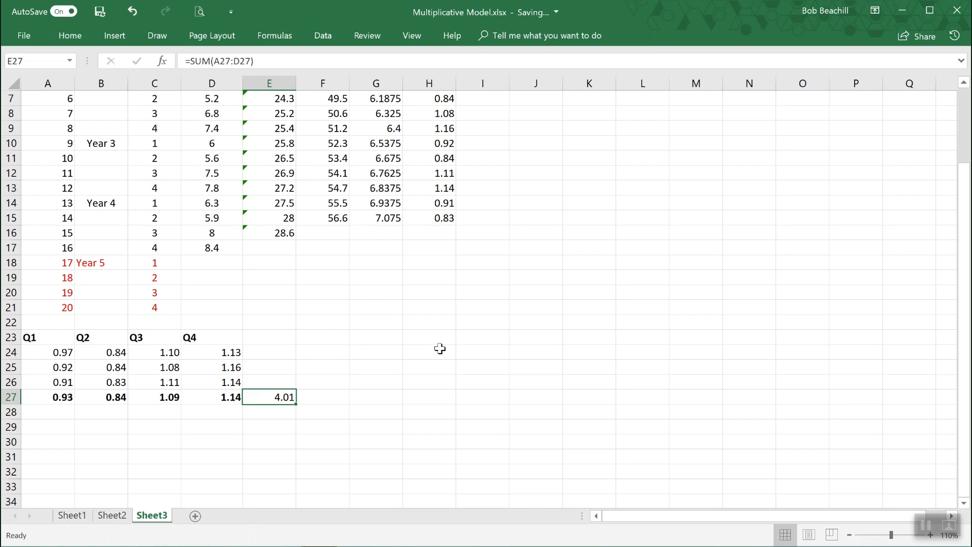
scroll(443, 319, "up", 1)
scroll(445, 319, "up", 2)
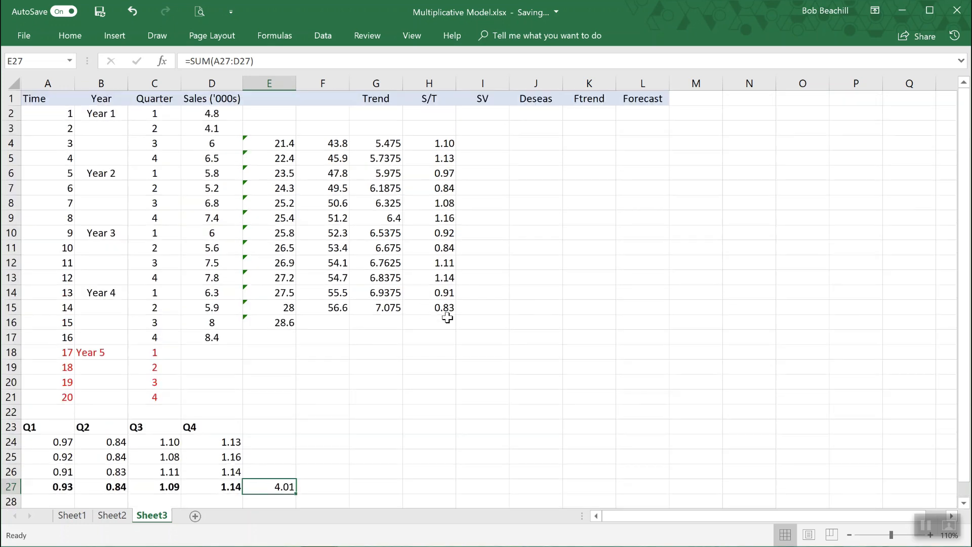
scroll(446, 317, "down", 2)
scroll(445, 317, "up", 1)
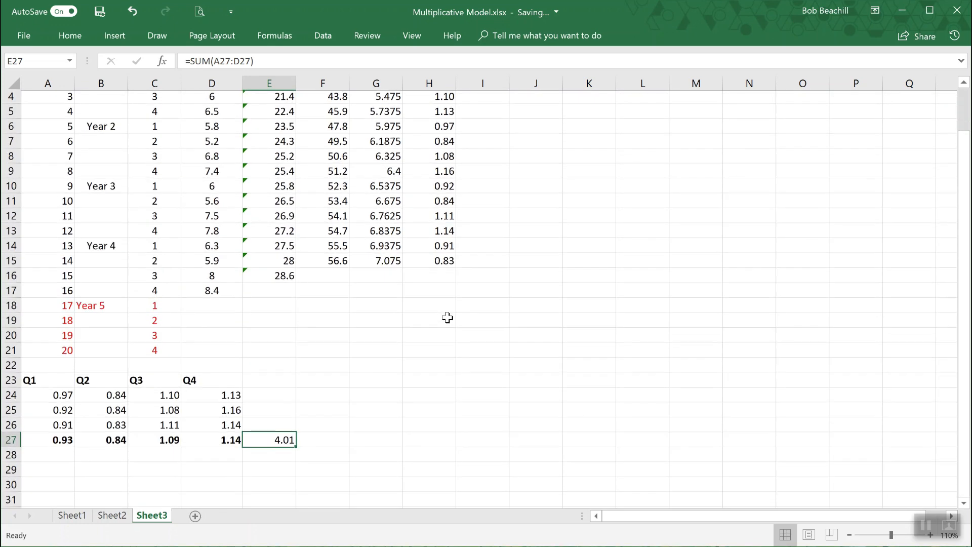
scroll(489, 415, "up", 1)
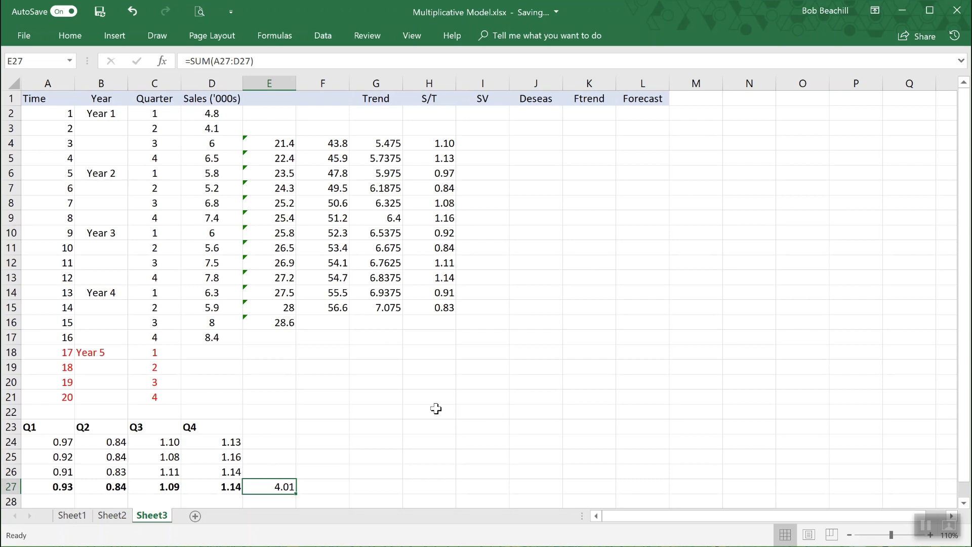
scroll(436, 405, "down", 2)
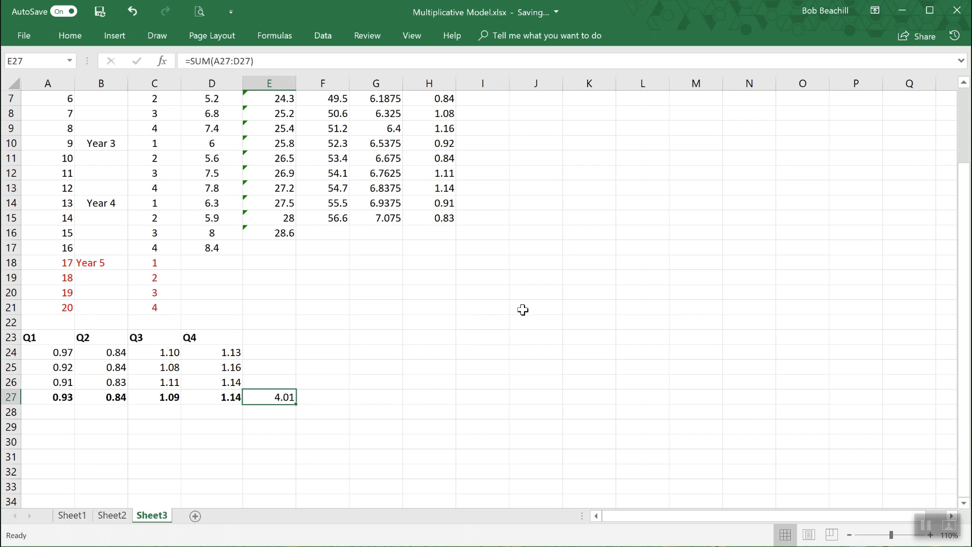
scroll(522, 310, "up", 2)
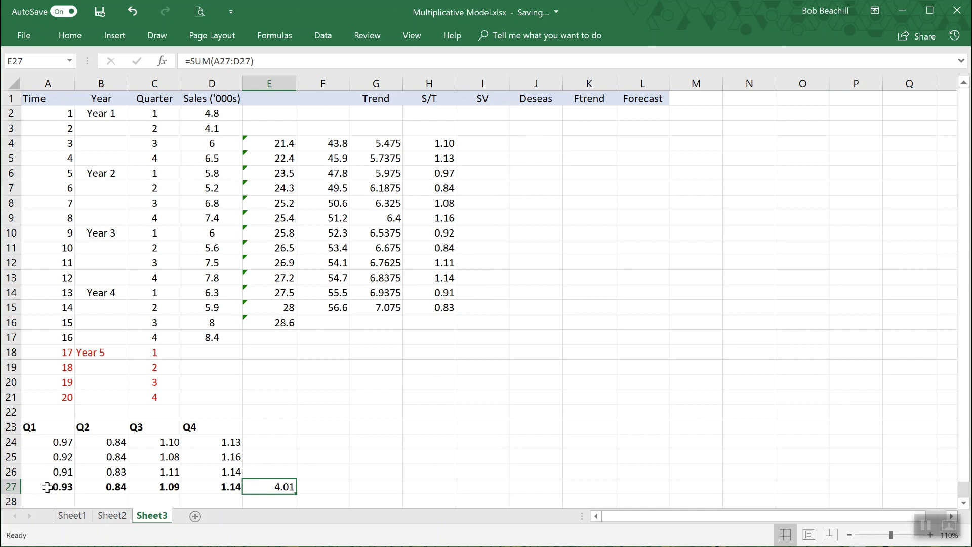
Copy the four quarterly averages in A27:D27 and paste them transposed as values into the SV column from I2
left_click_drag(46, 487, 200, 487)
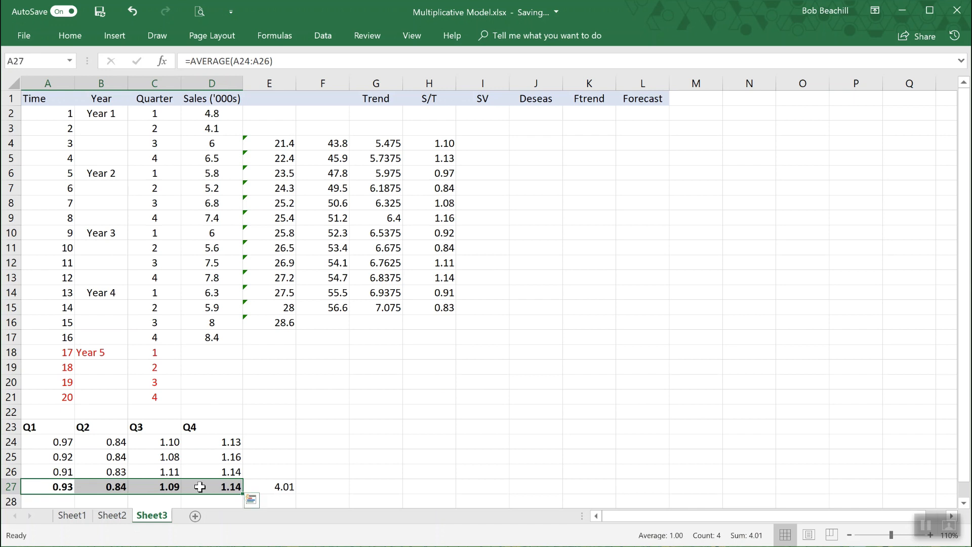
key("ctrl+c")
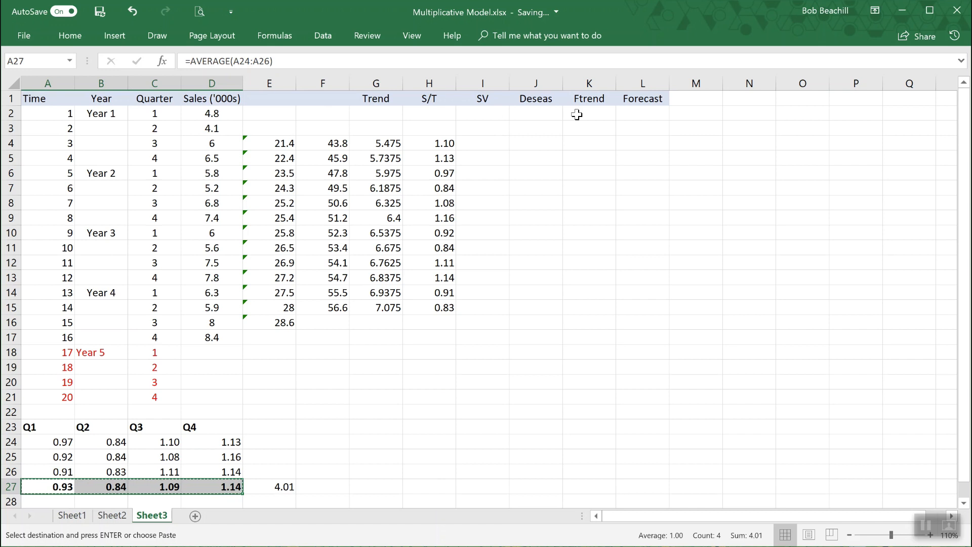
right_click(480, 115)
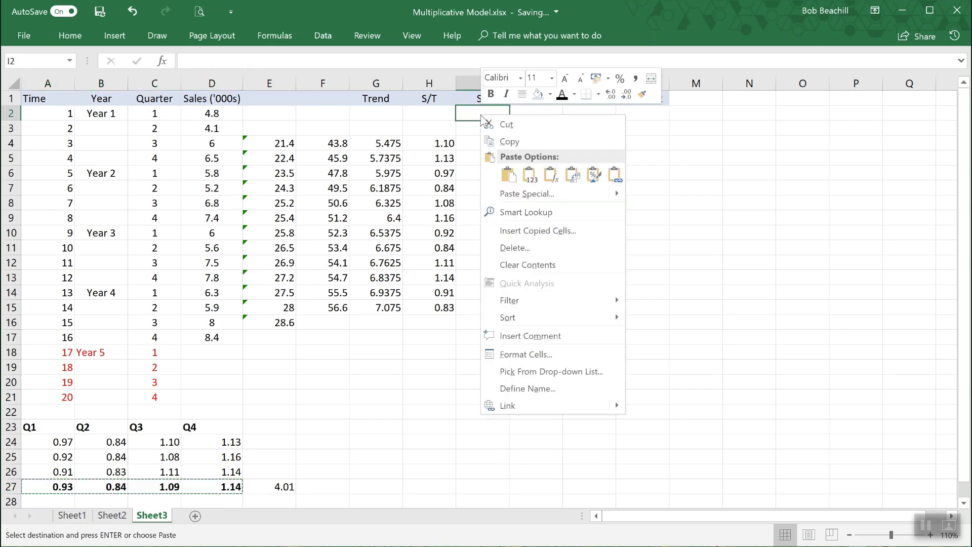
left_click(538, 194)
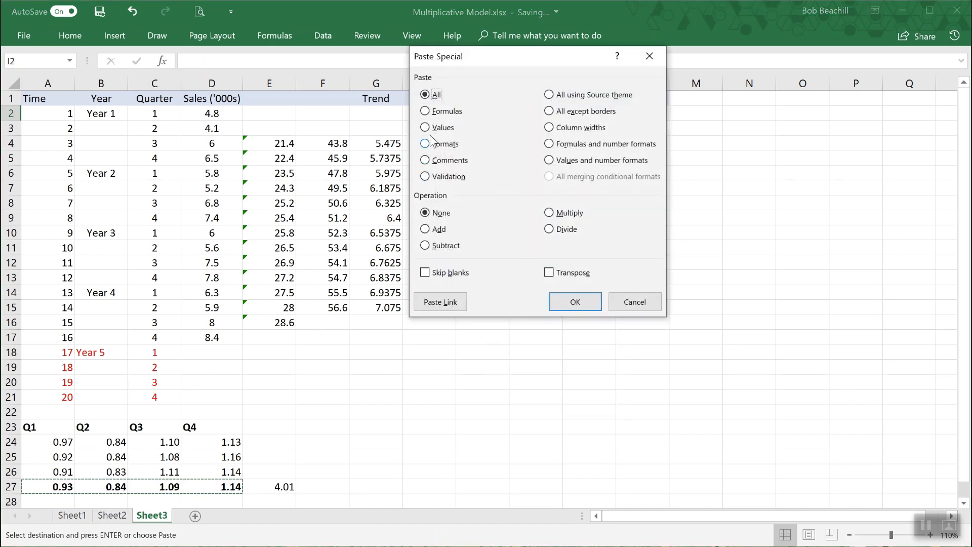
left_click(425, 127)
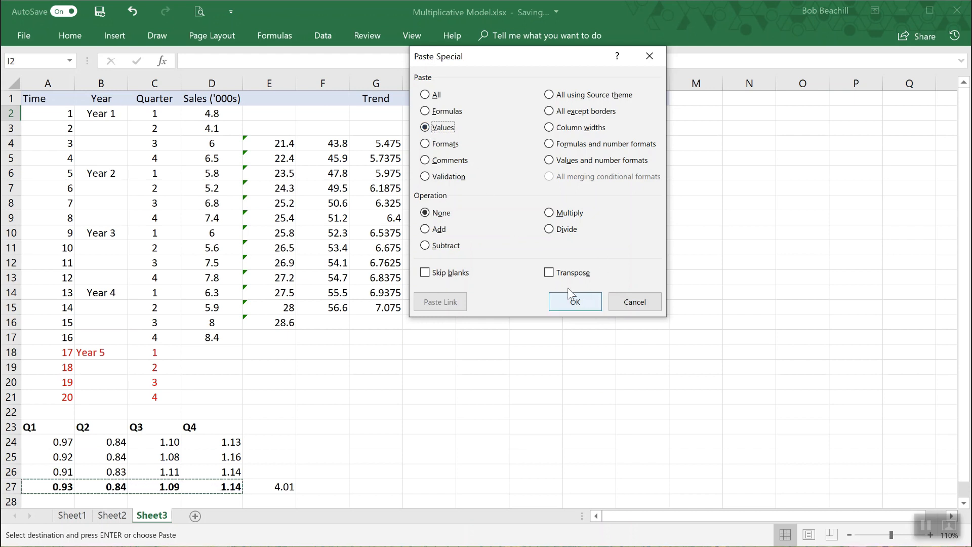
left_click(548, 272)
left_click(585, 301)
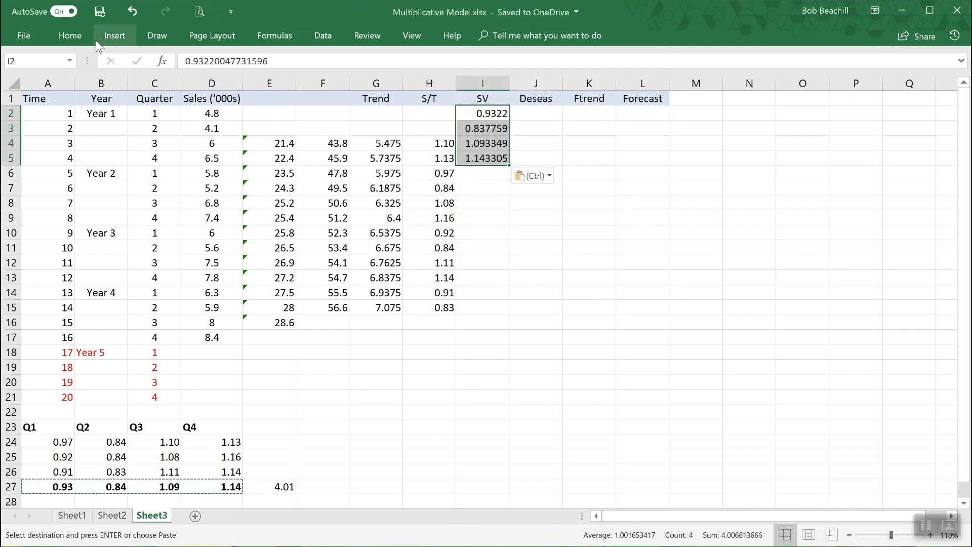
Format the seasonal variations in I2:I5 to two decimal places
left_click(69, 36)
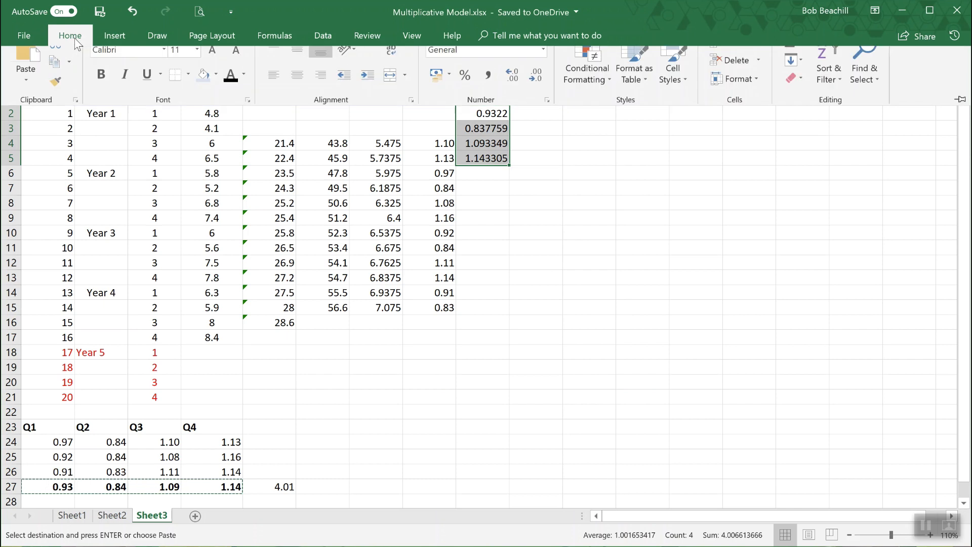
left_click(535, 93)
left_click(535, 93)
left_click(534, 93)
left_click(535, 94)
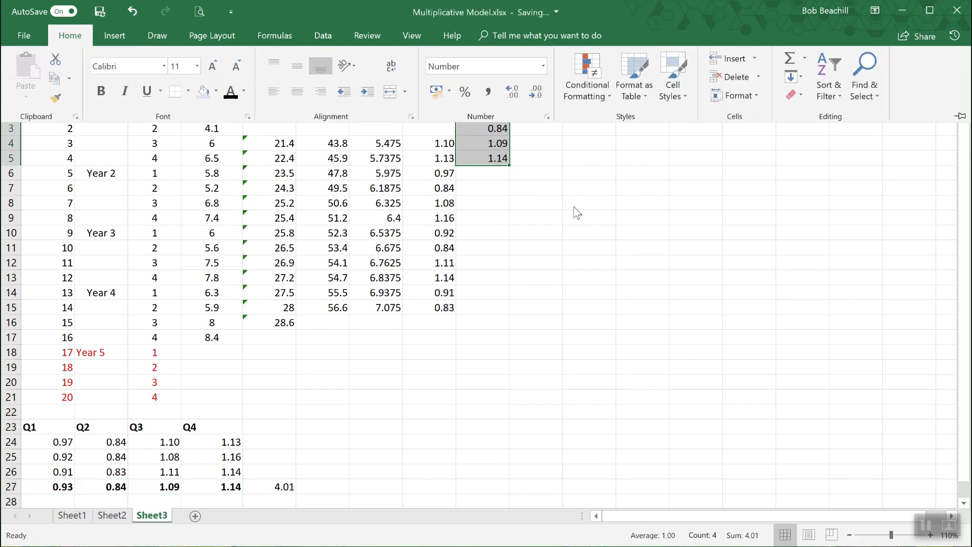
left_click(621, 243)
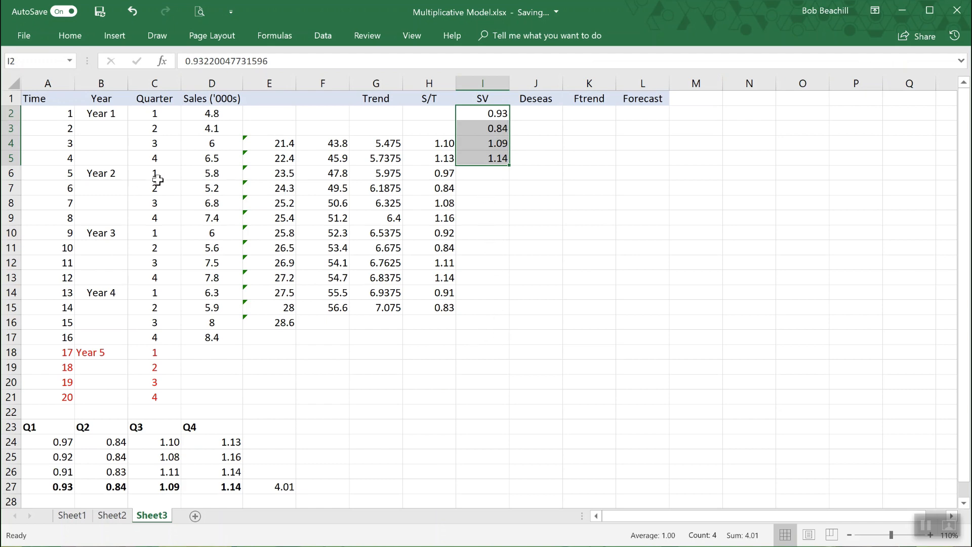
Repeat the four seasonal variations from I2:I5 for Years 2 and 3, pasting them at I6 and I10
scroll(509, 327, "down", 1)
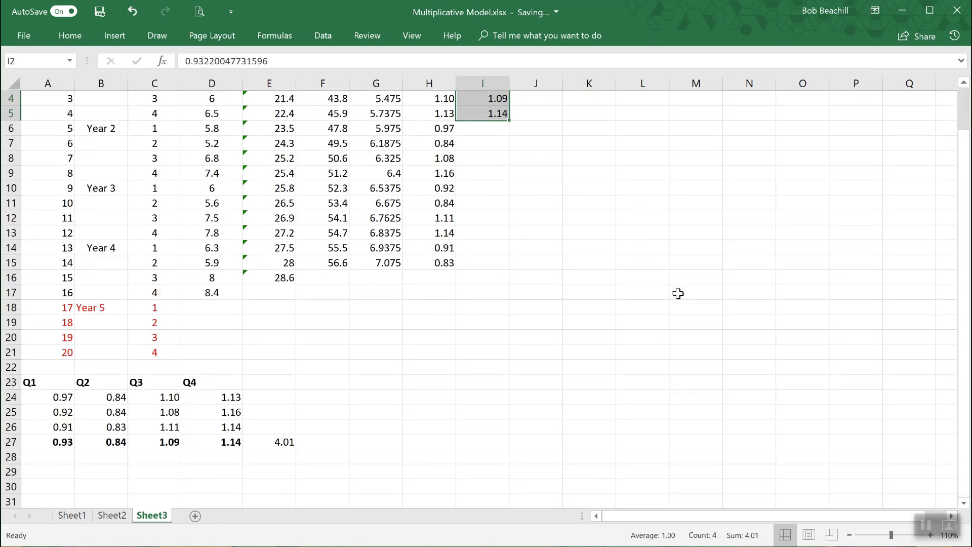
scroll(634, 229, "up", 1)
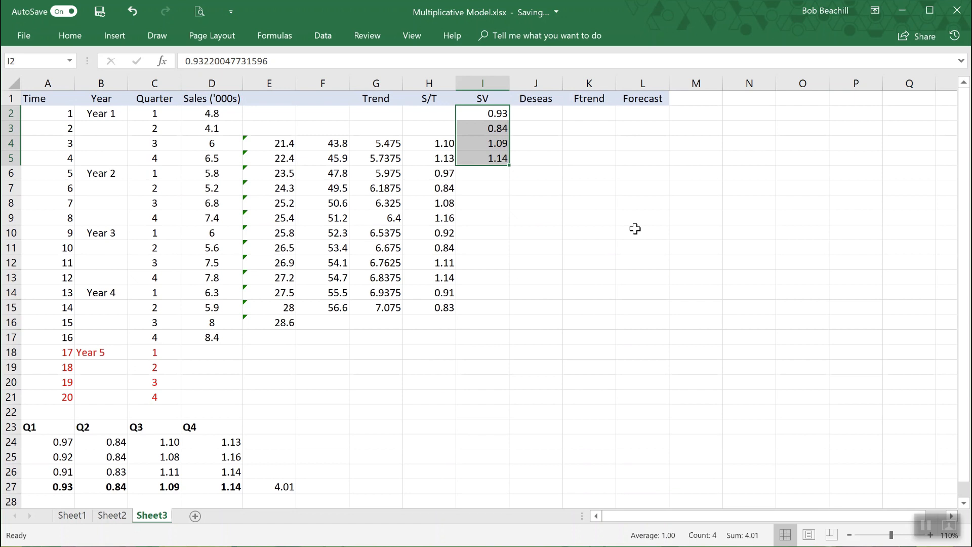
key("ctrl+c")
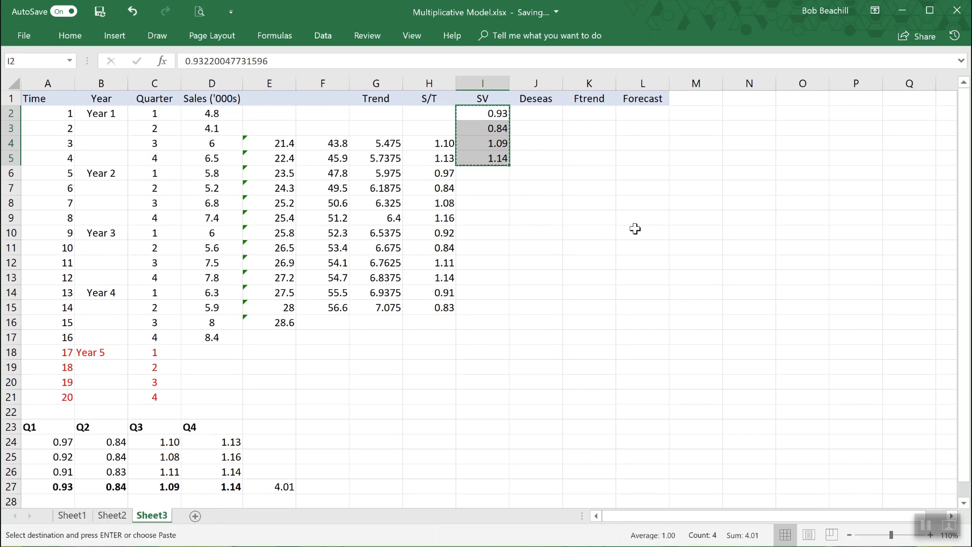
left_click(489, 175)
key("Return")
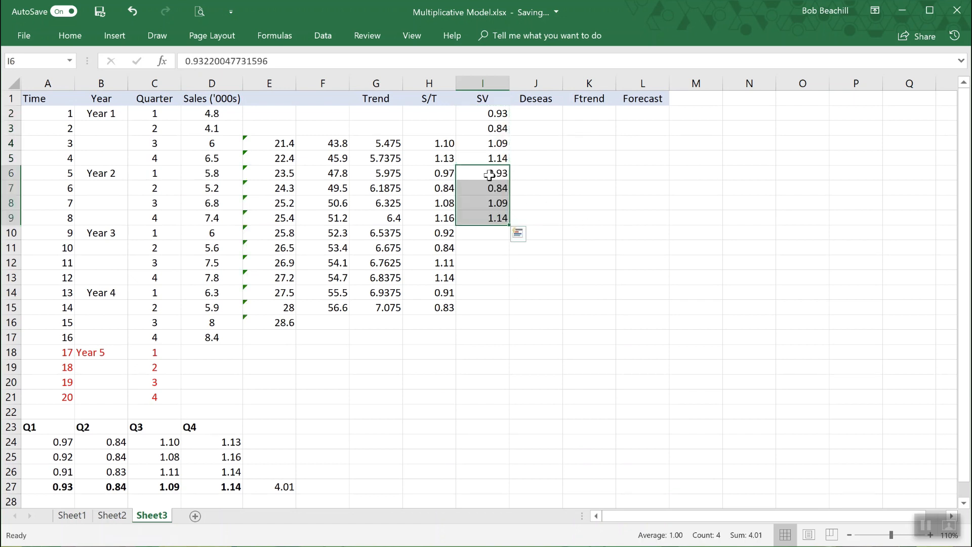
key("ctrl+c")
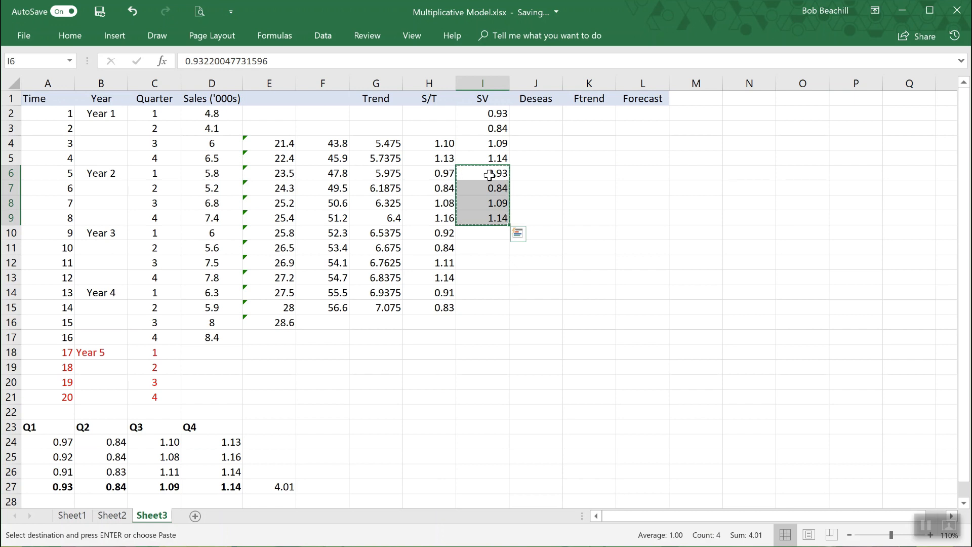
left_click(491, 235)
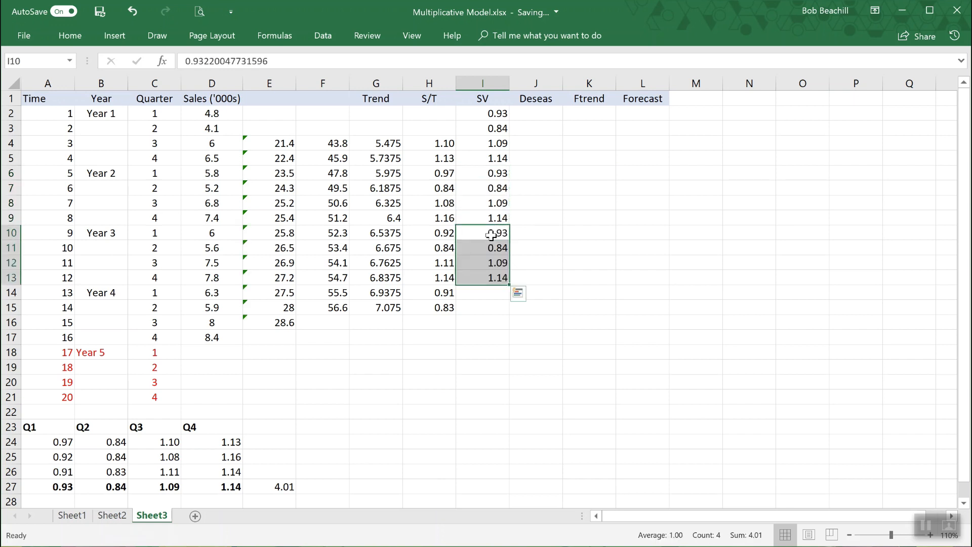
Repeat the four seasonal variations for Years 4 and 5, pasting them at I14 and I18
key("ctrl+c")
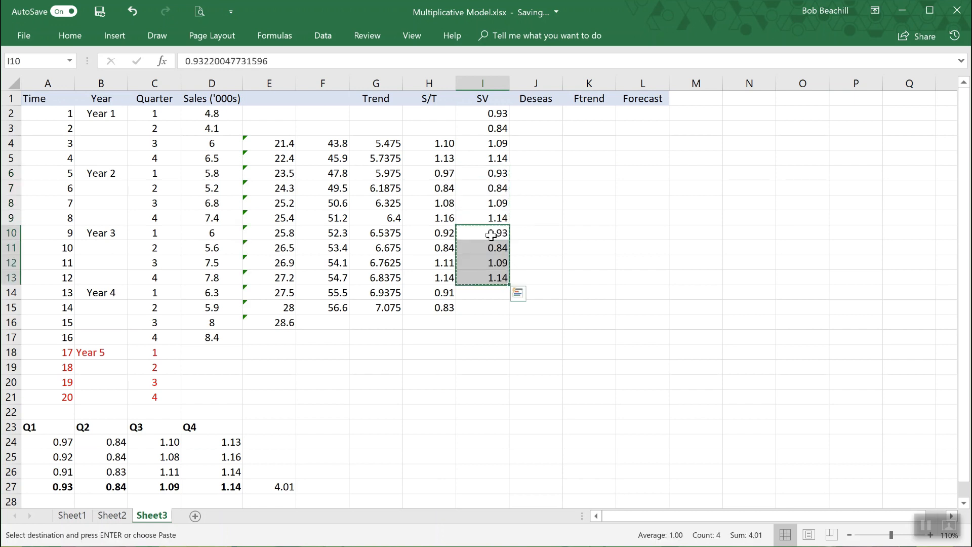
left_click(499, 296)
key("Return")
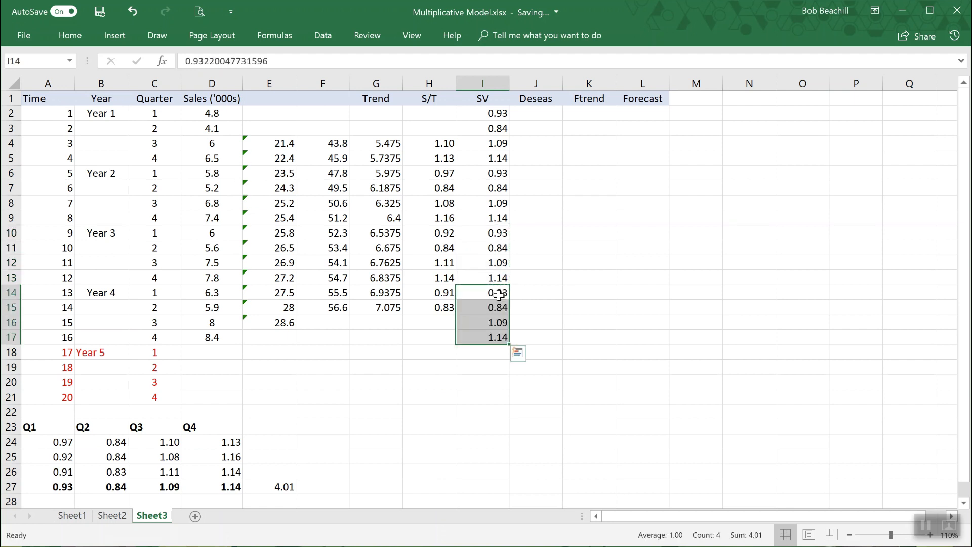
key("ctrl+c")
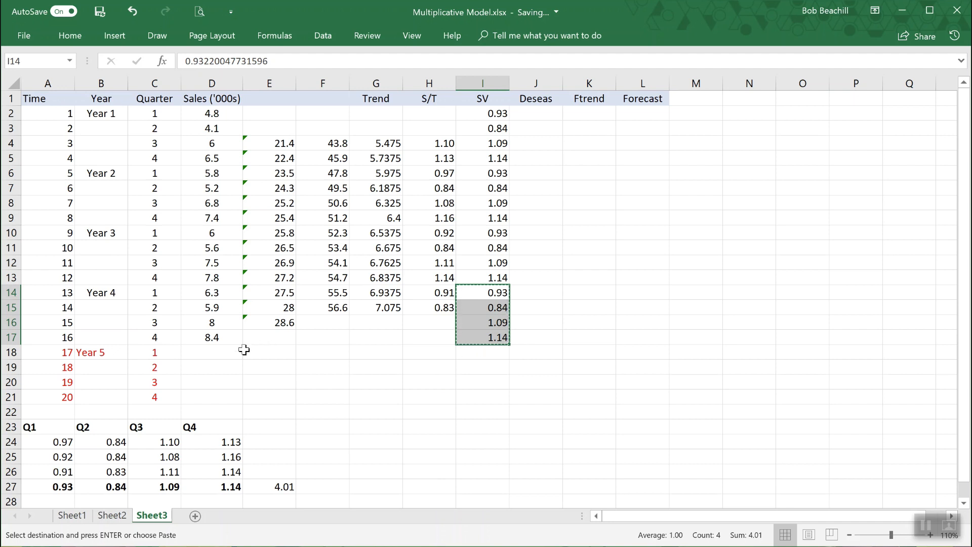
left_click(490, 354)
key("Return")
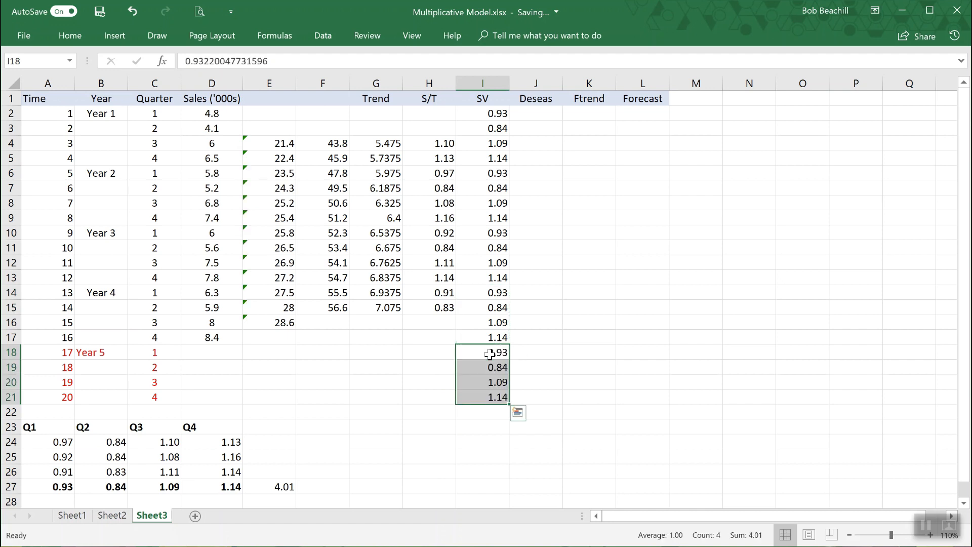
left_click(585, 326)
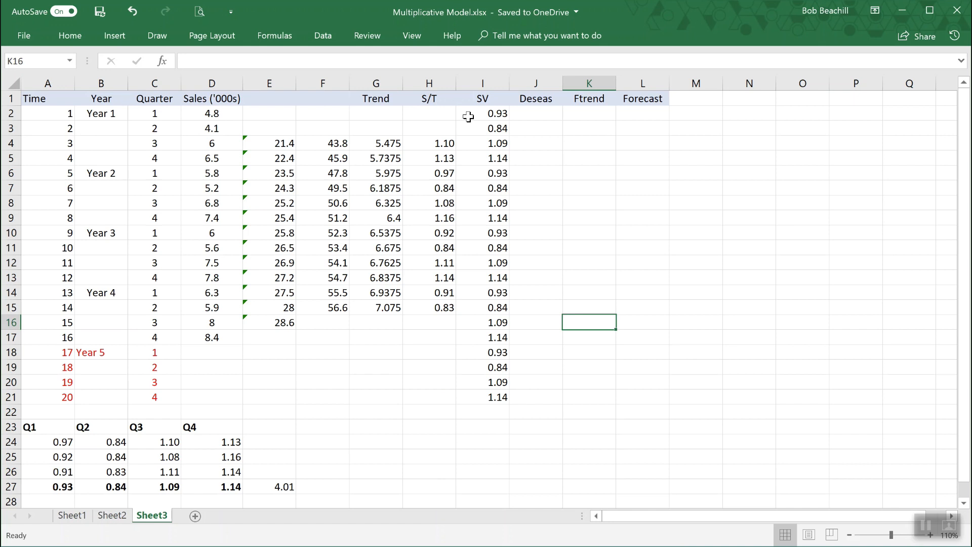
Calculate the first deseasonalised sales figure in J2 with =D2/I2
left_click(535, 115)
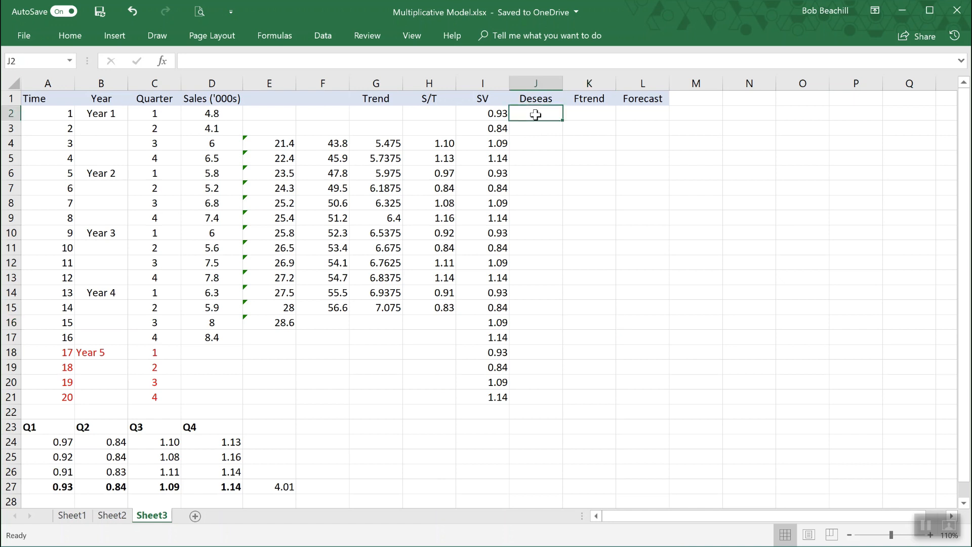
type("=")
left_click(218, 115)
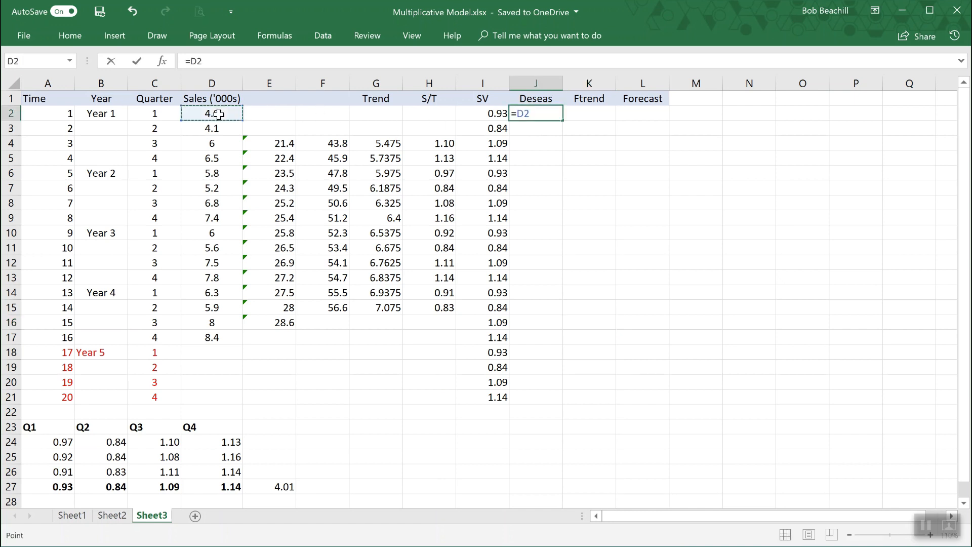
type("/")
left_click(485, 114)
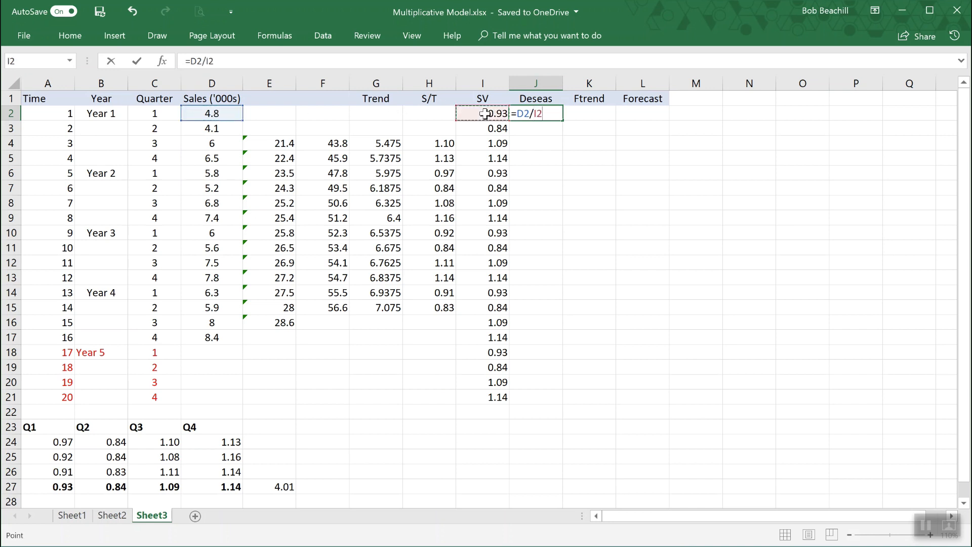
key("Return")
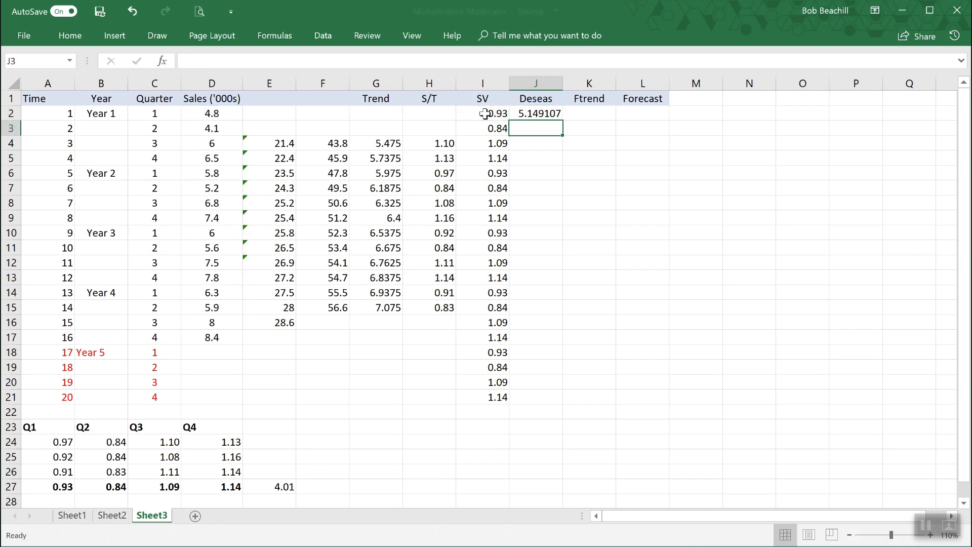
Format the deseasonalised figure in J2 to two decimal places
left_click(540, 115)
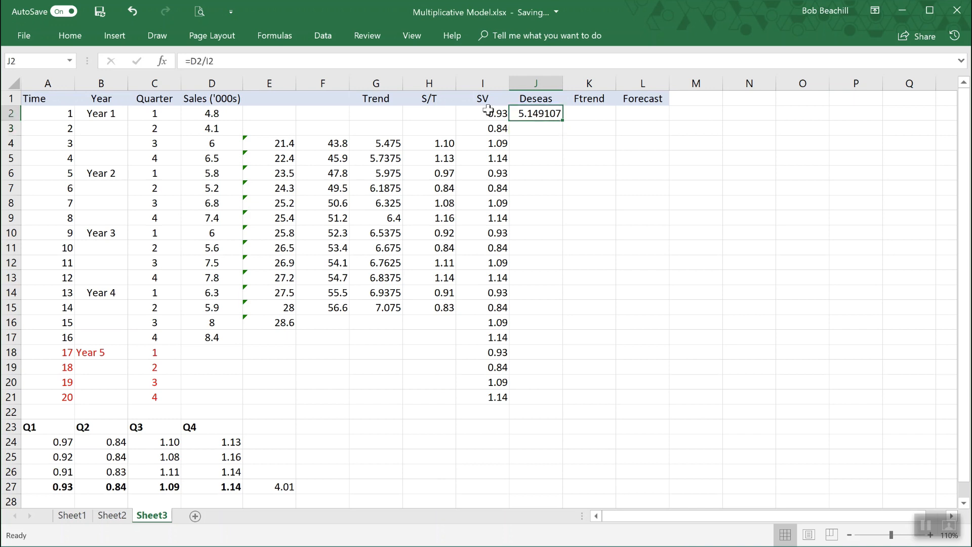
left_click(60, 38)
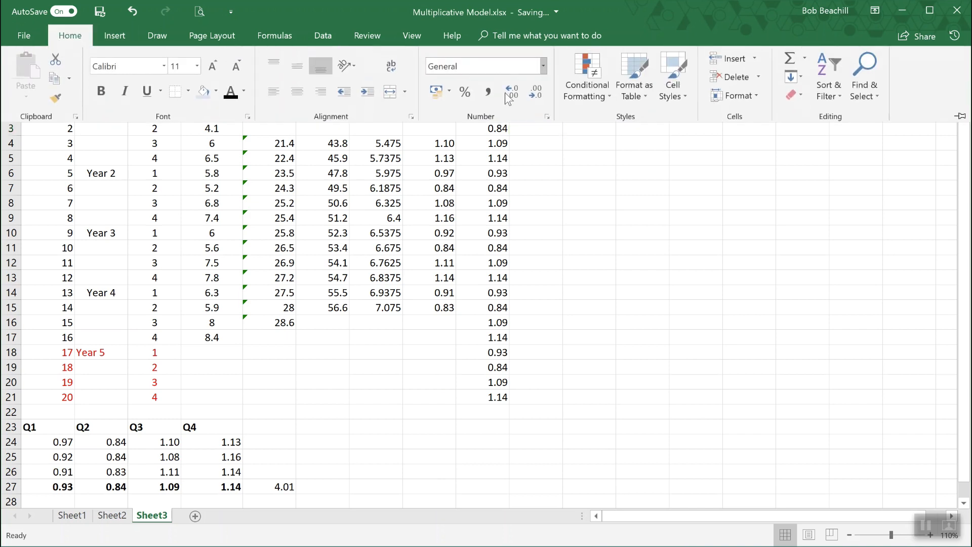
left_click(538, 92)
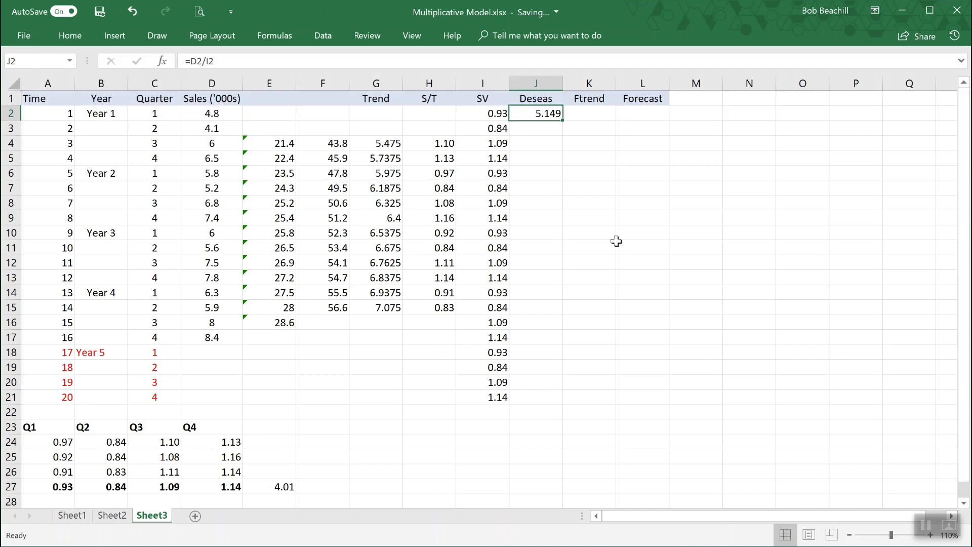
left_click(616, 245)
left_click(74, 39)
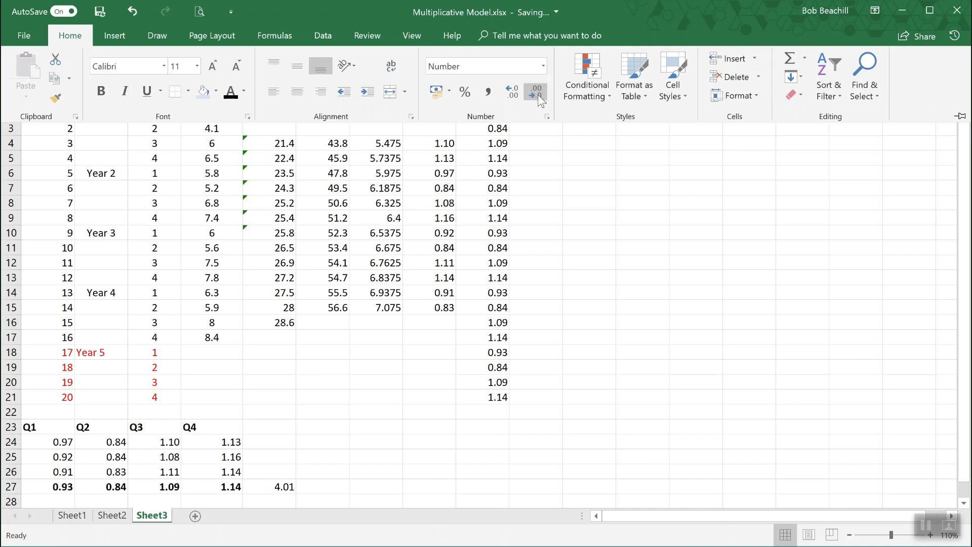
left_click(608, 201)
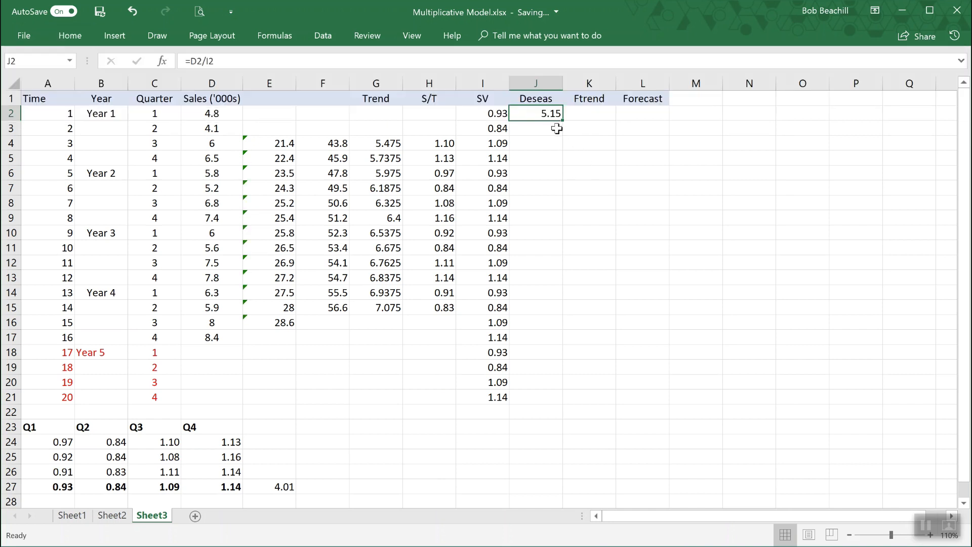
Fill the deseasonalising formula from J2 down to J17 to cover all 16 quarters with sales
left_click_drag(563, 121, 567, 340)
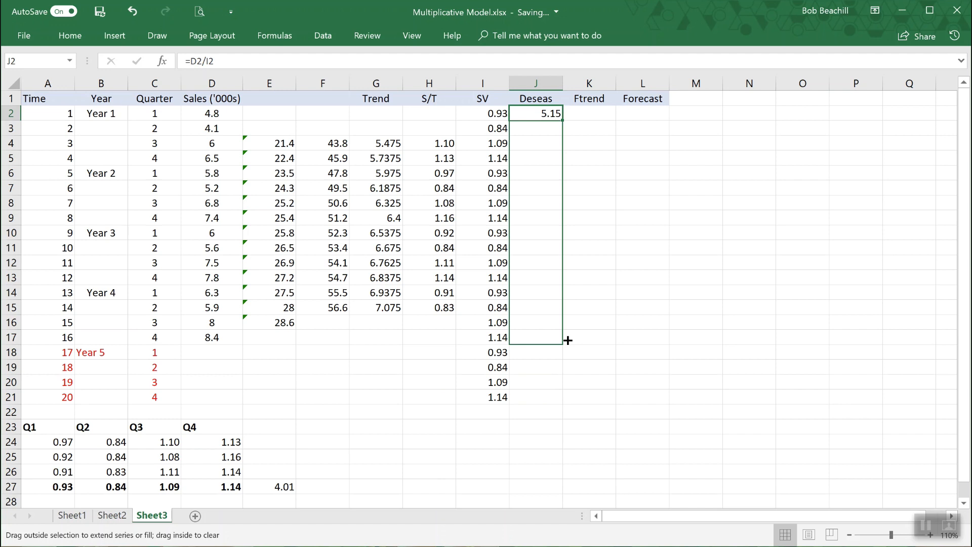
left_click_drag(568, 340, 567, 340)
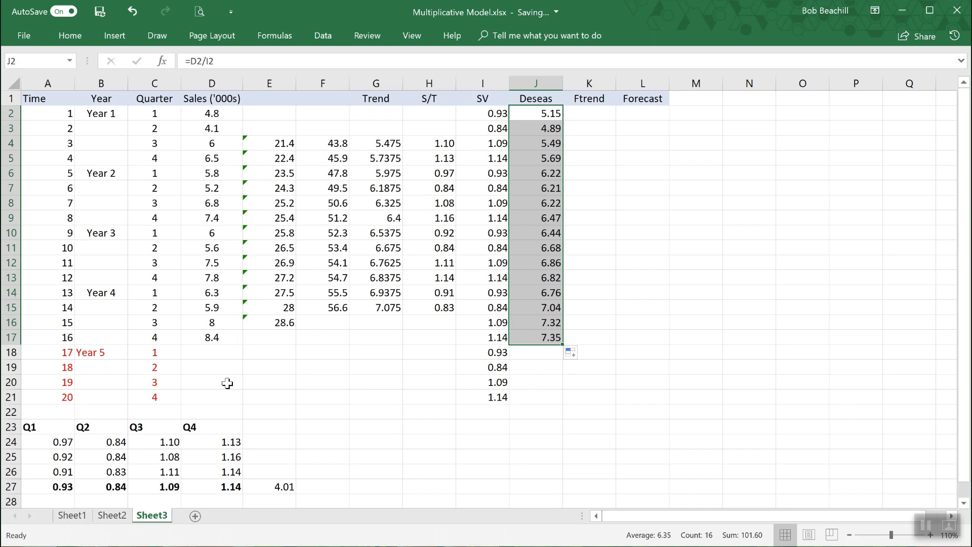
left_click(700, 251)
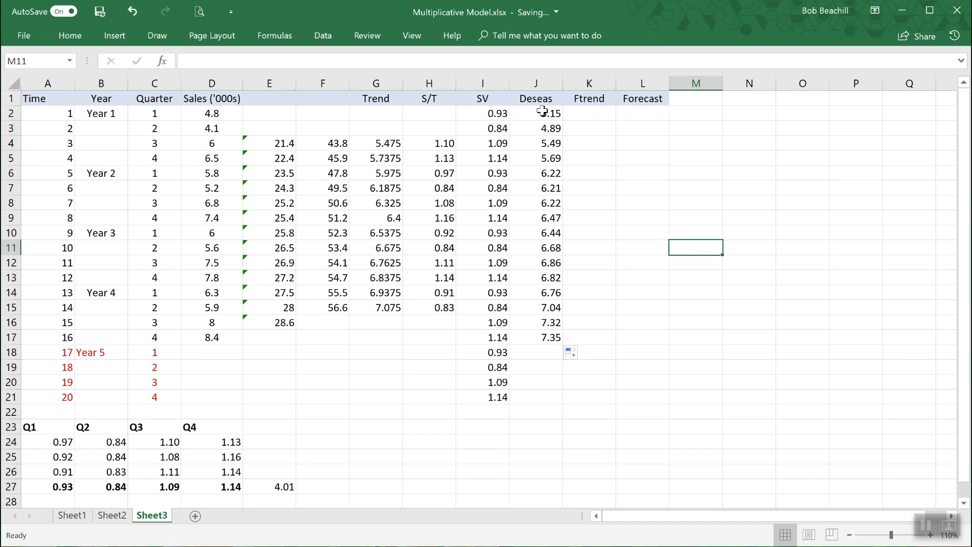
Select the deseasonalised sales values in J2:J17 to review them
scroll(542, 249, "down", 1)
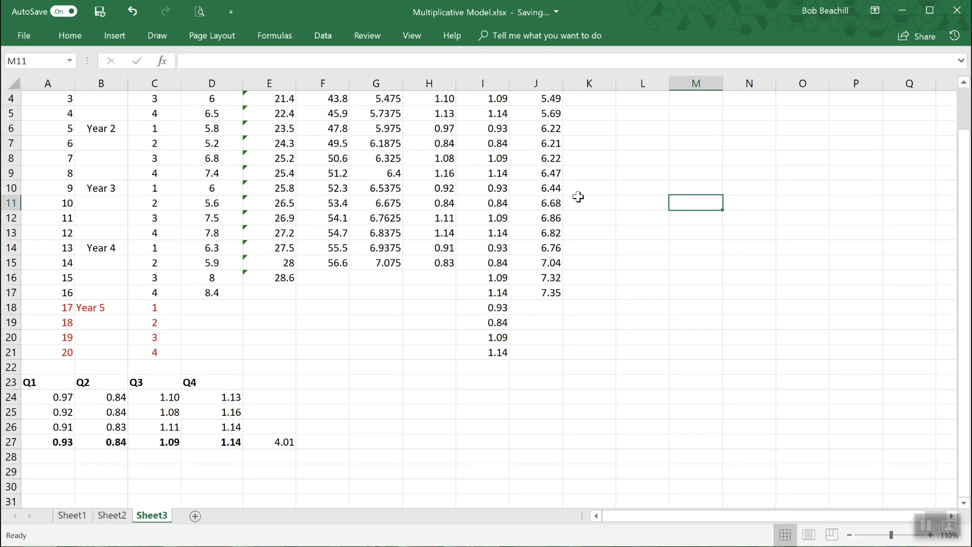
scroll(582, 196, "up", 1)
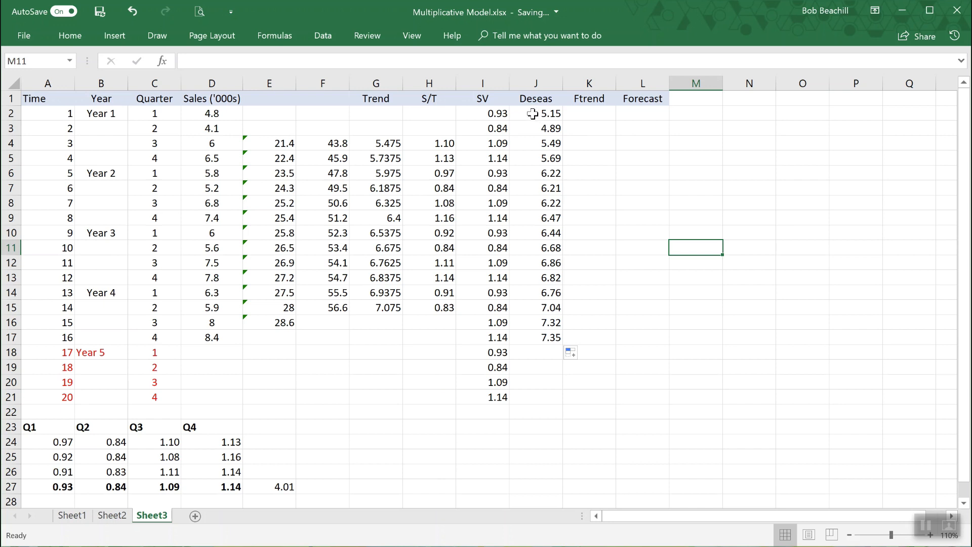
left_click_drag(532, 114, 543, 334)
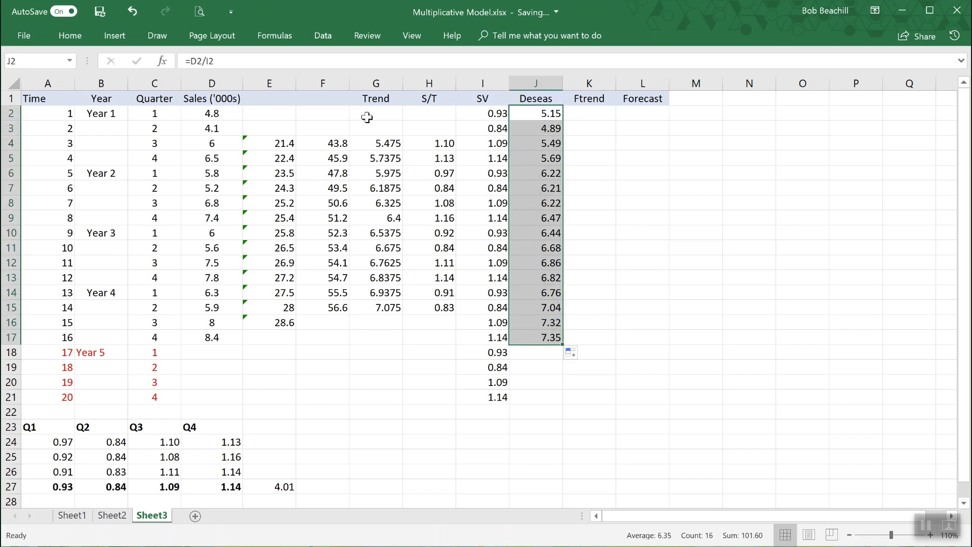
Insert a 2-D line chart of the deseasonalised sales in J2:J17 and move it beside the data columns
left_click(114, 35)
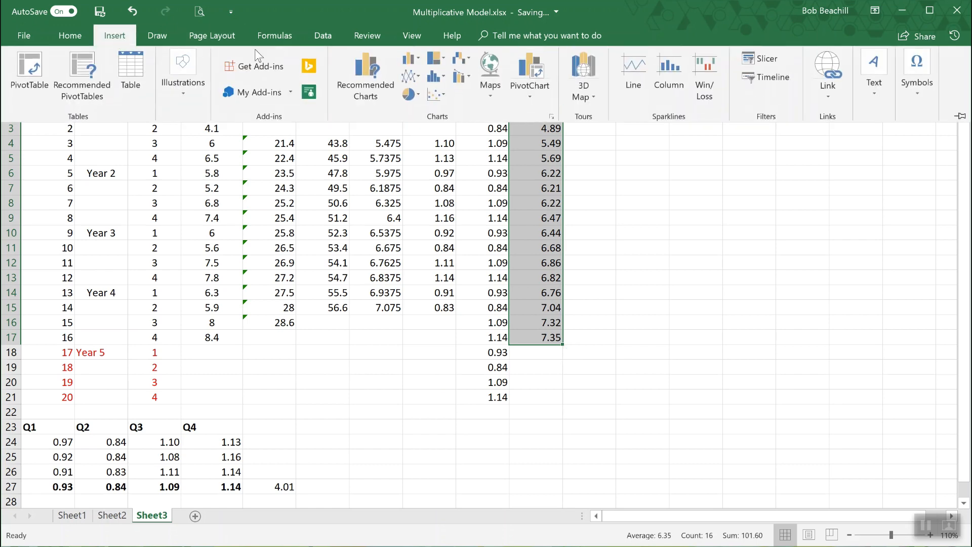
left_click(411, 77)
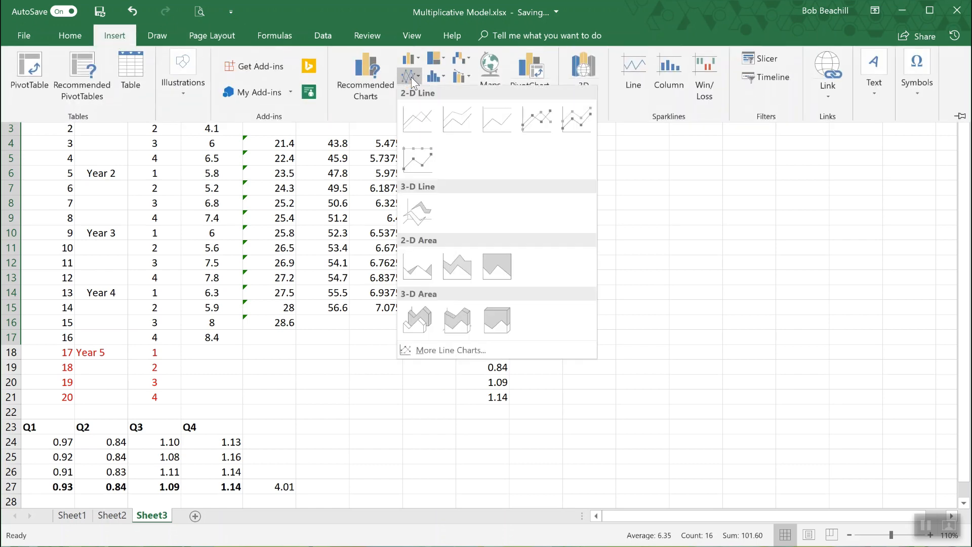
left_click(415, 110)
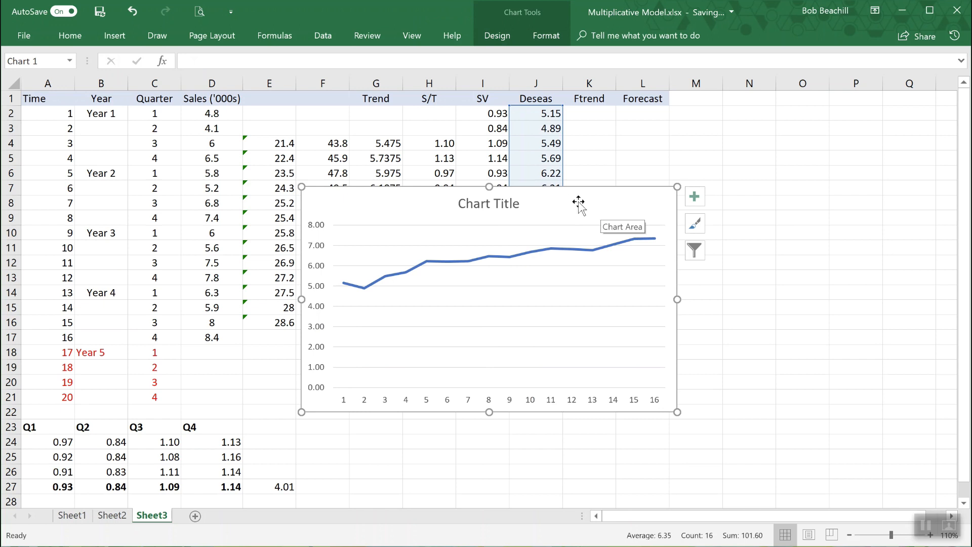
left_click_drag(569, 195, 824, 170)
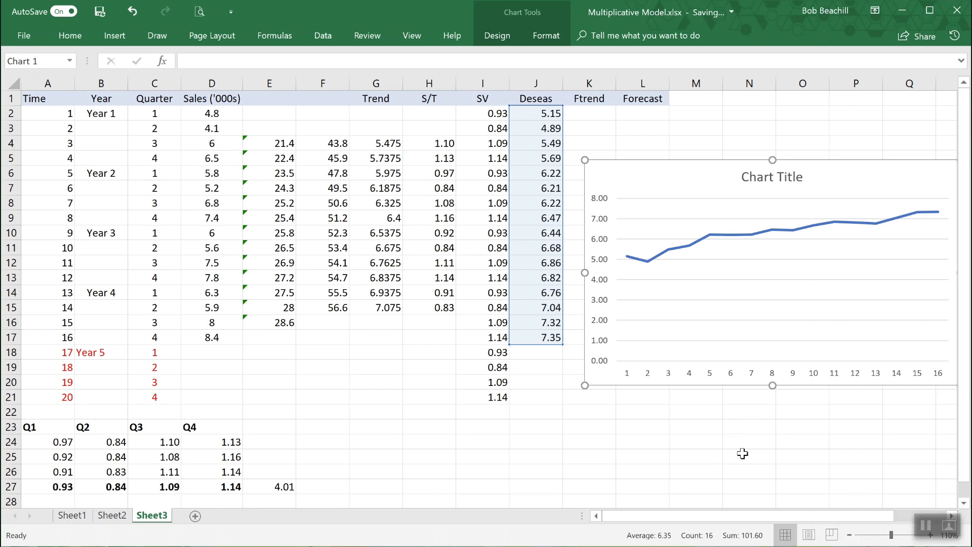
Add a linear trendline to the deseasonalised sales chart and display its equation on the chart
left_click_drag(761, 515, 779, 515)
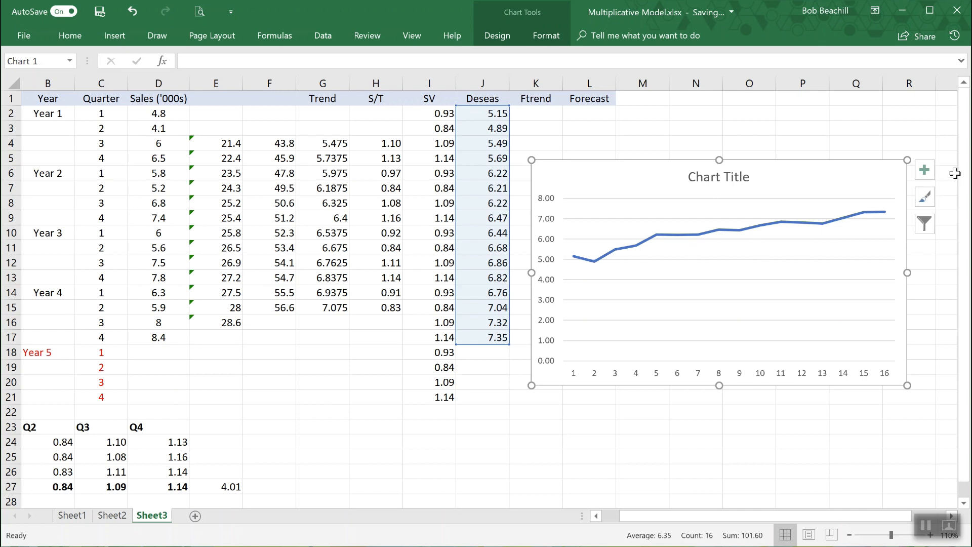
left_click(923, 173)
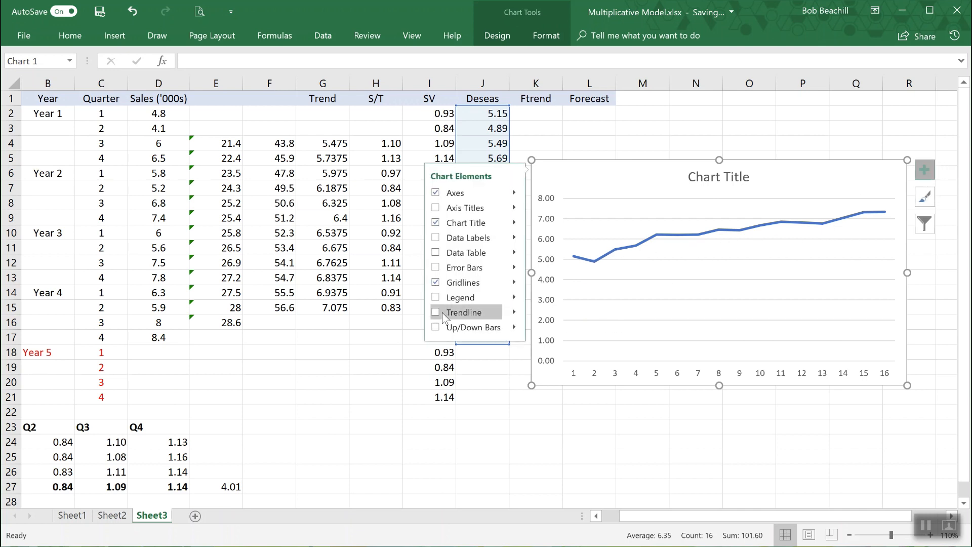
left_click(513, 311)
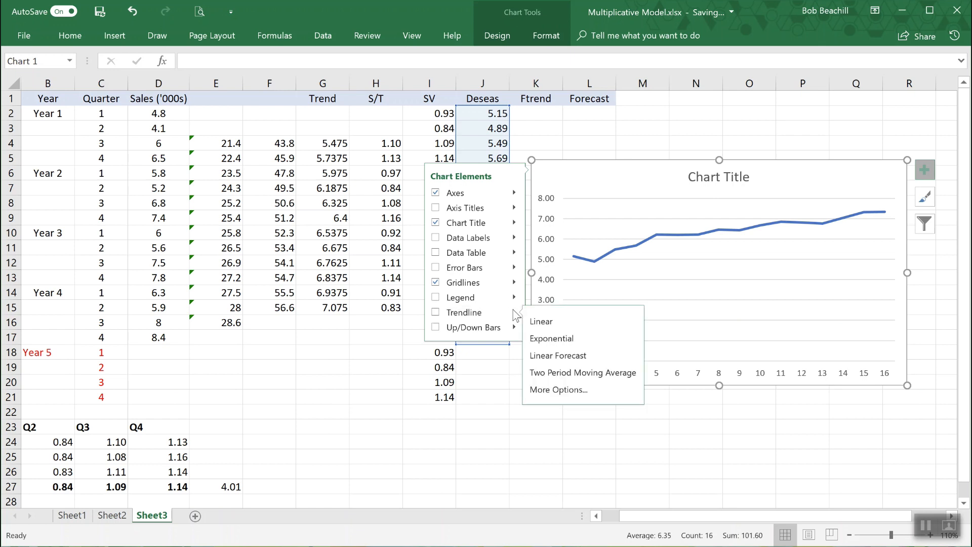
left_click(568, 392)
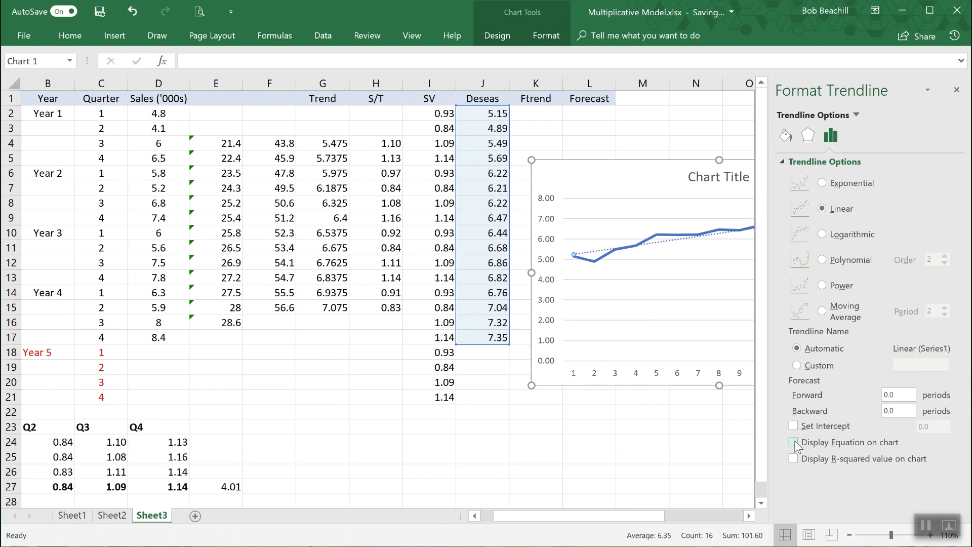
left_click(793, 442)
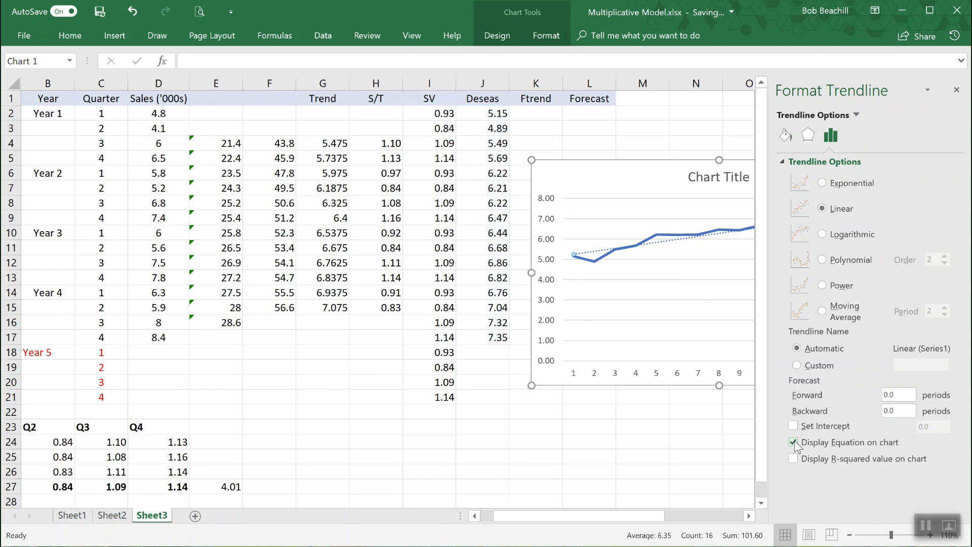
left_click(956, 90)
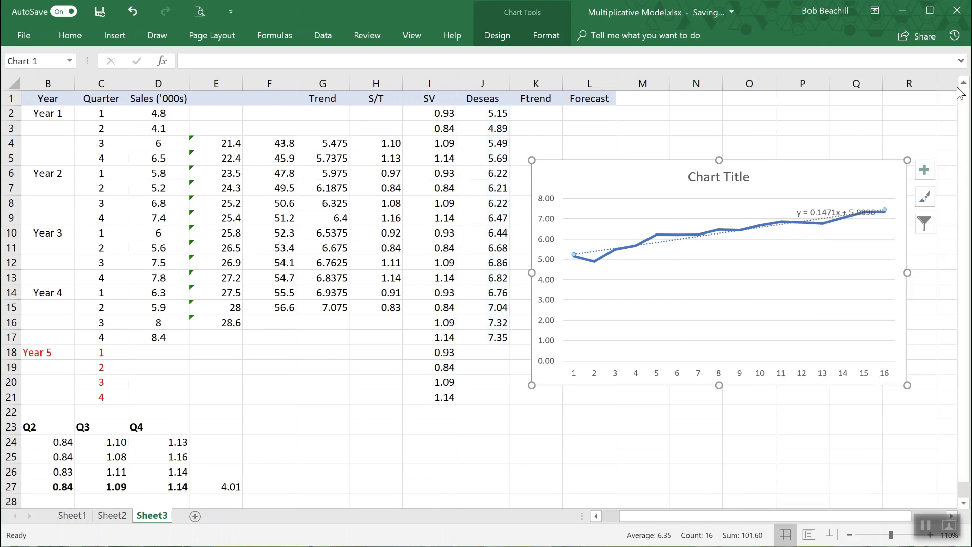
Move the trendline equation below the plotted line and enlarge its text to 10.5 points
left_click(825, 210)
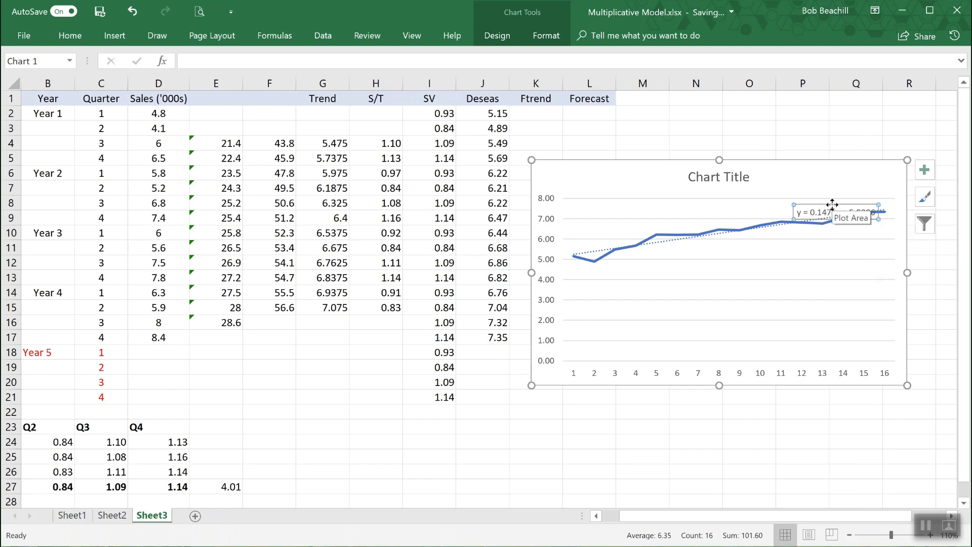
left_click_drag(835, 205, 816, 244)
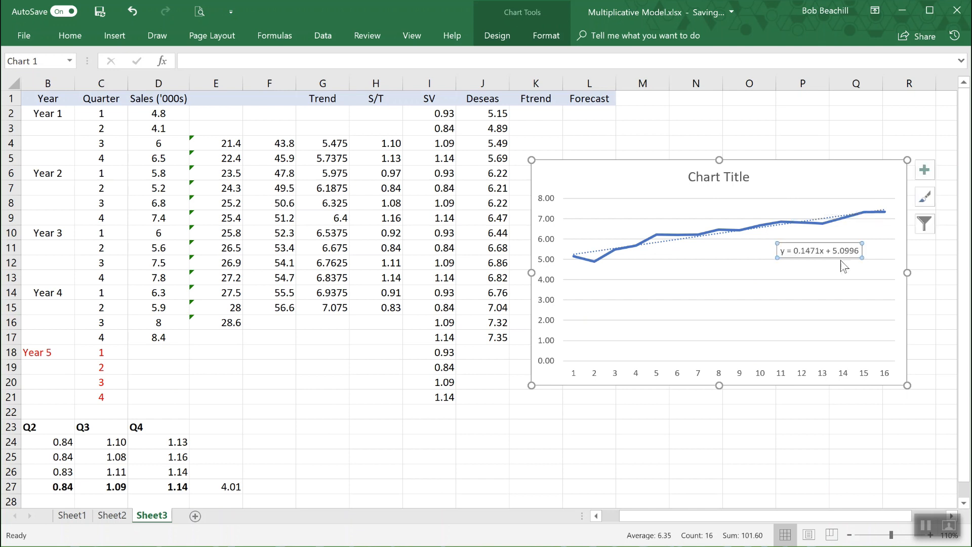
left_click(69, 36)
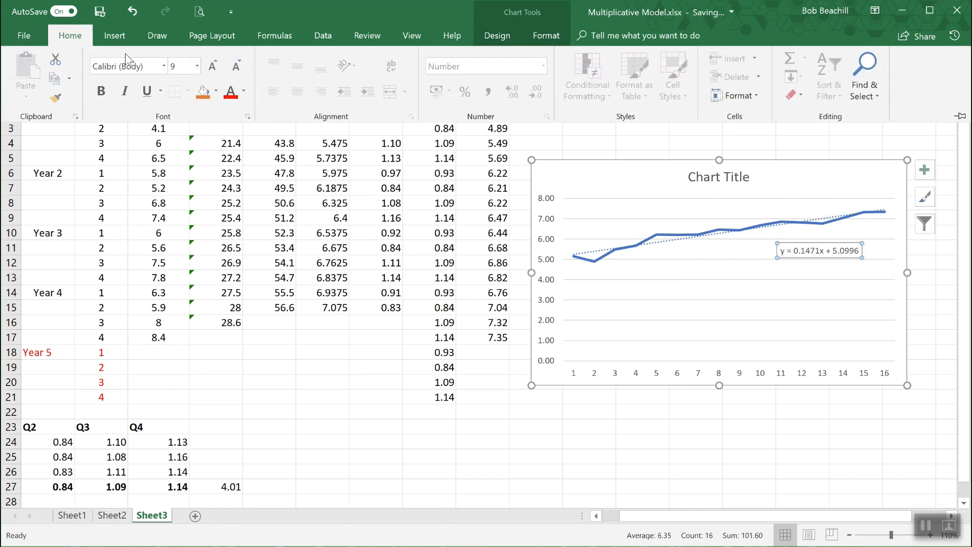
left_click(217, 65)
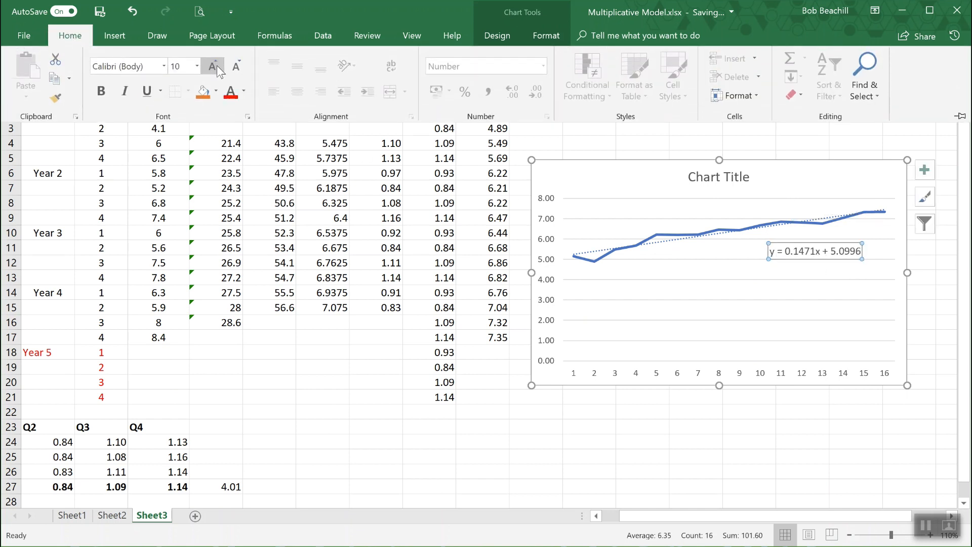
left_click(217, 65)
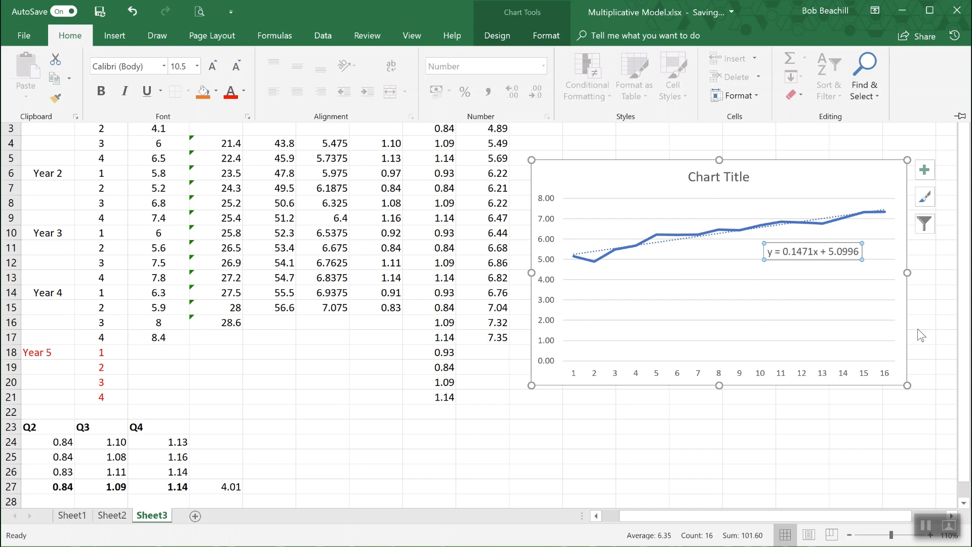
left_click(873, 325)
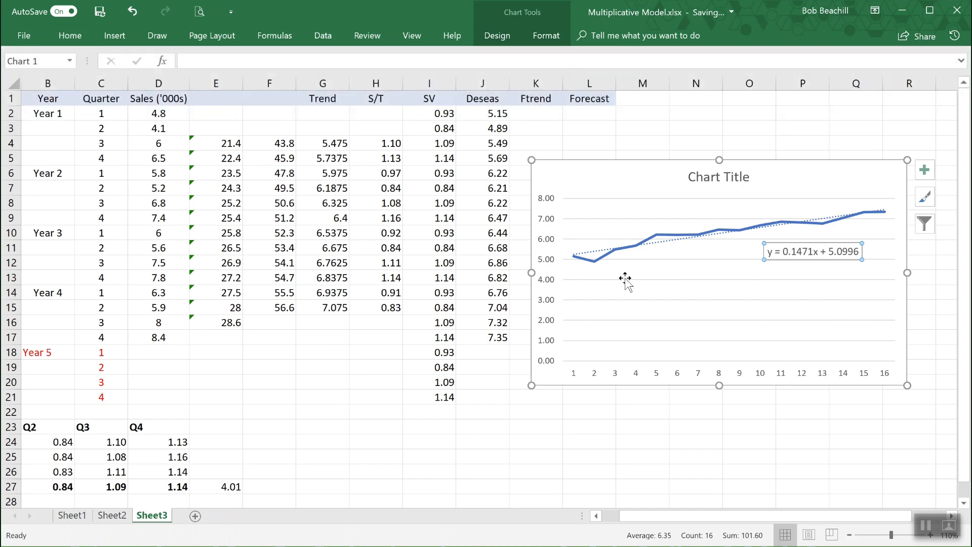
left_click(796, 279)
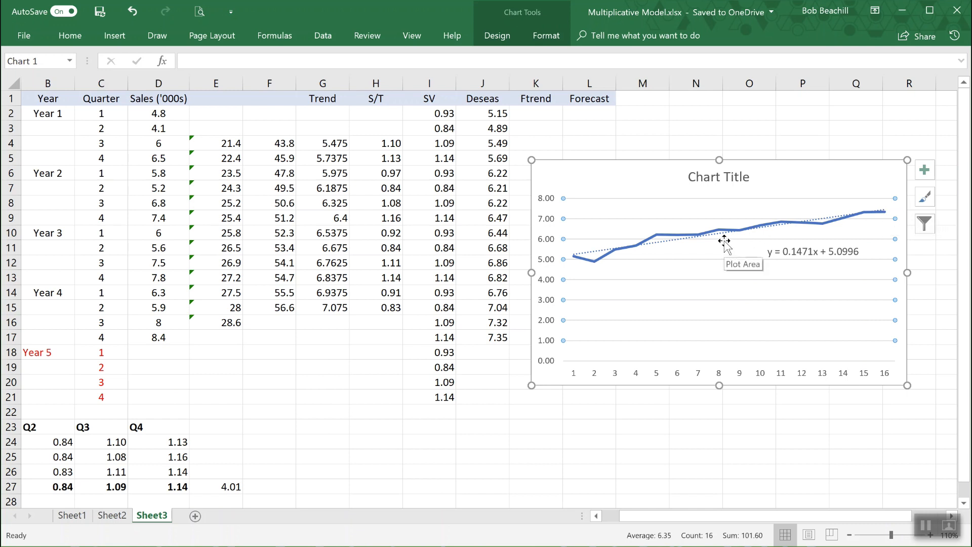
Move the chart clear of the Ftrend and Forecast columns and deselect it
left_click(644, 166)
left_click_drag(644, 167, 733, 195)
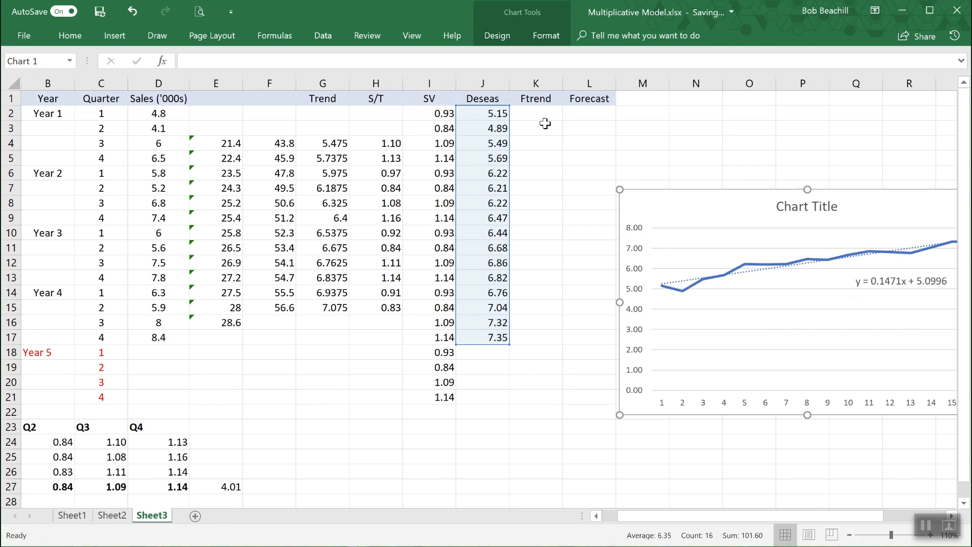
scroll(539, 314, "down", 1)
scroll(547, 216, "down", 2)
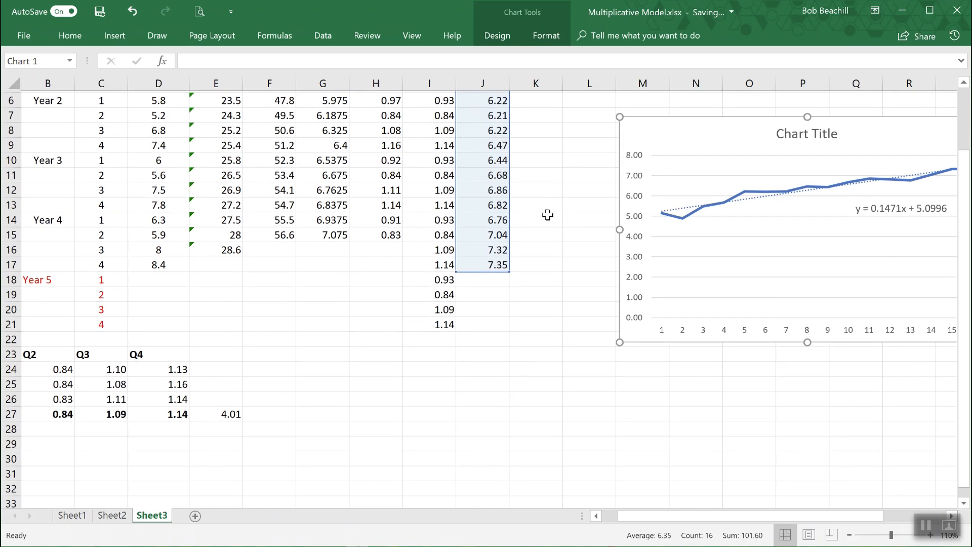
scroll(548, 217, "up", 3)
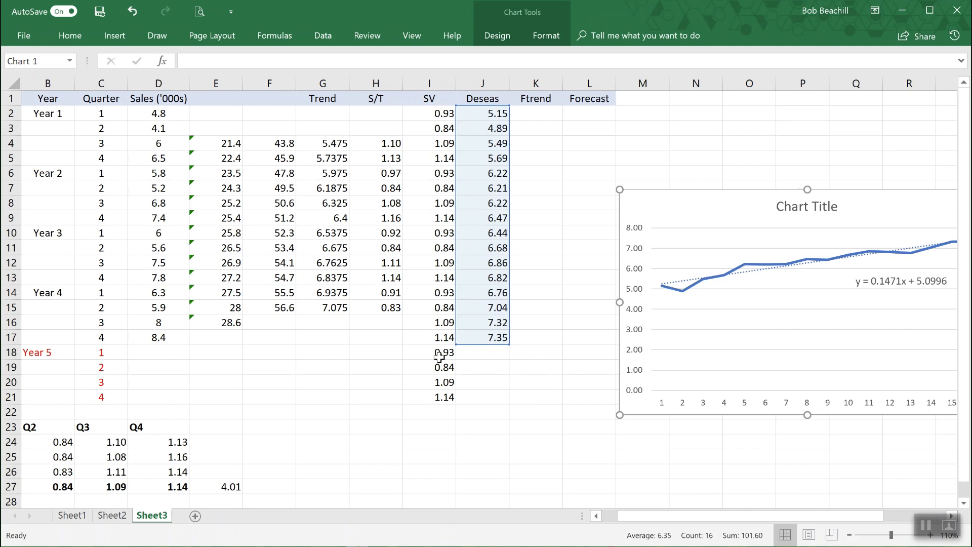
left_click(698, 117)
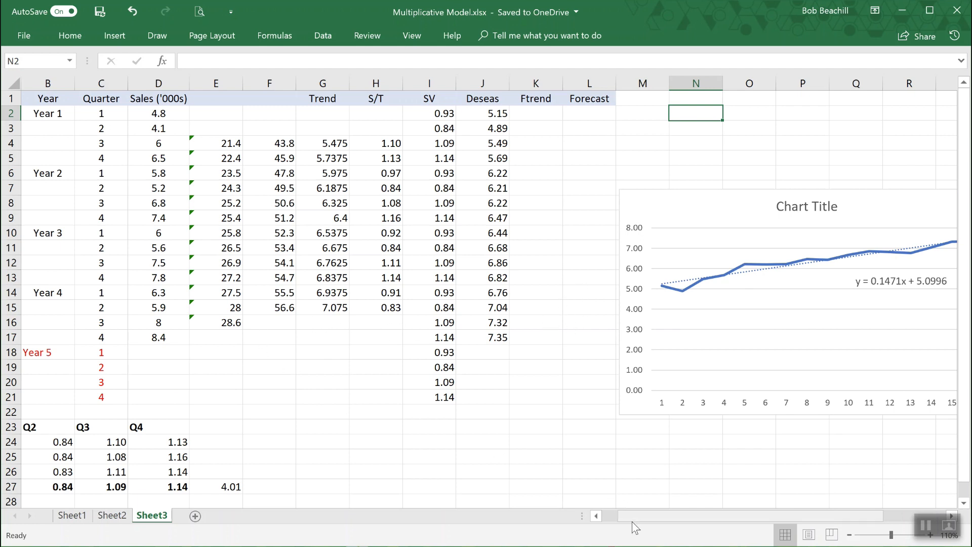
Calculate the first forecast trend value in K2 from the trendline equation with =0.1471*A2+5.0996
left_click_drag(633, 523, 626, 523)
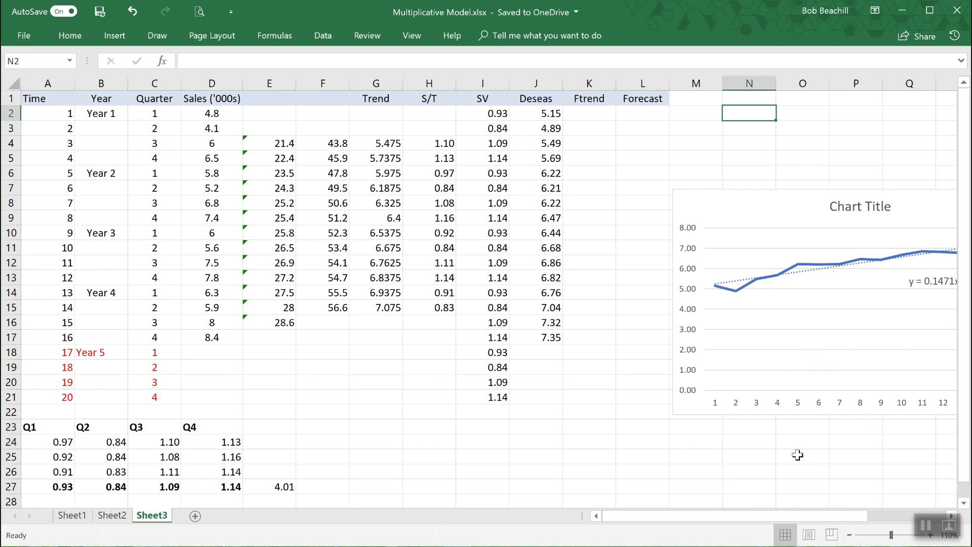
left_click_drag(840, 515, 857, 511)
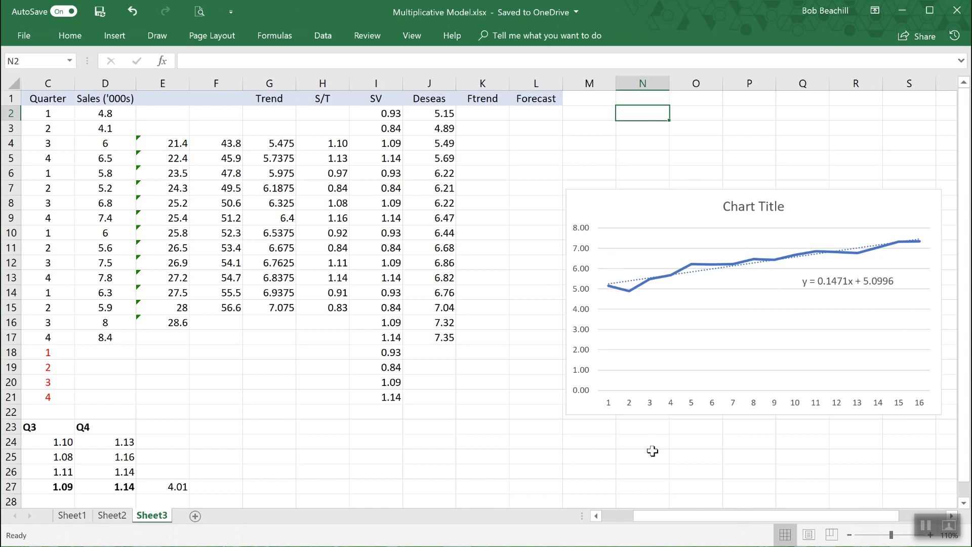
left_click(613, 512)
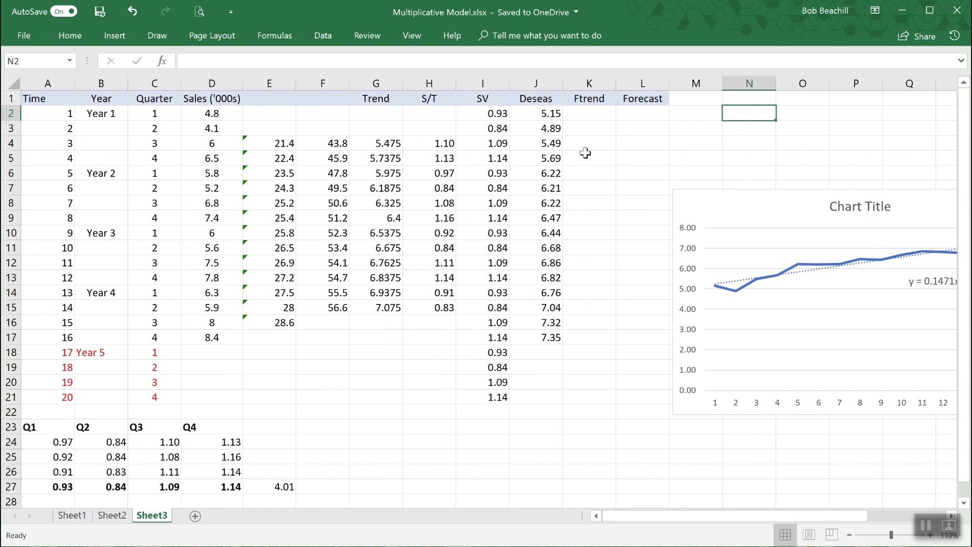
left_click(584, 116)
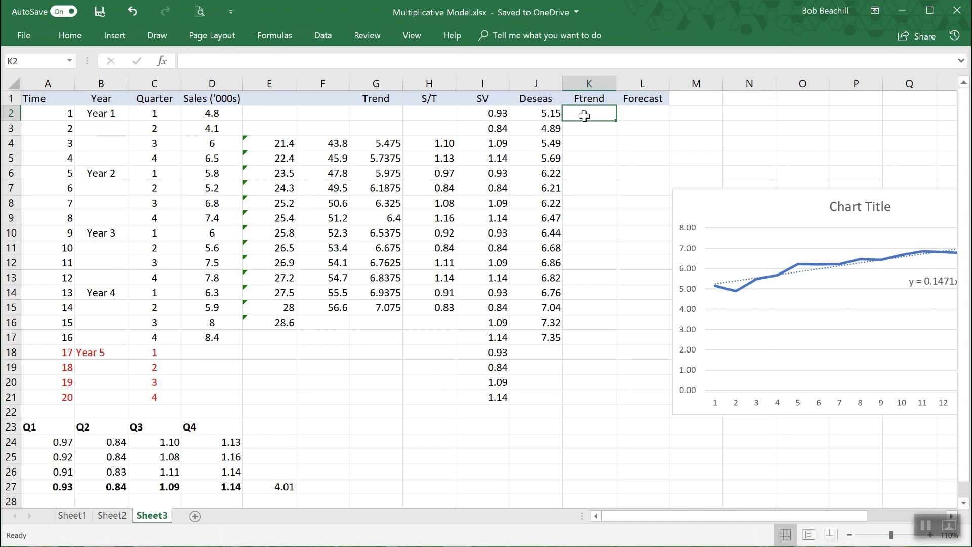
type("=")
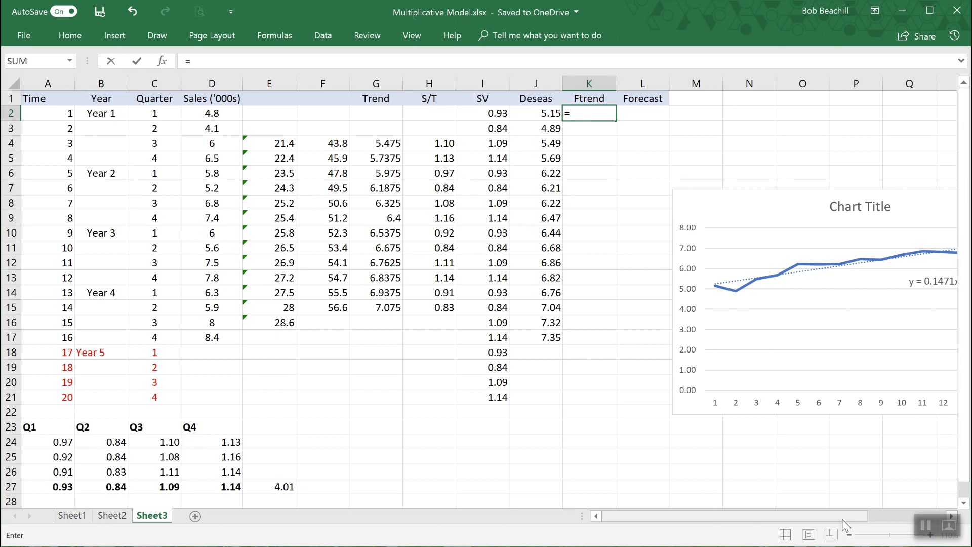
left_click_drag(855, 518, 868, 519)
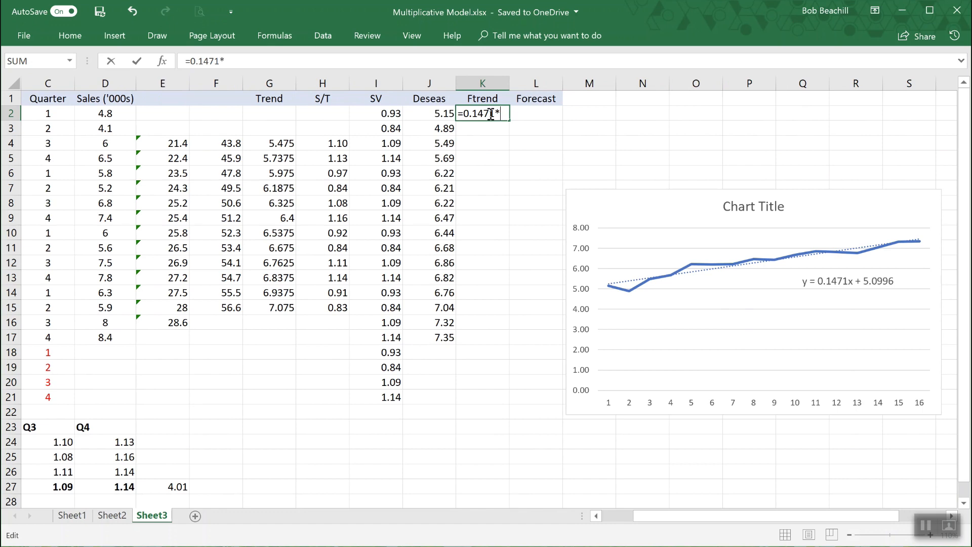
left_click(620, 516)
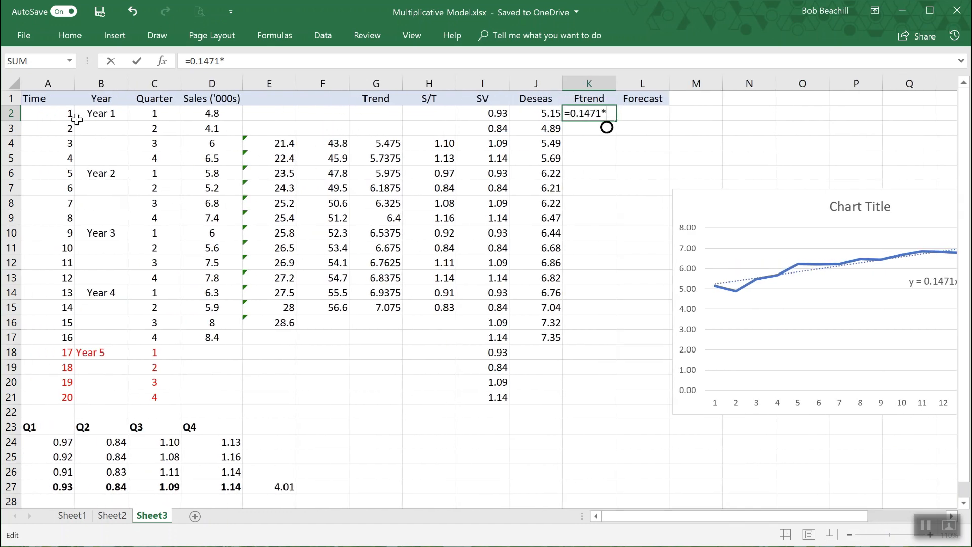
left_click(60, 117)
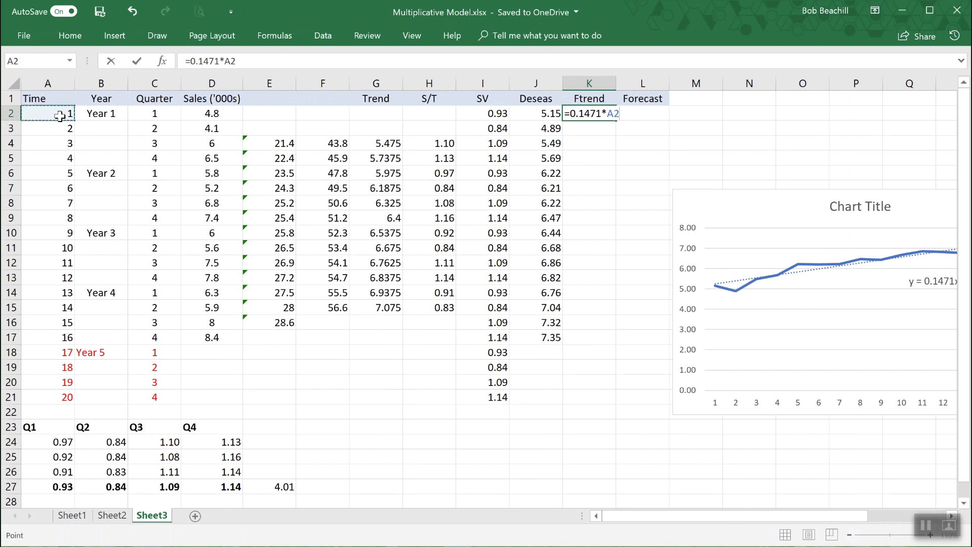
type("+")
left_click_drag(789, 512, 819, 512)
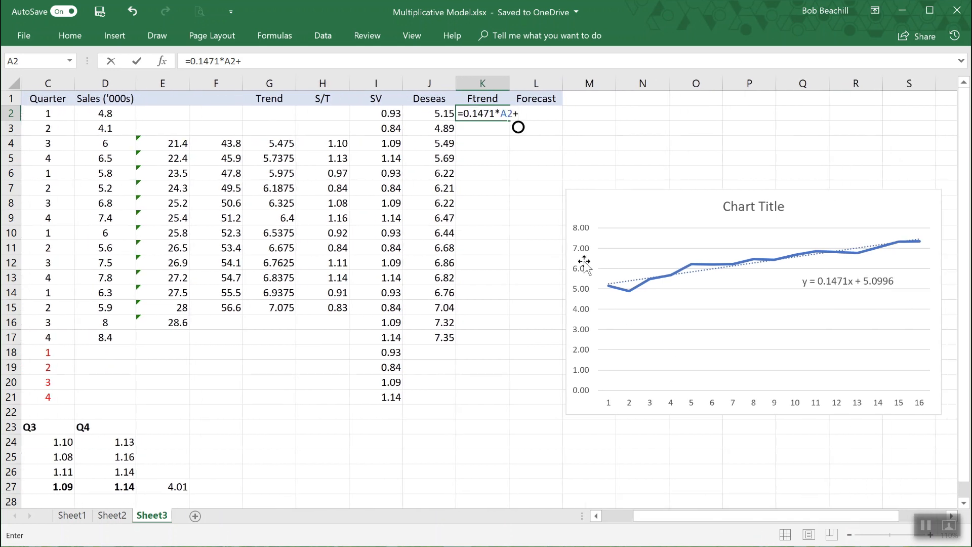
type("5.0996")
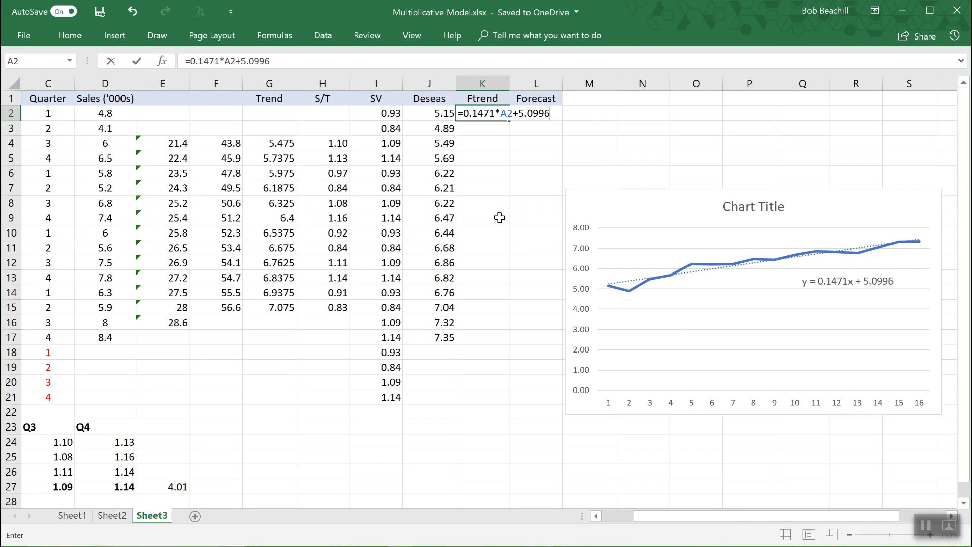
key("Return")
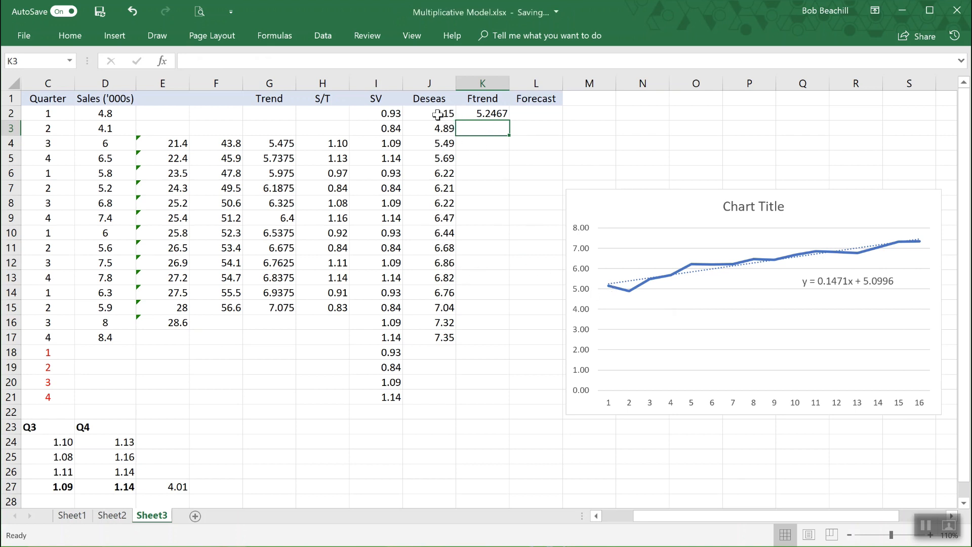
Format the forecast trend value in K2 to two decimal places
left_click(490, 113)
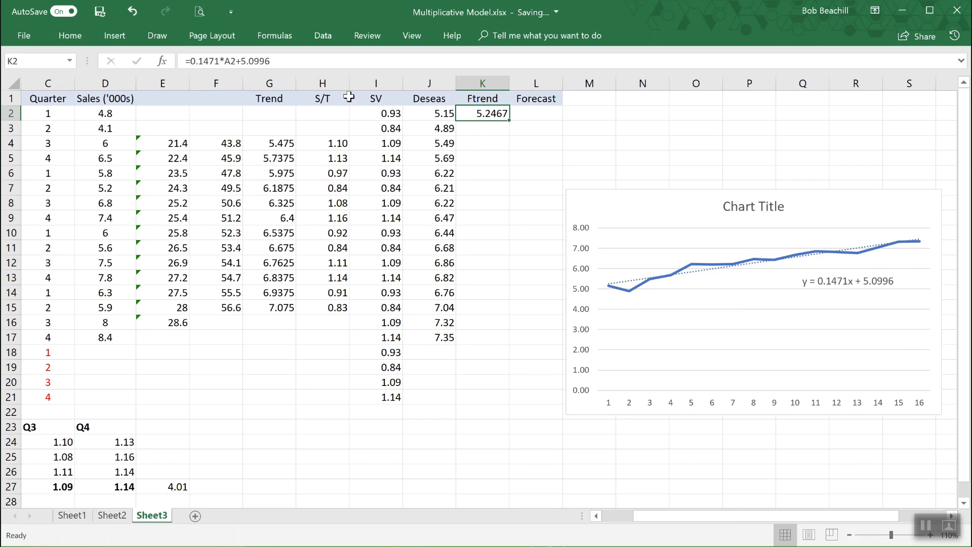
left_click(76, 35)
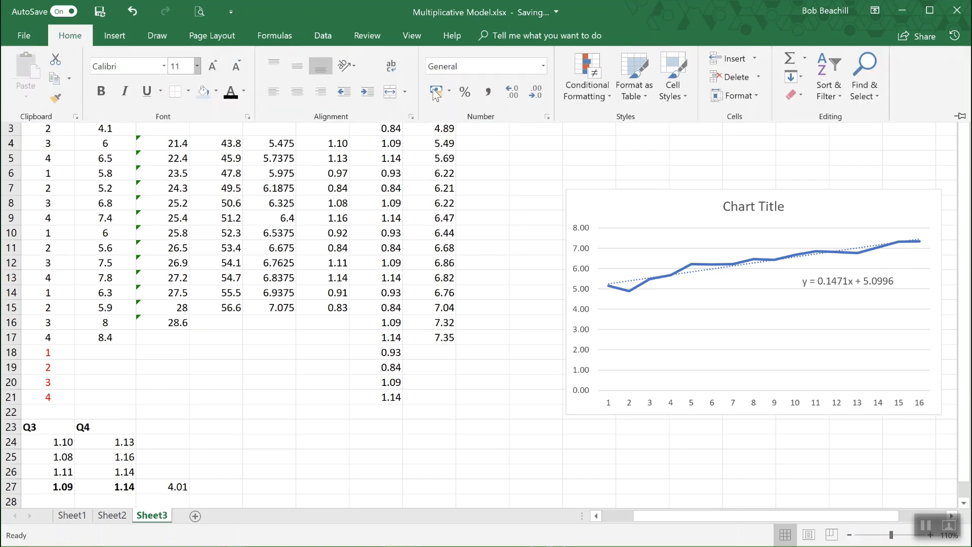
left_click(537, 93)
left_click(537, 93)
left_click(530, 201)
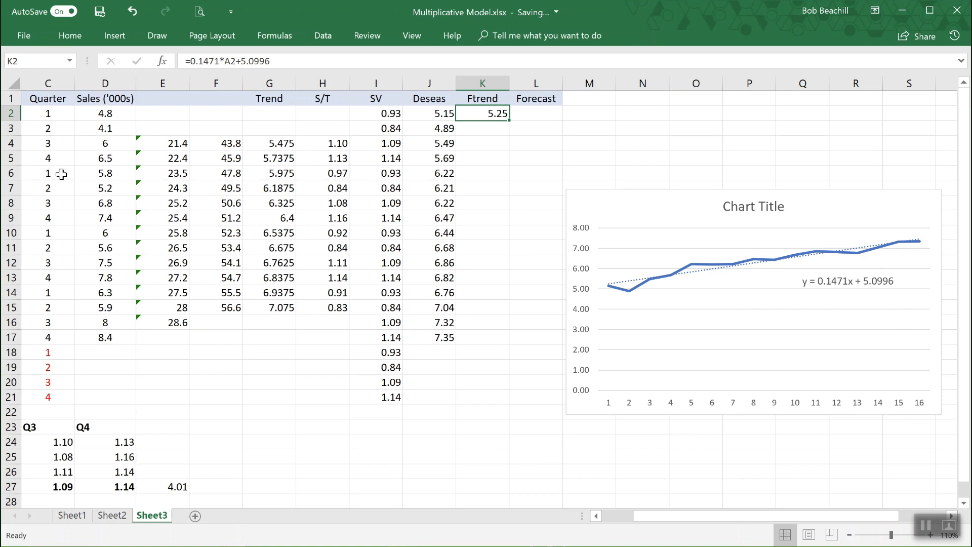
Fill the forecast trend formula from K2 down through K21 to cover all 20 time periods
left_click_drag(510, 123, 499, 339)
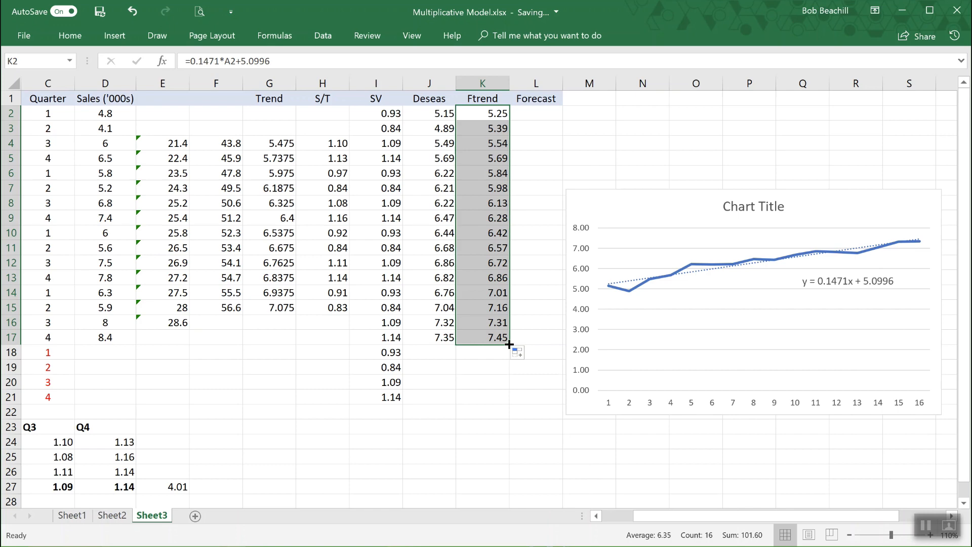
left_click(619, 516)
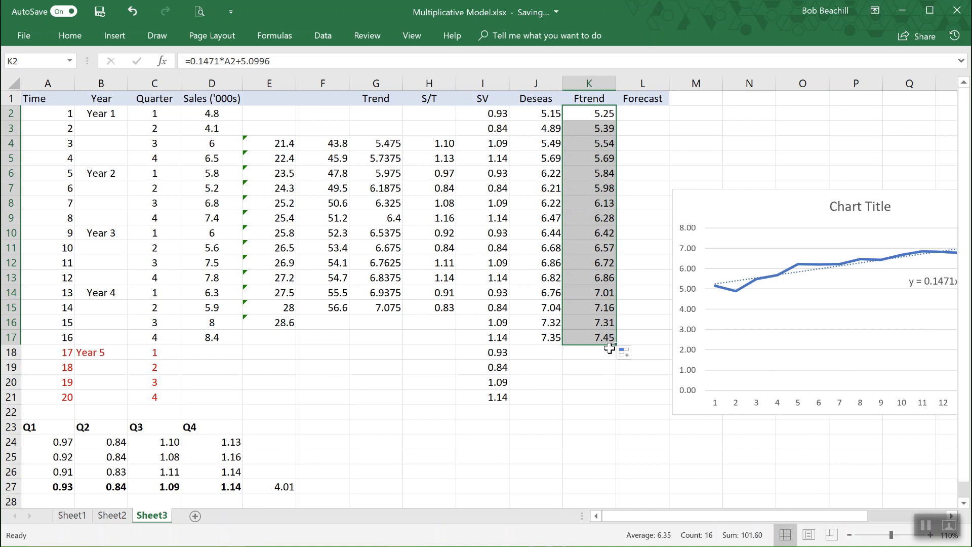
left_click_drag(615, 344, 614, 402)
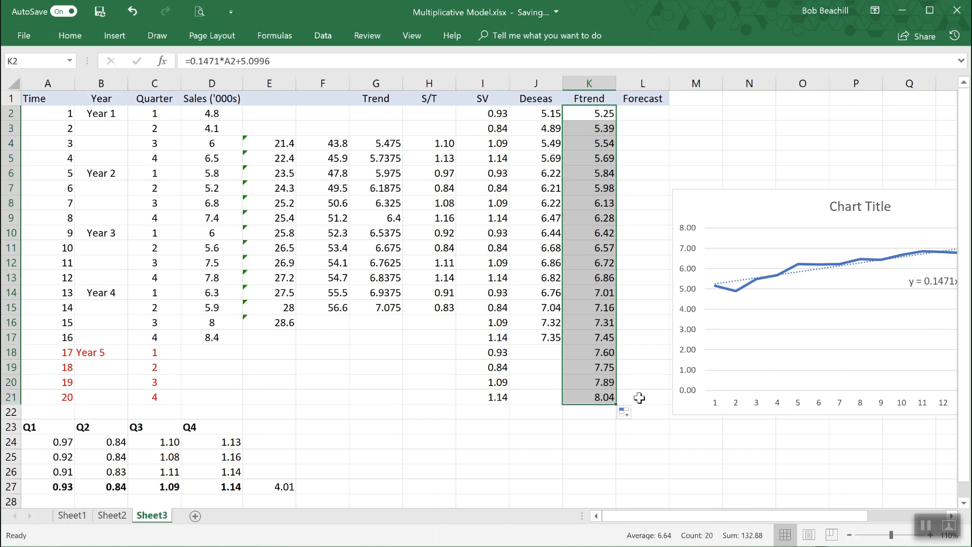
Colour the Year 5 forecast trend values in K18:K21 red and deselect them
left_click_drag(578, 350, 580, 397)
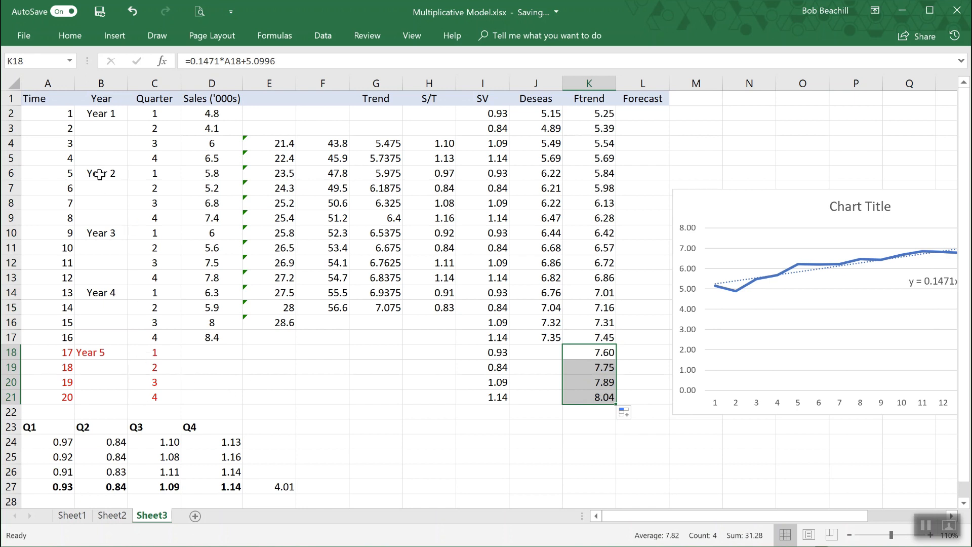
left_click(70, 39)
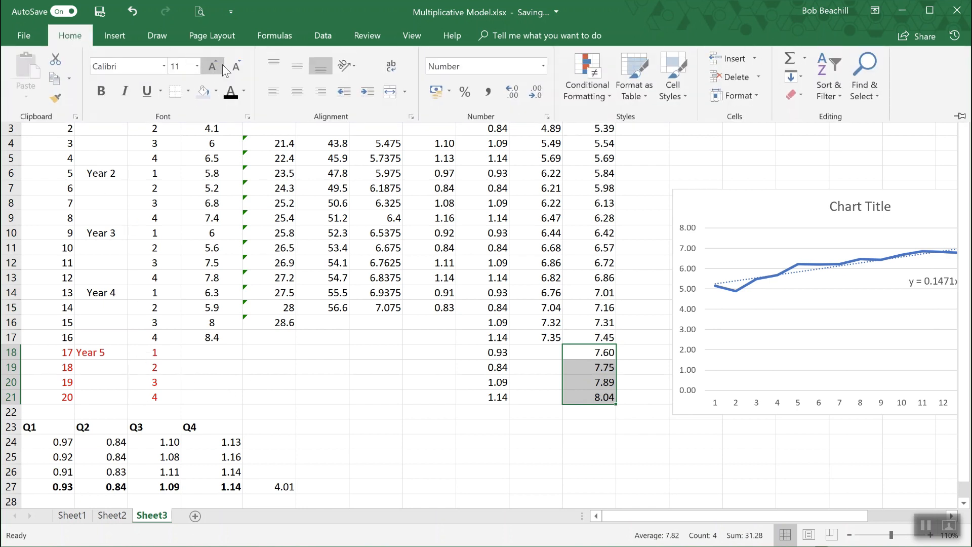
left_click(244, 93)
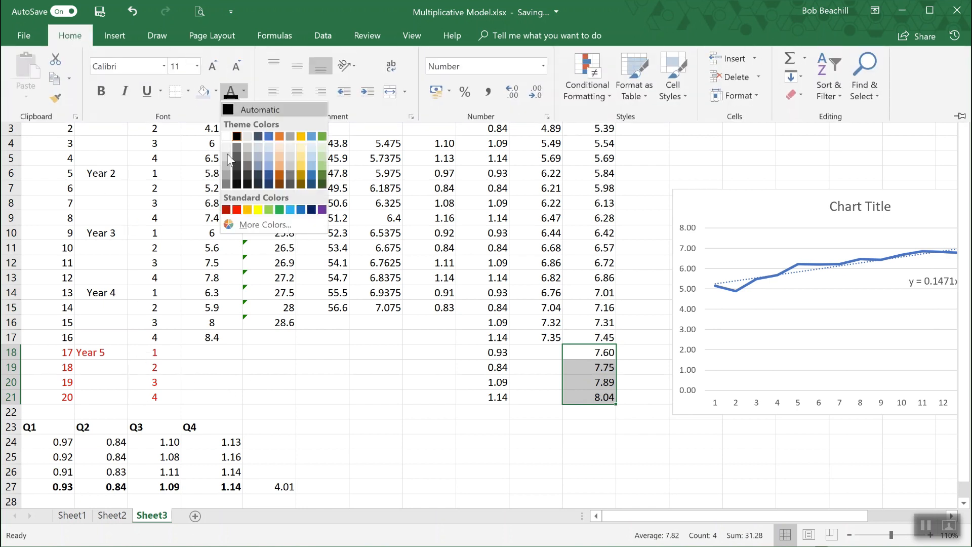
left_click(236, 209)
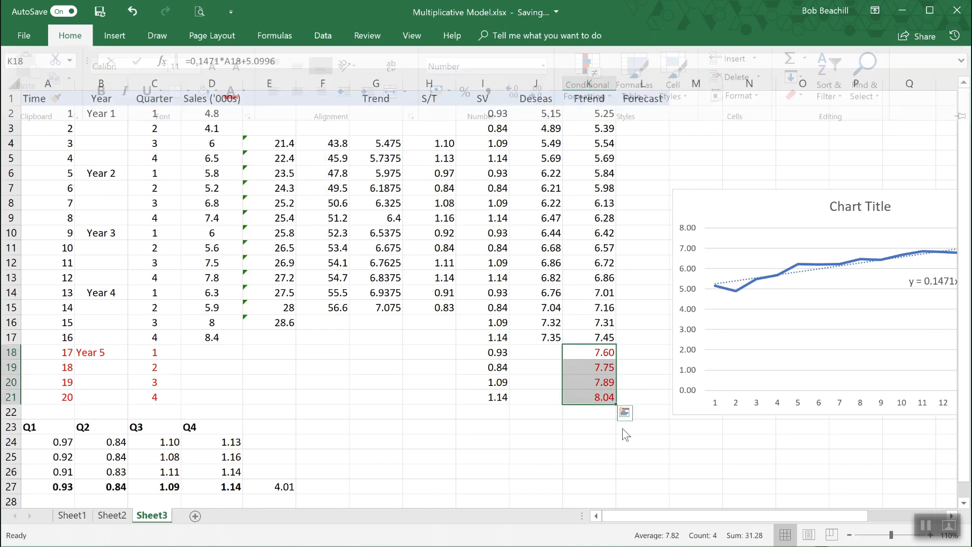
left_click(684, 452)
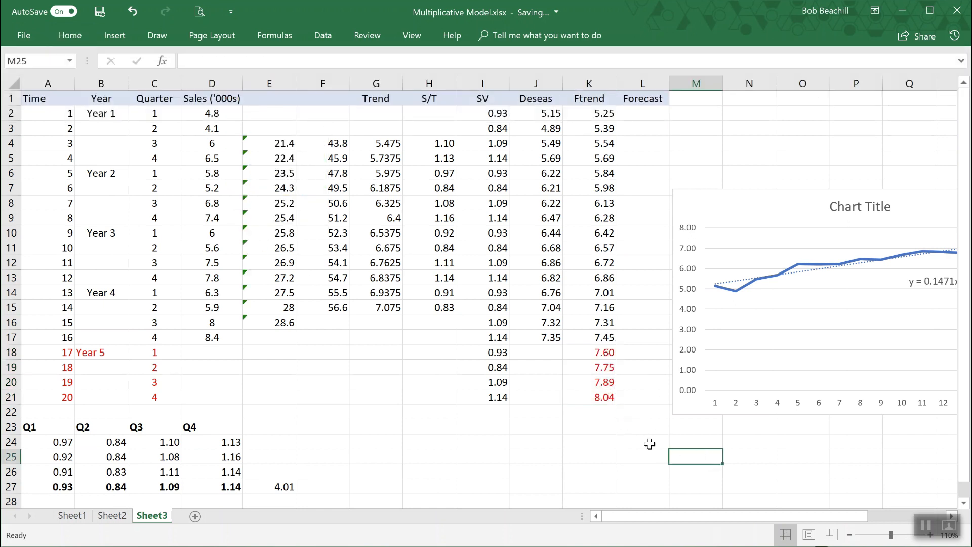
Move the deseasonalised sales chart a little further away from the Forecast column and deselect it
mouse_move(843, 515)
left_mouse_down()
mouse_move(873, 515)
mouse_move(831, 509)
left_mouse_up()
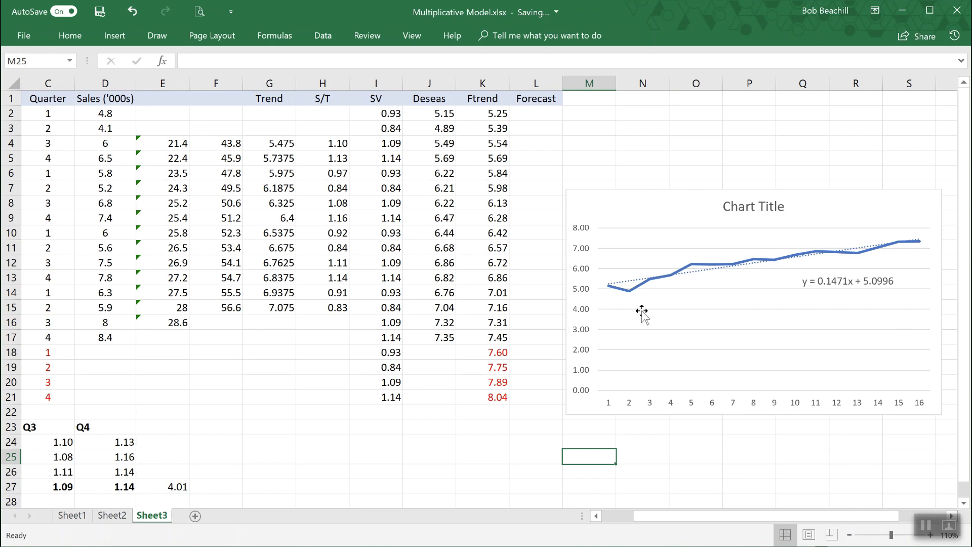
left_click_drag(694, 196, 721, 195)
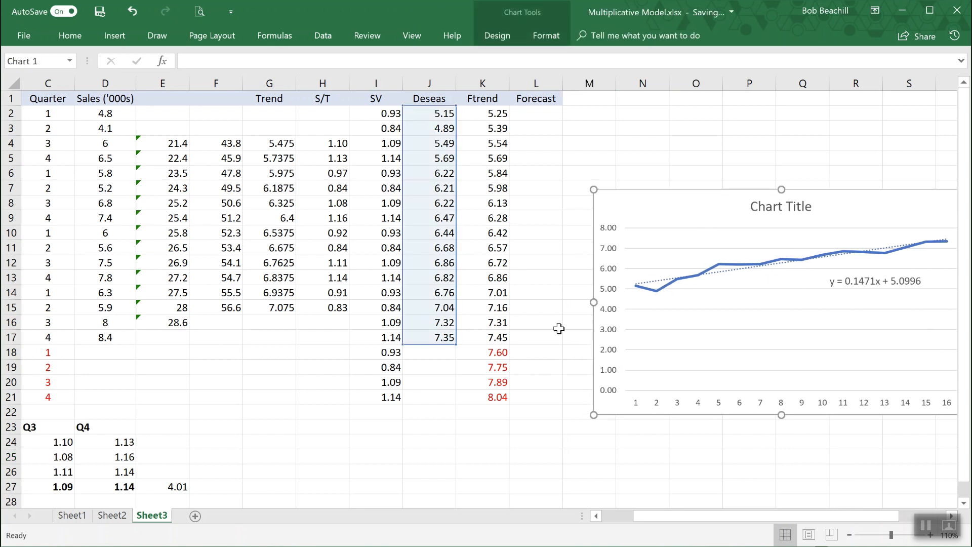
left_click(535, 352)
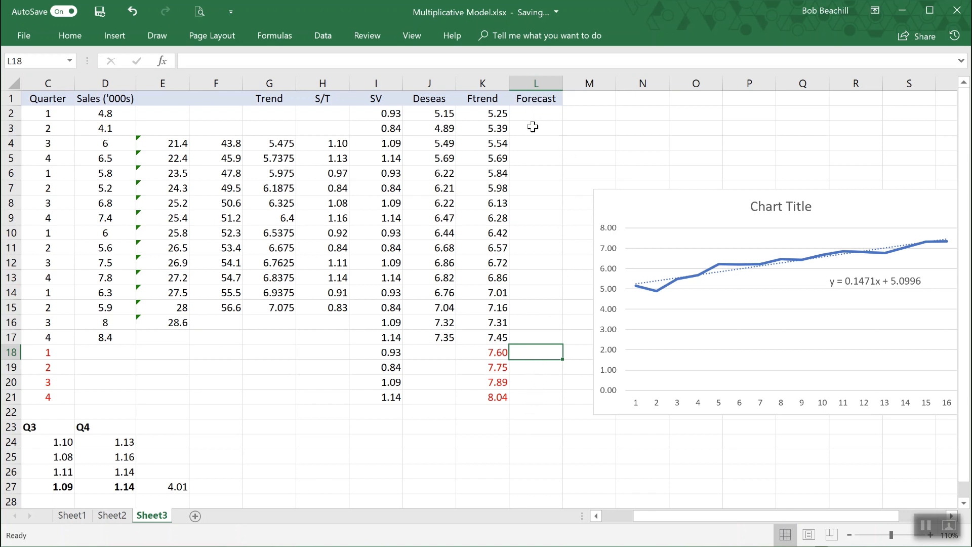
Calculate the first forecast in L2 by multiplying the forecast trend by the seasonal variation with =K2*I2
scroll(528, 337, "down", 1)
scroll(543, 213, "down", 2)
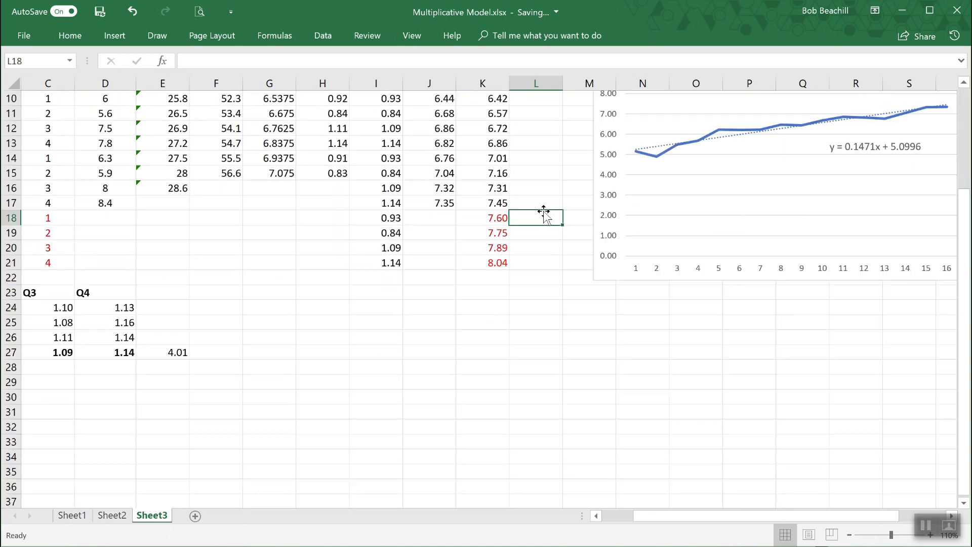
scroll(543, 212, "up", 2)
scroll(543, 211, "up", 1)
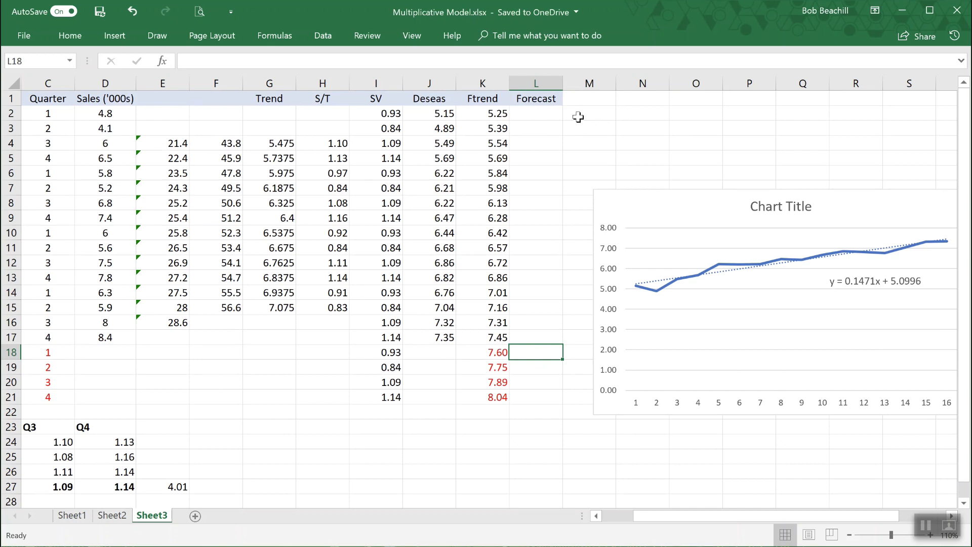
left_click(532, 113)
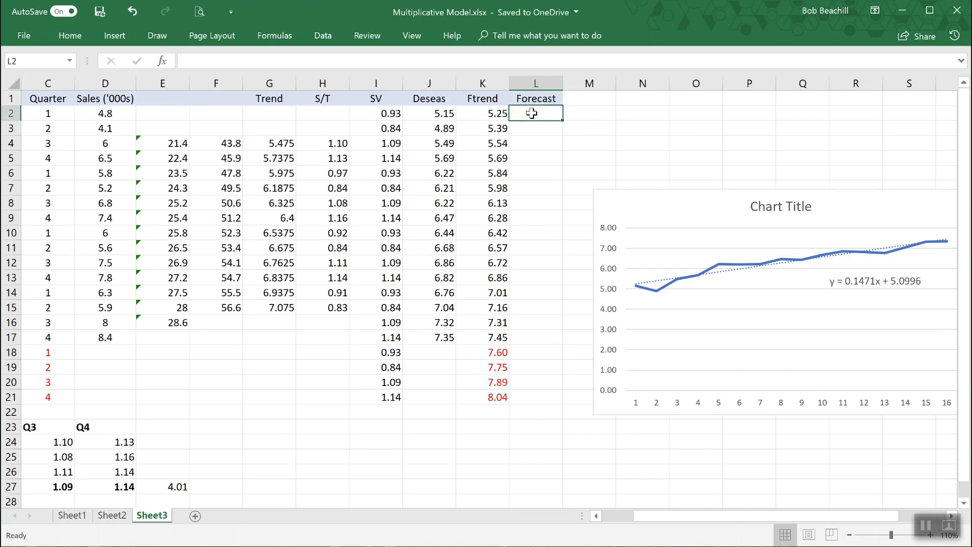
type("=")
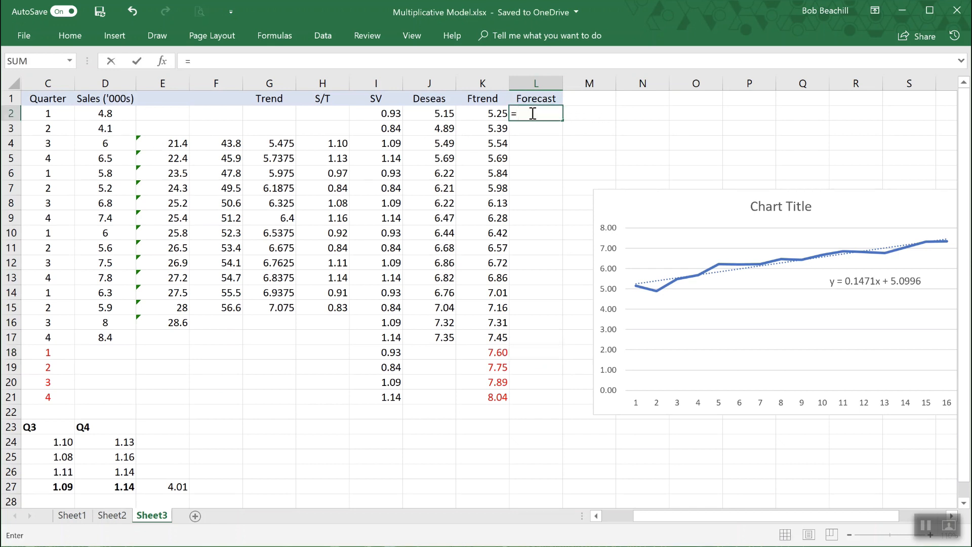
left_click(486, 113)
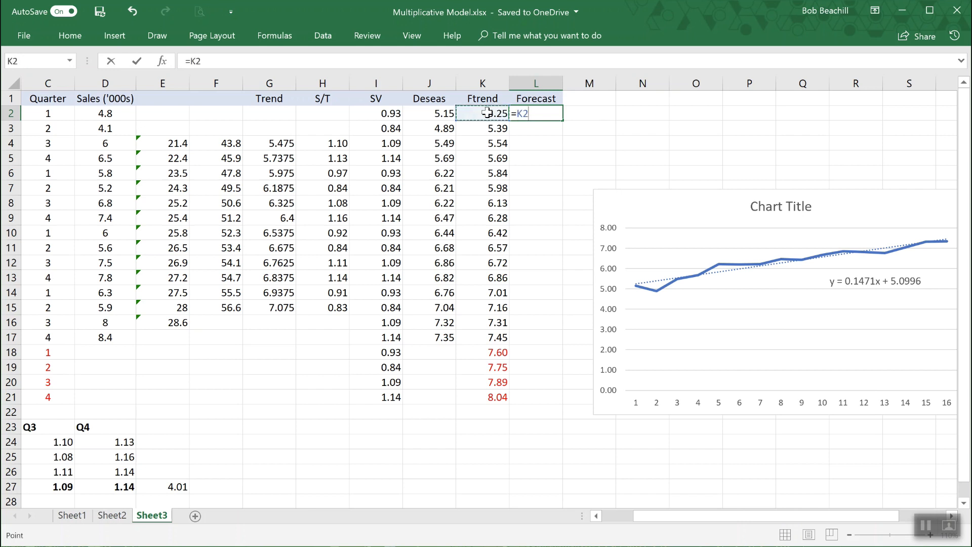
left_click(382, 112)
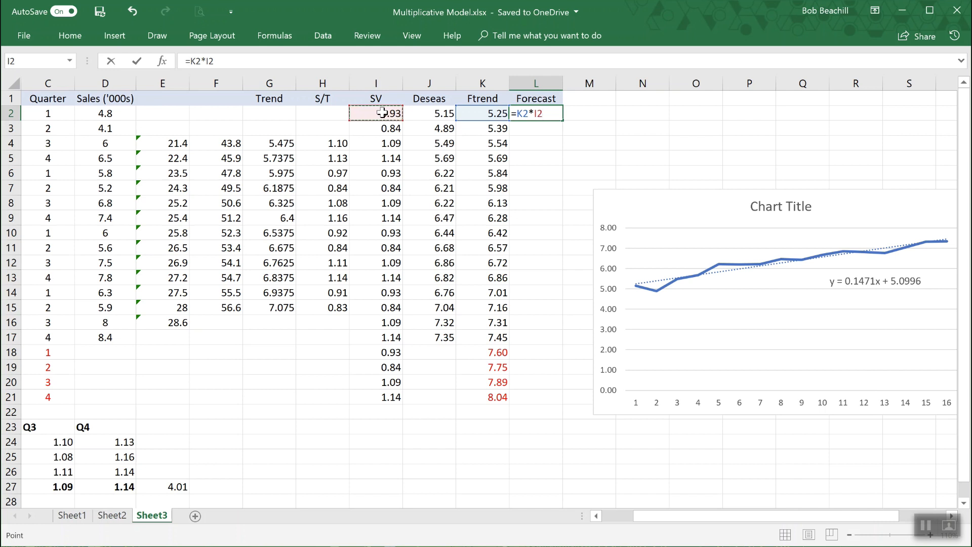
key("Return")
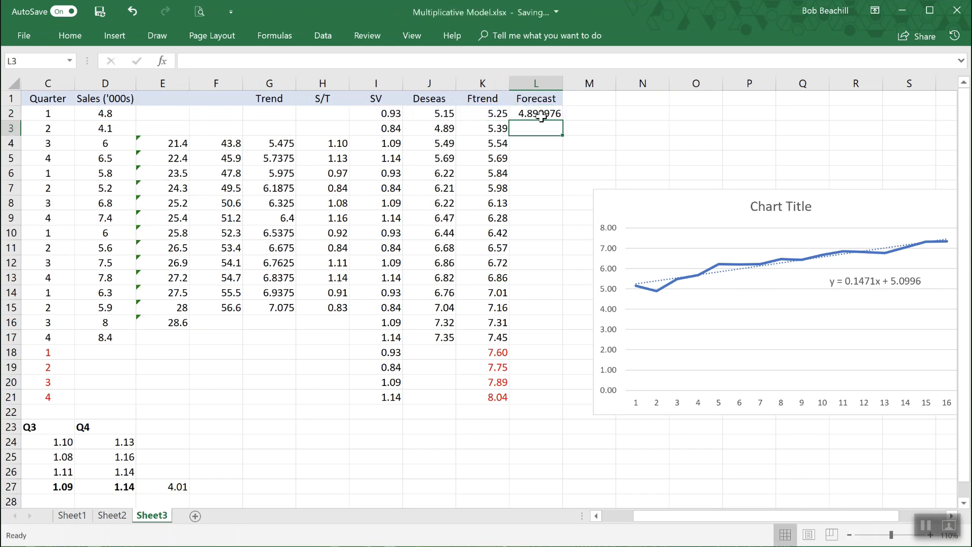
Format the forecast in L2 to two decimal places and fill its formula down through L21
left_click(541, 117)
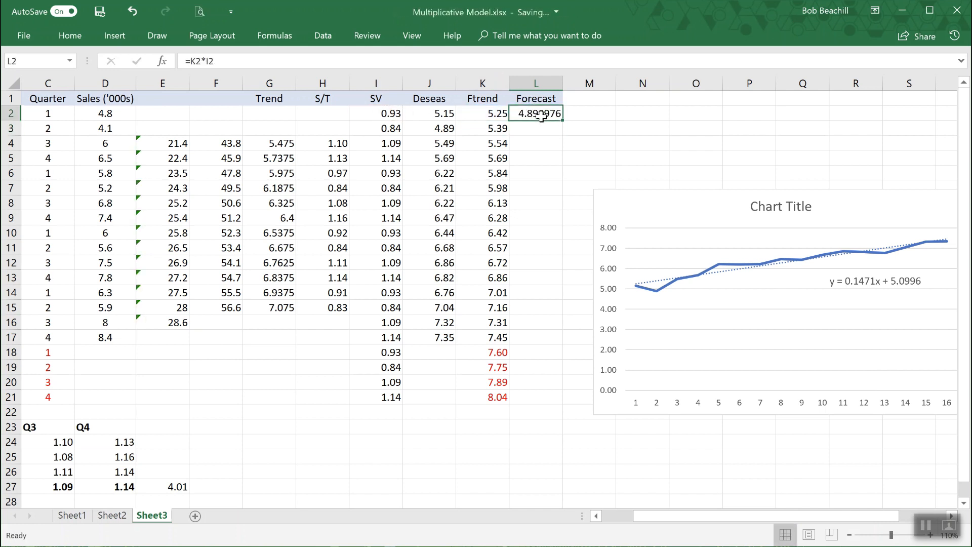
left_click(71, 35)
left_click(538, 93)
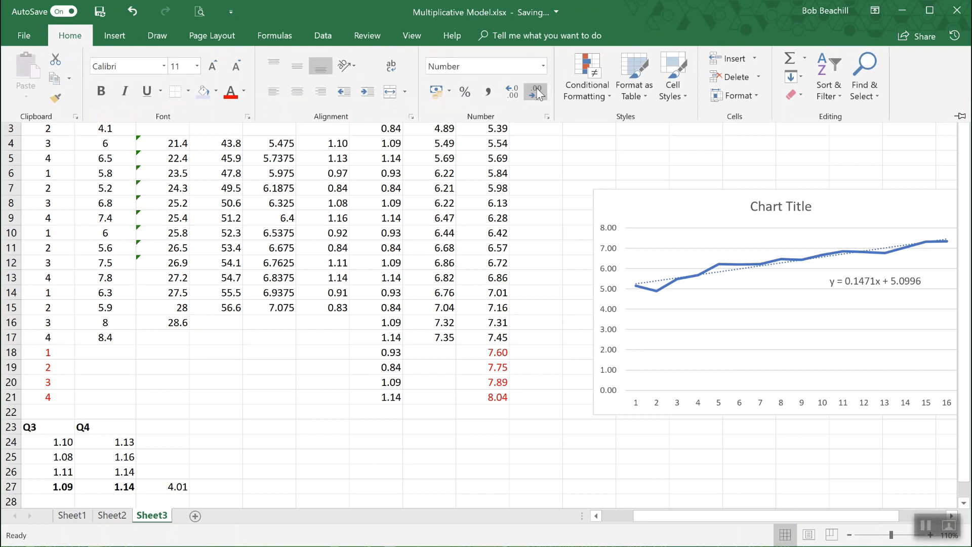
left_click(548, 212)
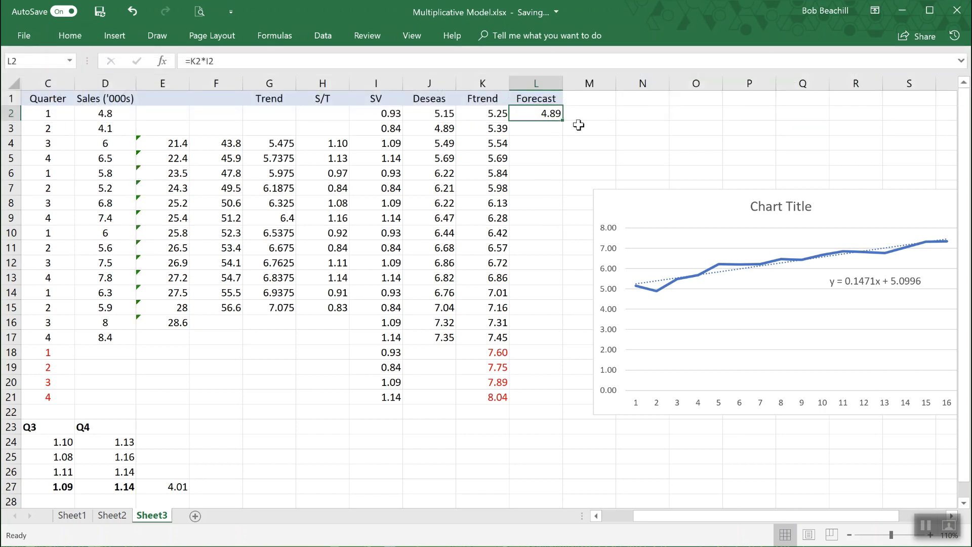
left_click_drag(562, 120, 556, 403)
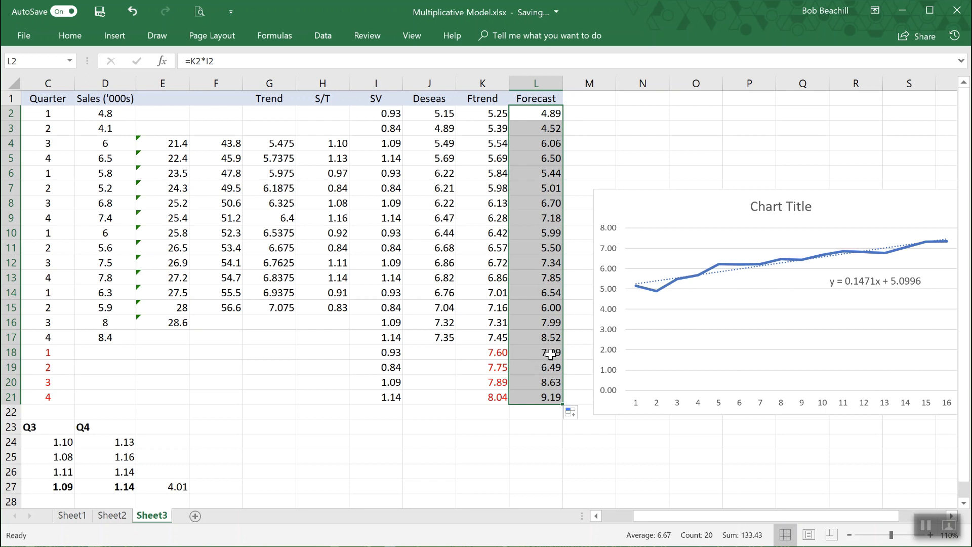
Colour the Year 5 forecast values in L18:L21 red and deselect them
left_click(530, 353)
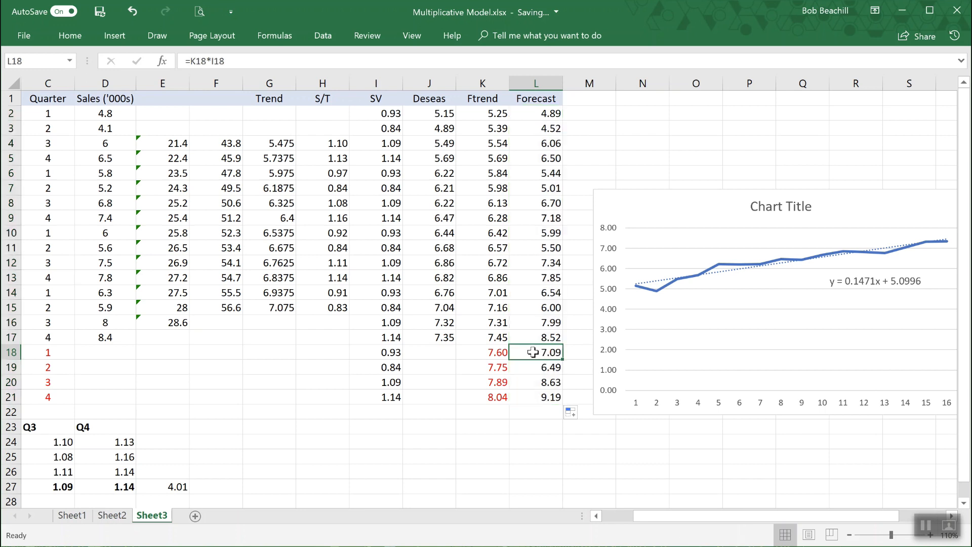
left_click_drag(533, 360, 534, 397)
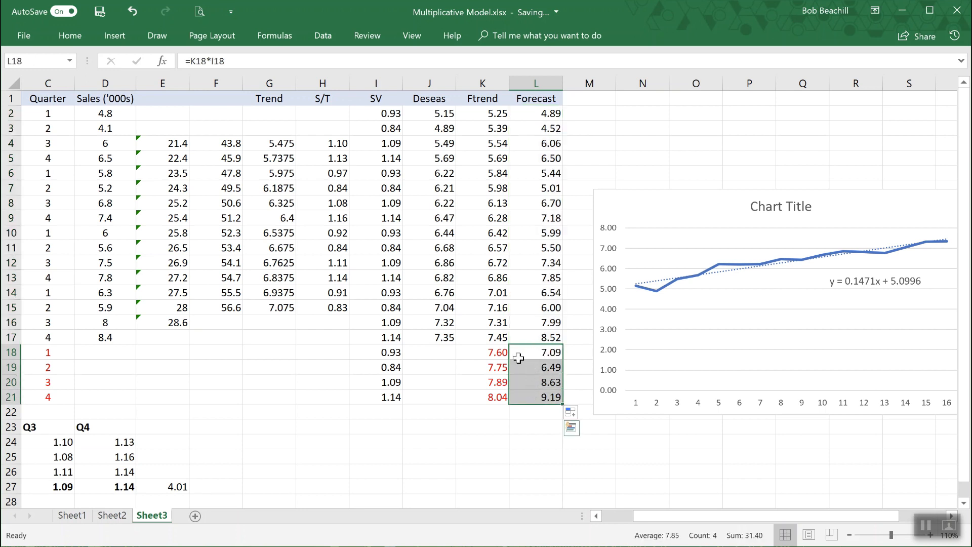
left_click(67, 38)
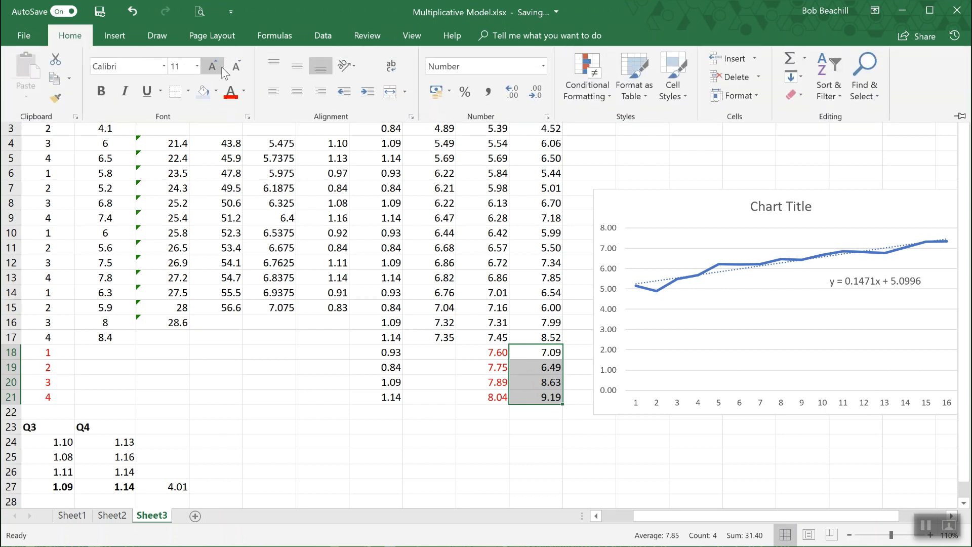
left_click(230, 93)
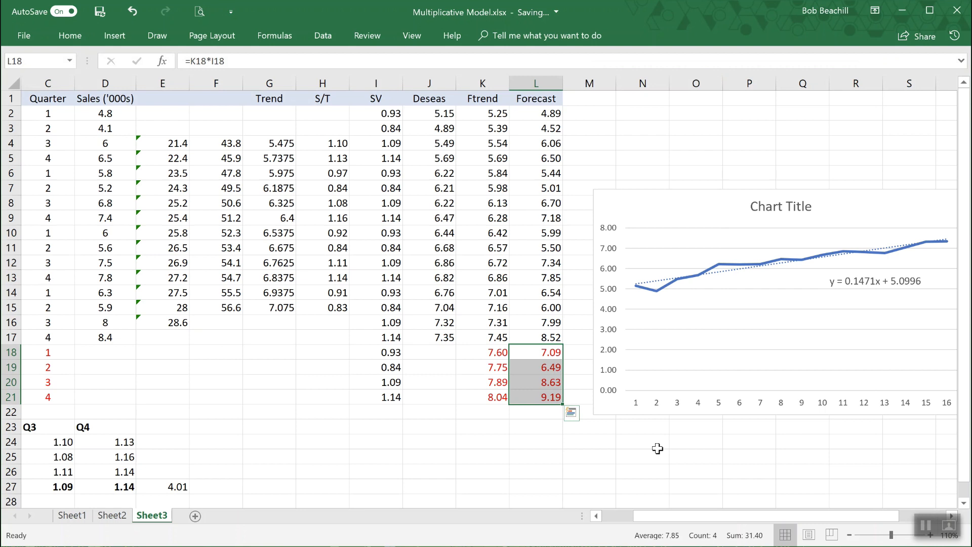
left_click(569, 446)
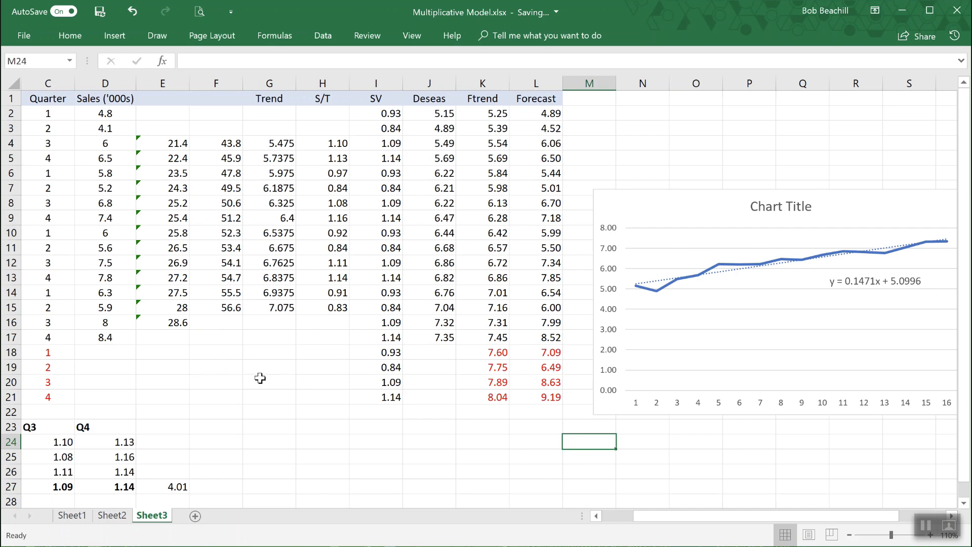
left_click(623, 517)
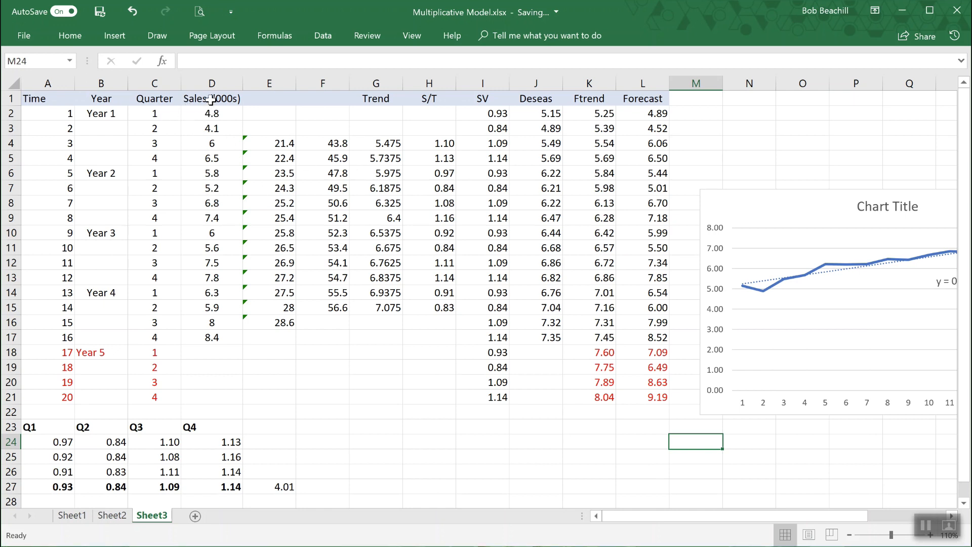
left_click_drag(211, 95, 203, 396)
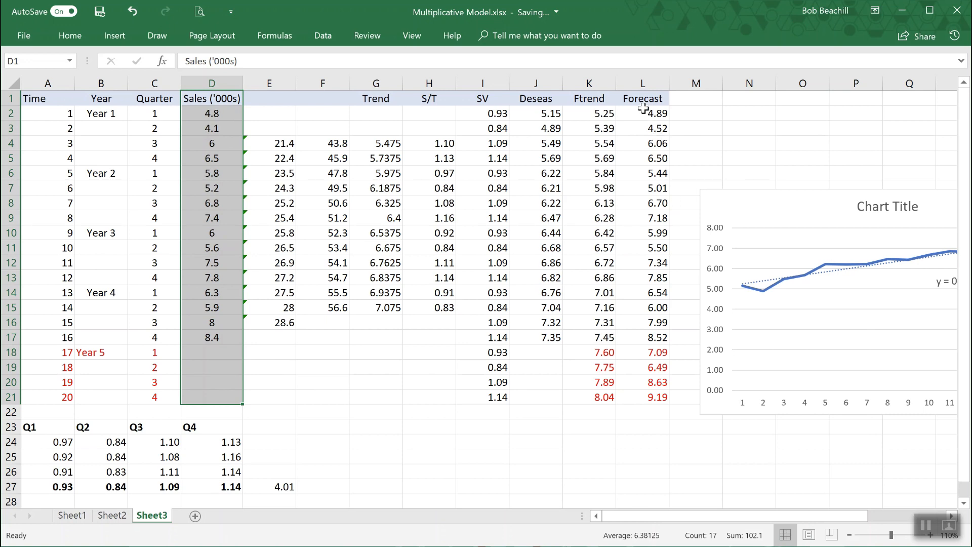
scroll(641, 118, "up", 1)
left_click_drag(640, 119, 641, 129)
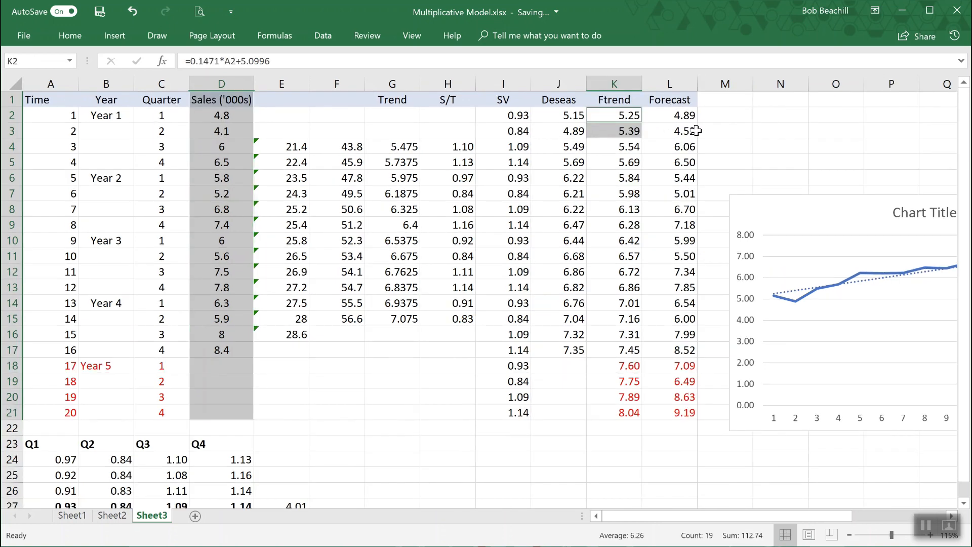
left_click(761, 148)
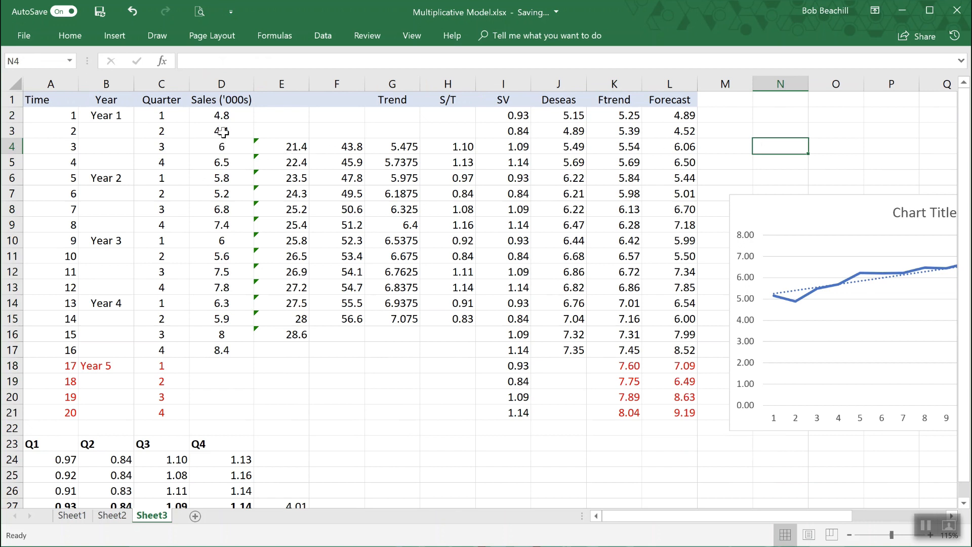
Insert a 2-D line chart of the Sales values D2:D21 and Forecast values L2:L21, and enlarge it slightly
left_click_drag(219, 115, 200, 410)
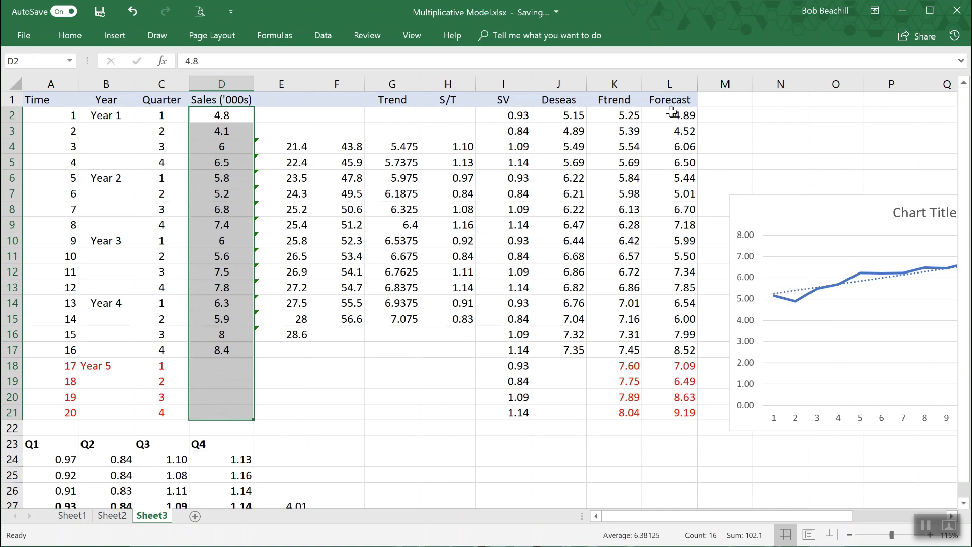
left_click_drag(672, 115, 660, 408)
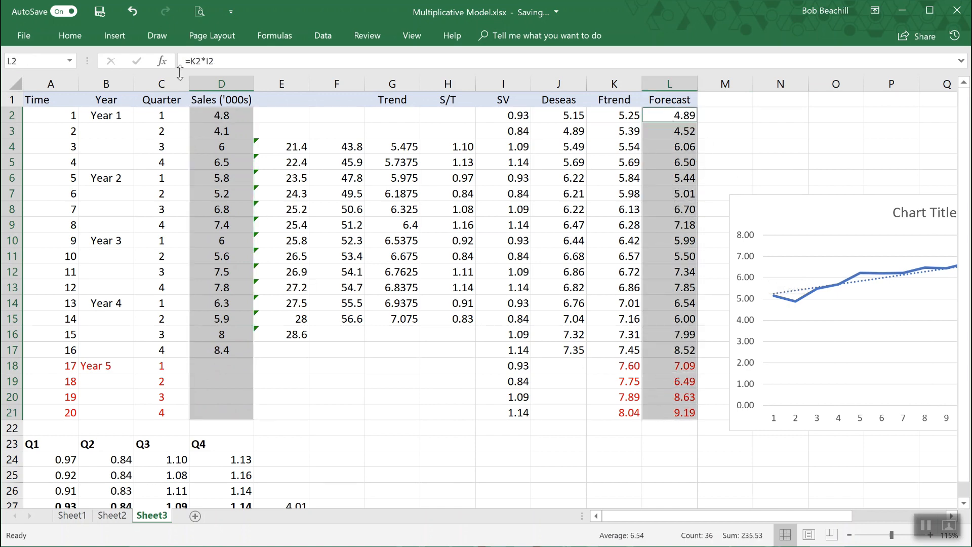
left_click(117, 34)
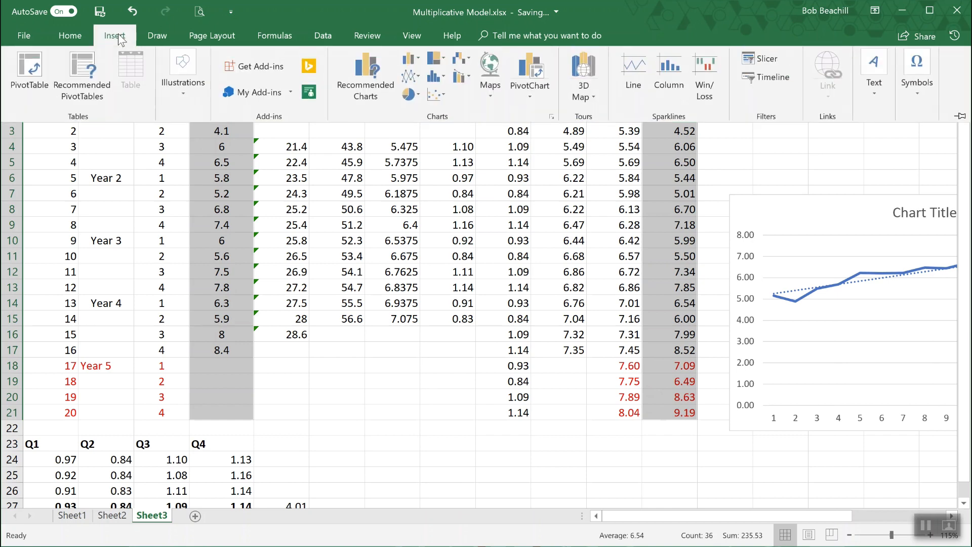
left_click(409, 78)
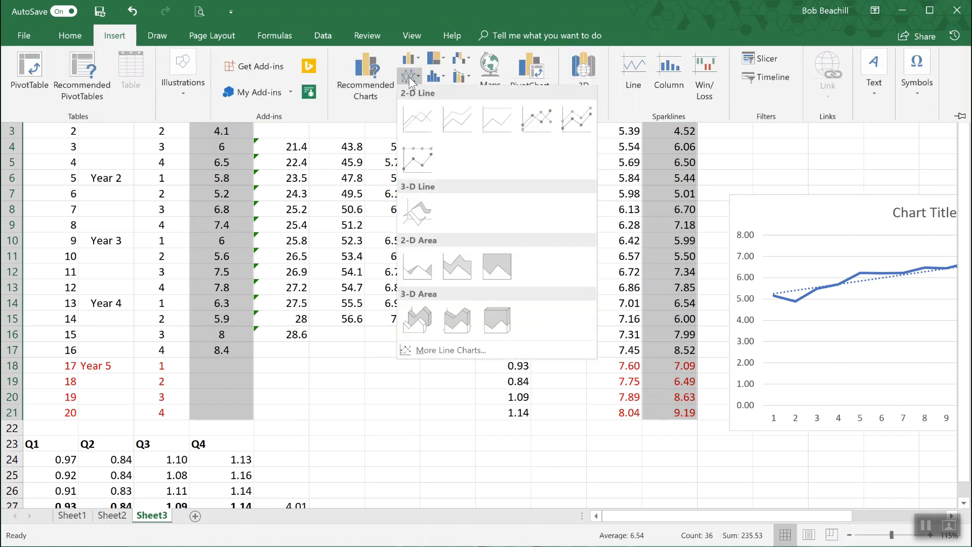
left_click(425, 111)
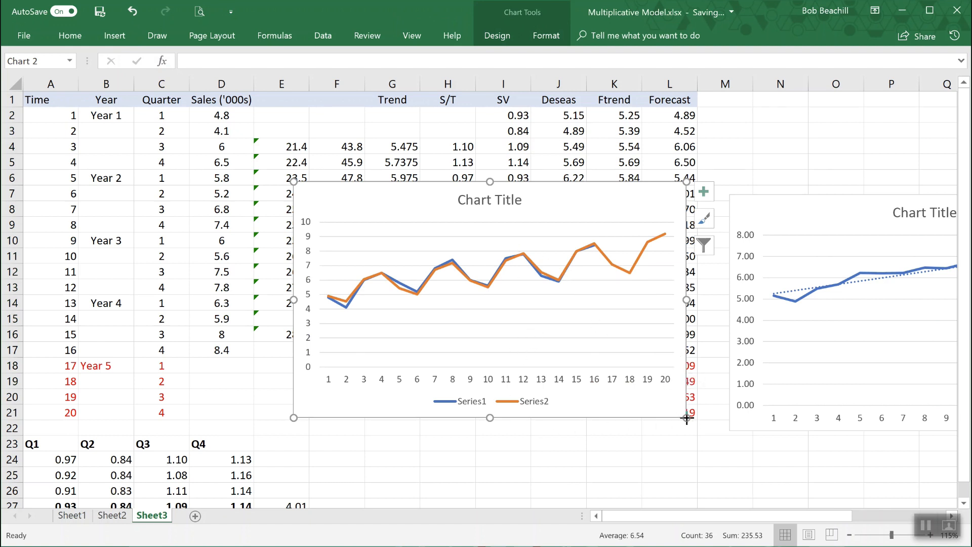
left_click_drag(687, 418, 705, 445)
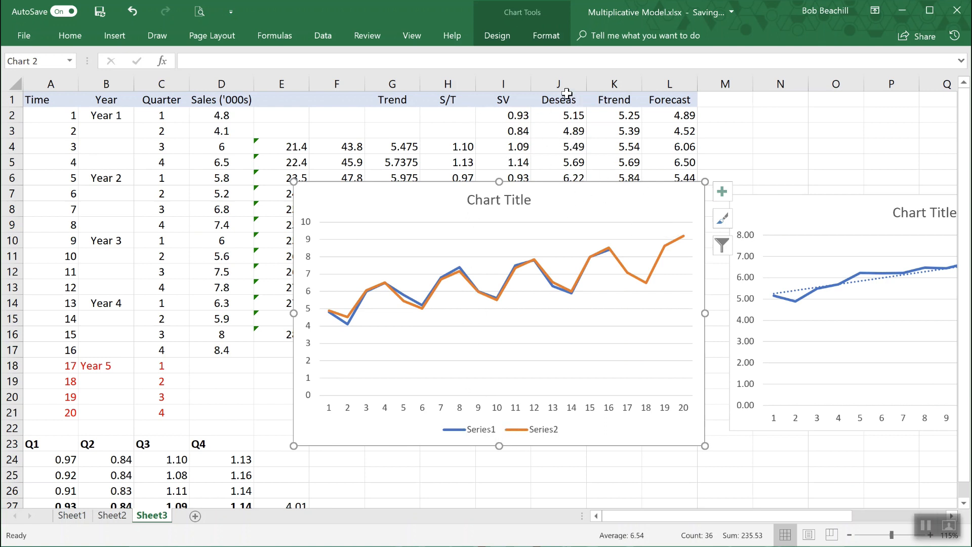
Set the new chart's horizontal axis labels to the years and quarters in B2:C21
left_click(498, 36)
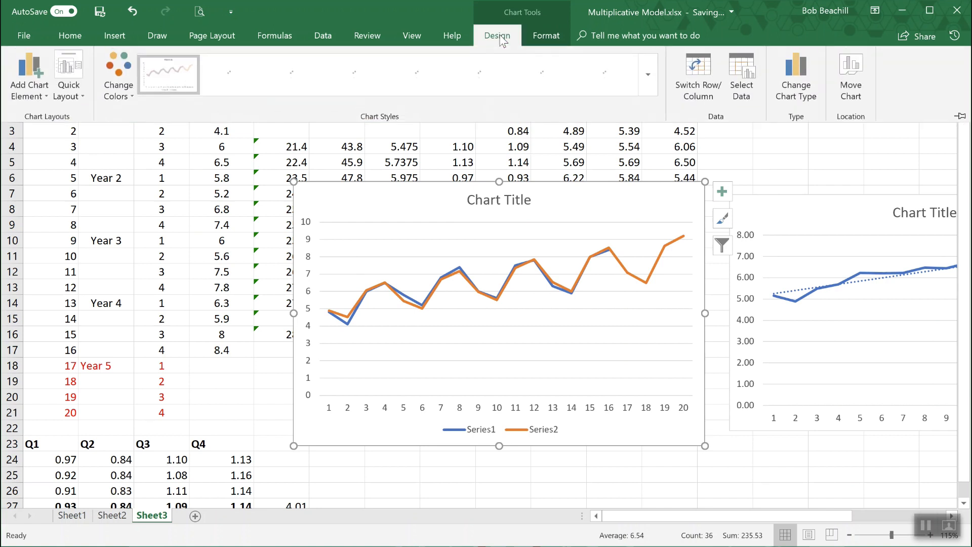
left_click(745, 79)
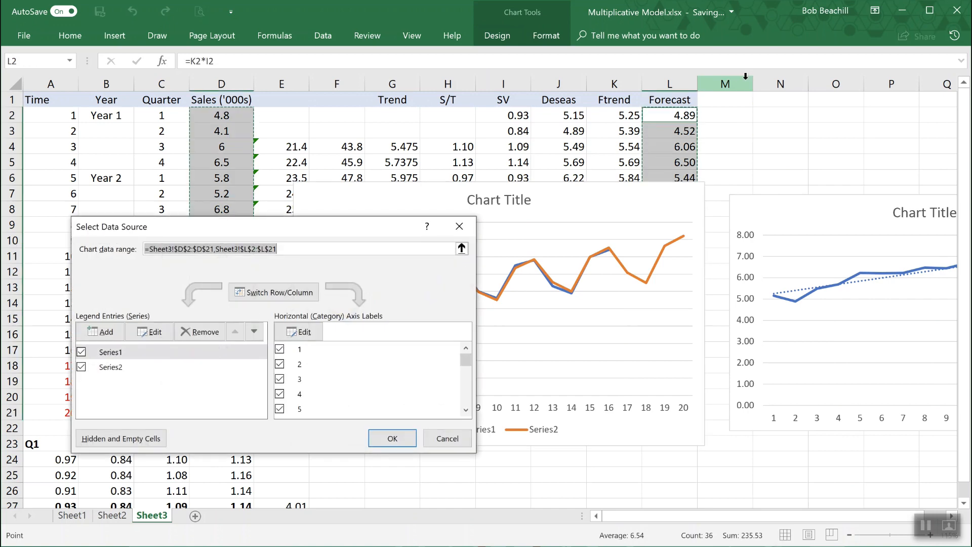
left_click(303, 332)
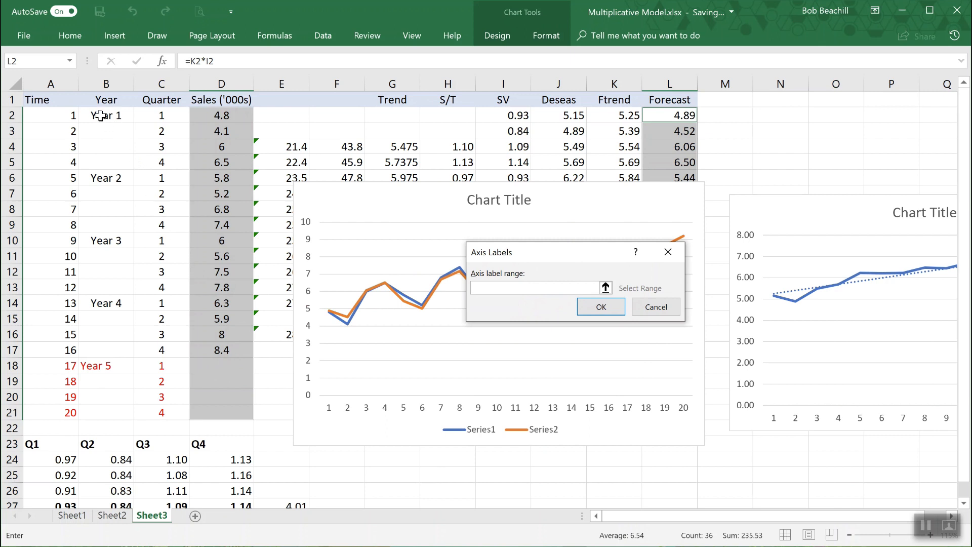
left_click_drag(97, 117, 162, 412)
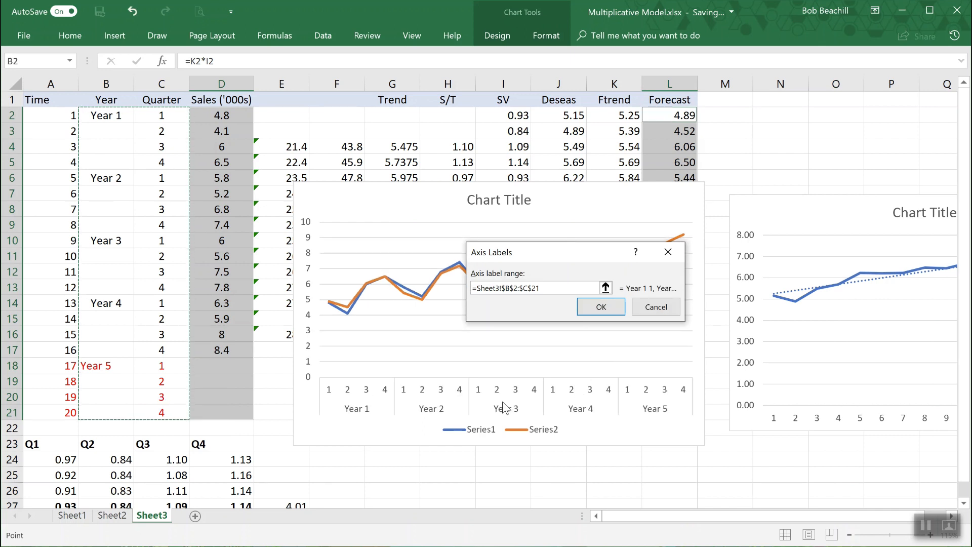
left_click(602, 308)
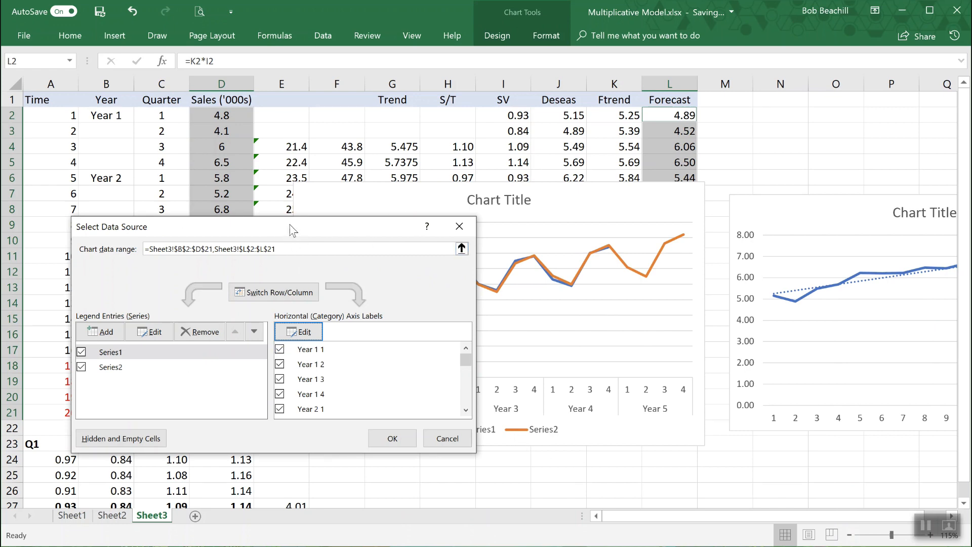
Name the chart's first series from the Sales ('000s) heading in D1, keeping the data source dialog clear of the legend
left_click_drag(286, 228, 573, 208)
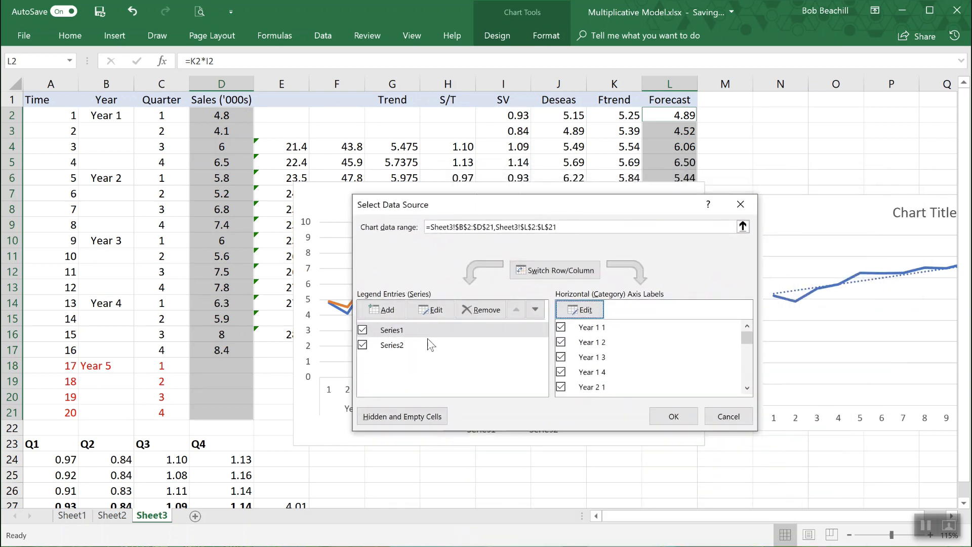
left_click(435, 309)
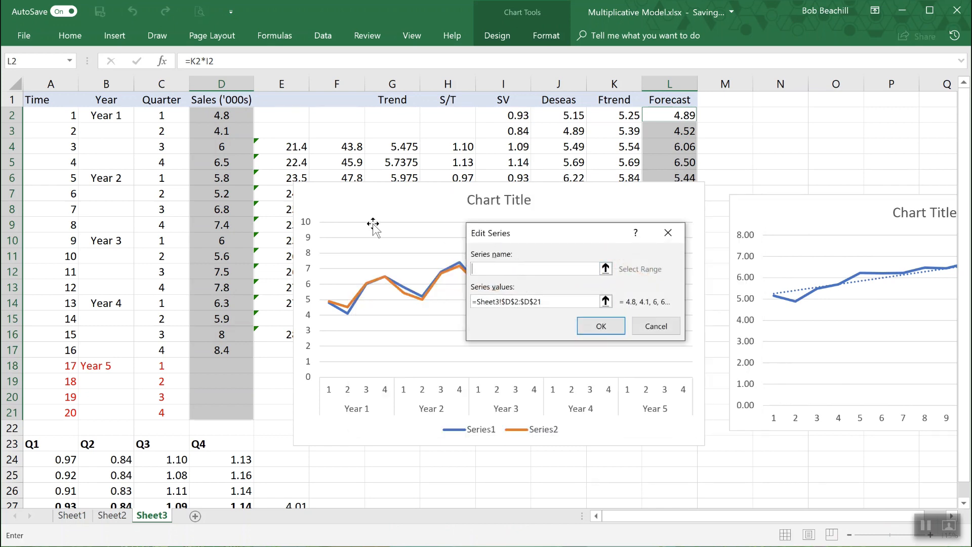
left_click(217, 101)
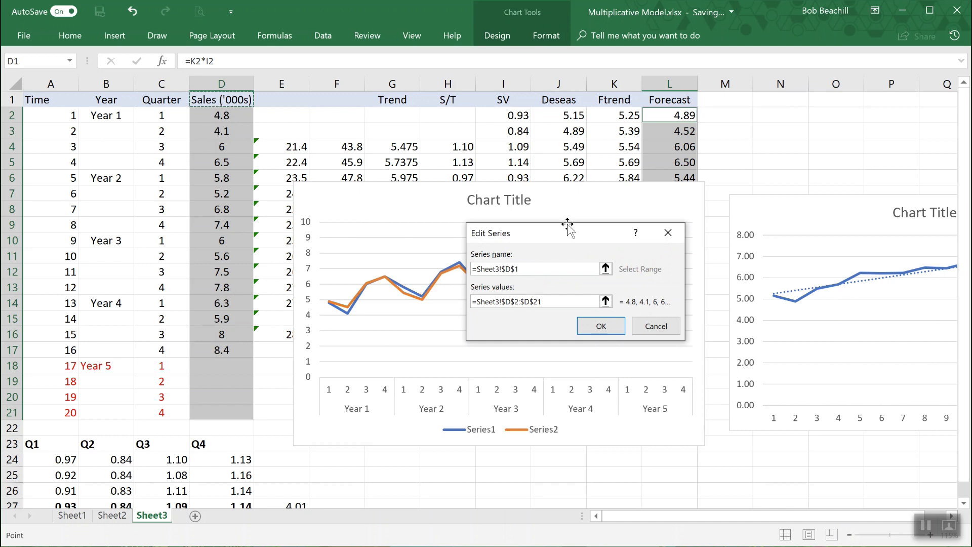
left_click(601, 325)
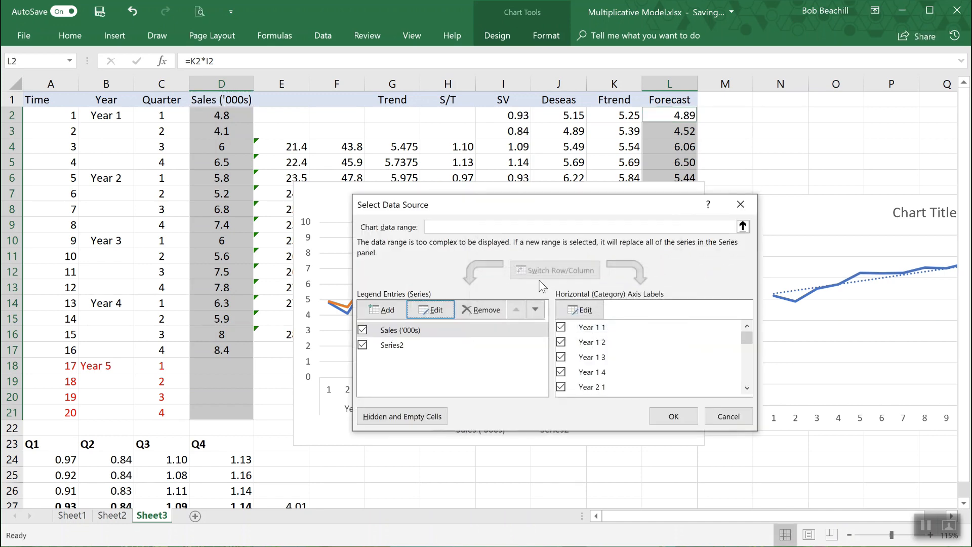
left_click_drag(537, 208, 545, 147)
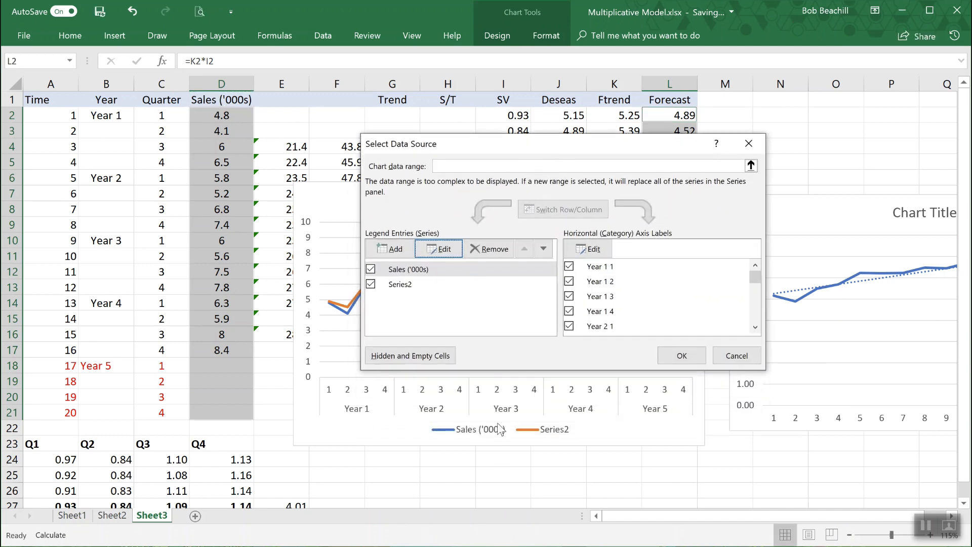
Name the chart's second series from the Forecast heading in L1, apply the data source changes, and shift the chart slightly down
left_click(408, 285)
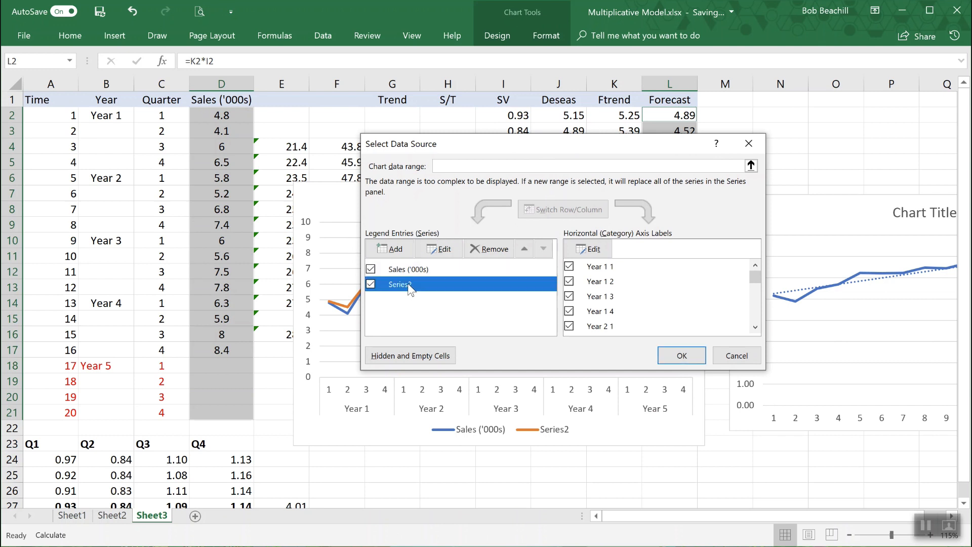
left_click(444, 249)
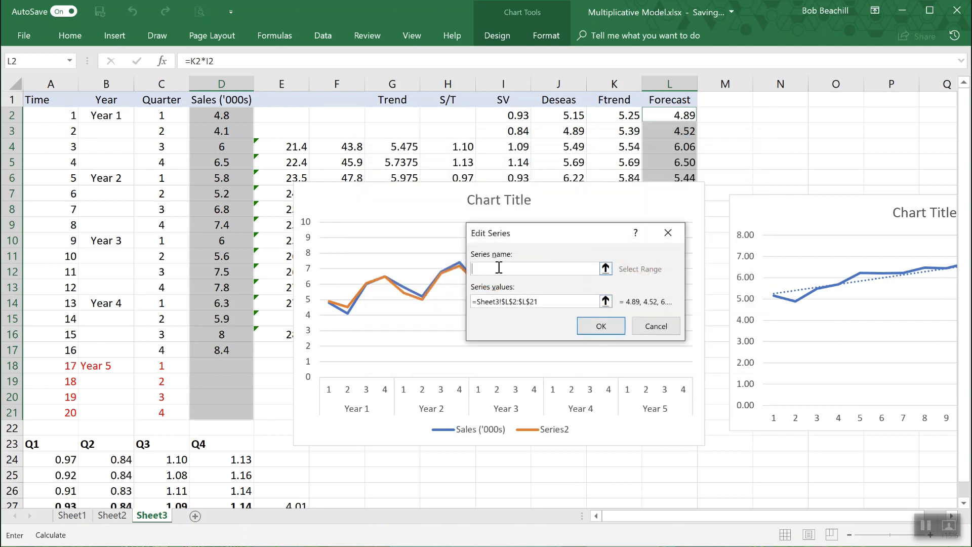
left_click(671, 103)
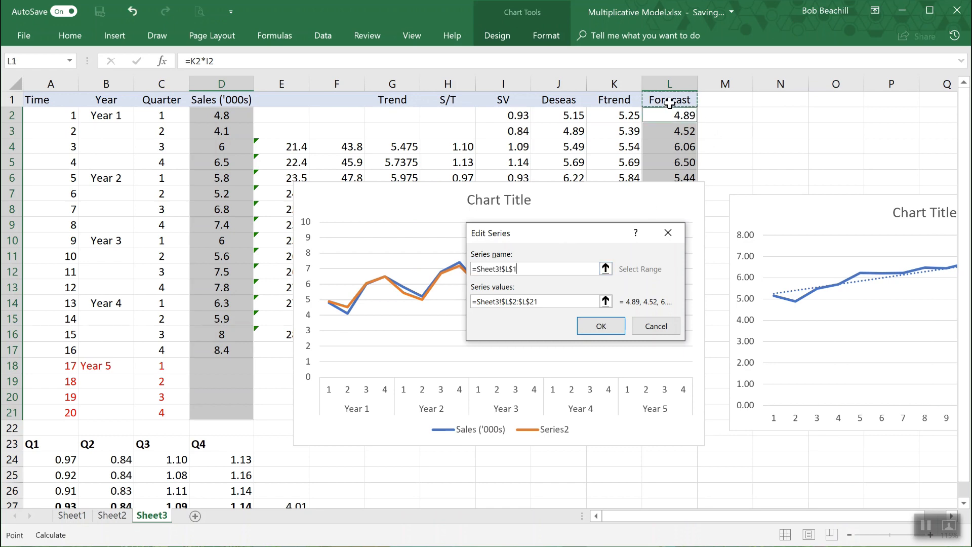
left_click(600, 326)
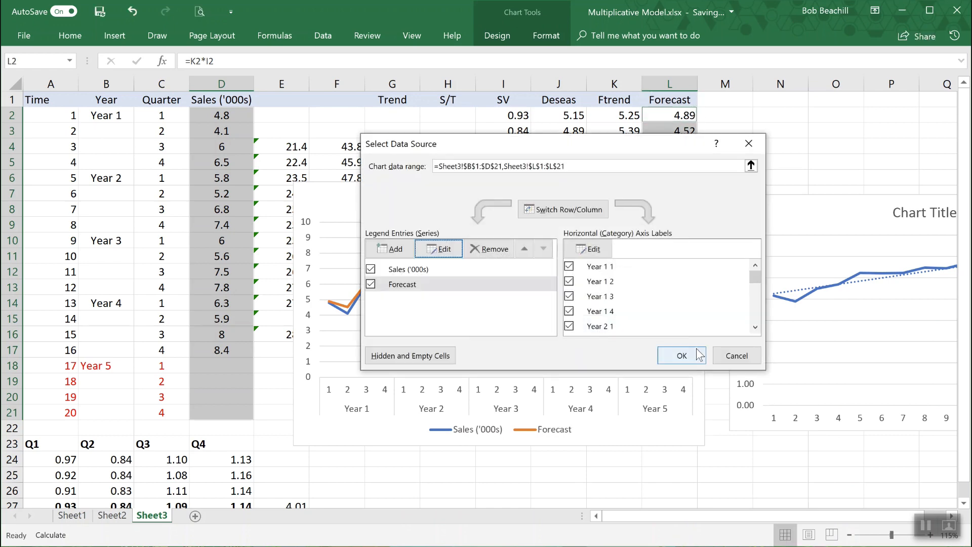
left_click(682, 356)
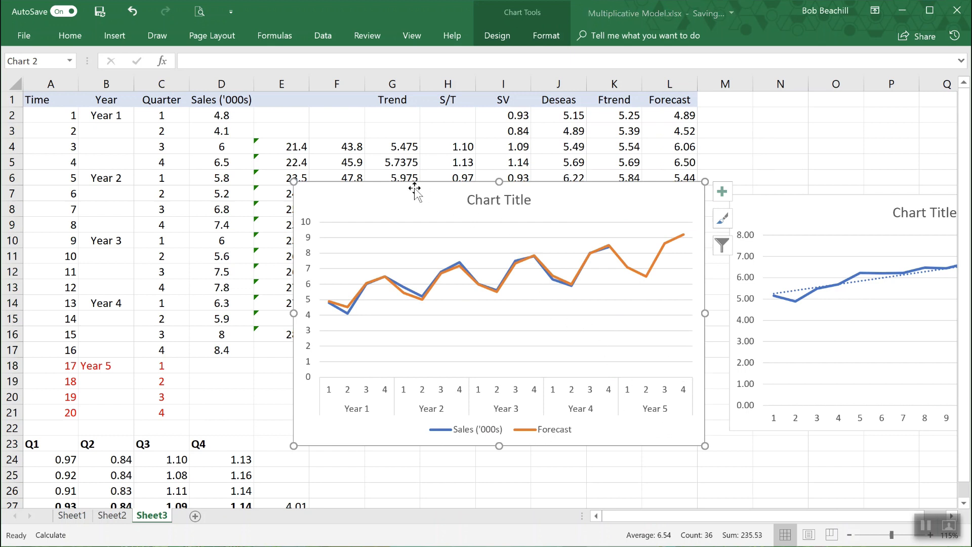
left_click_drag(414, 189, 408, 198)
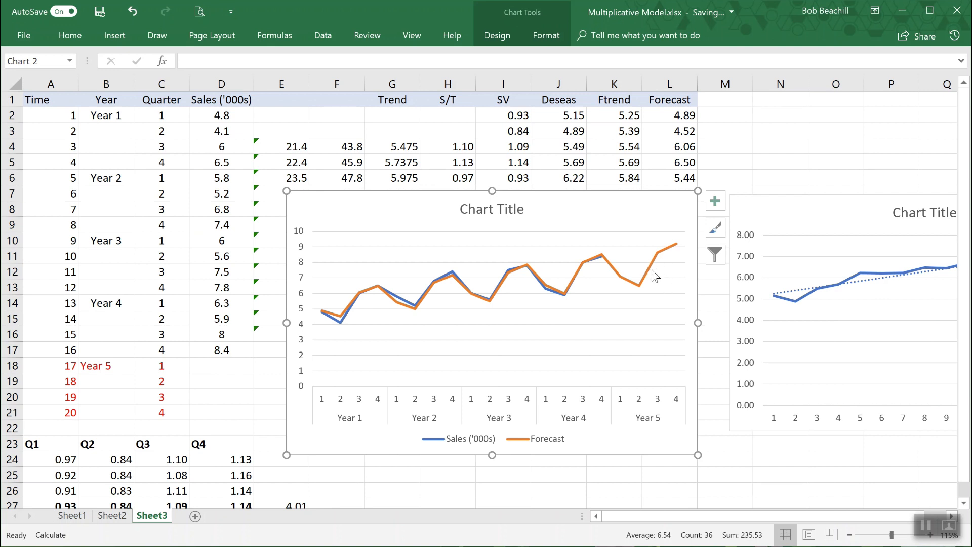
mouse_move(651, 270)
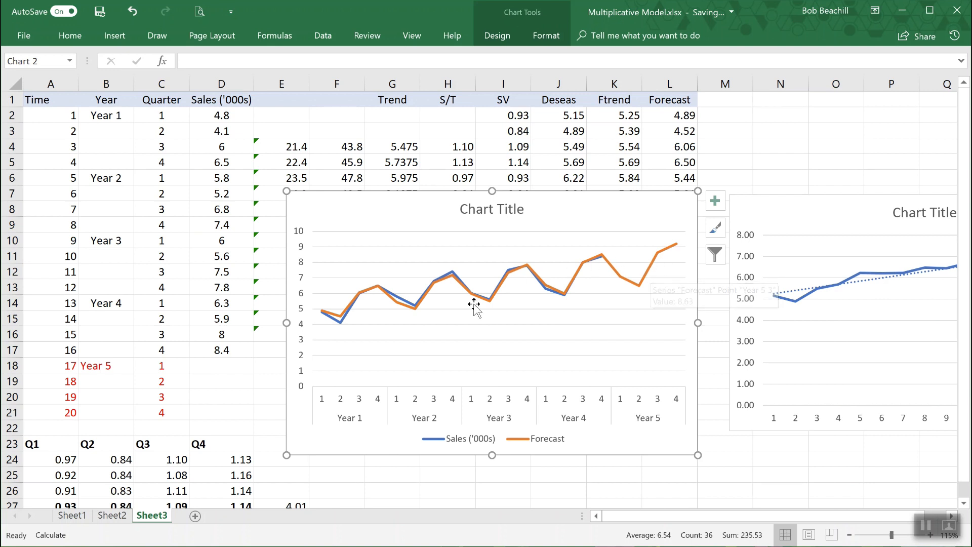